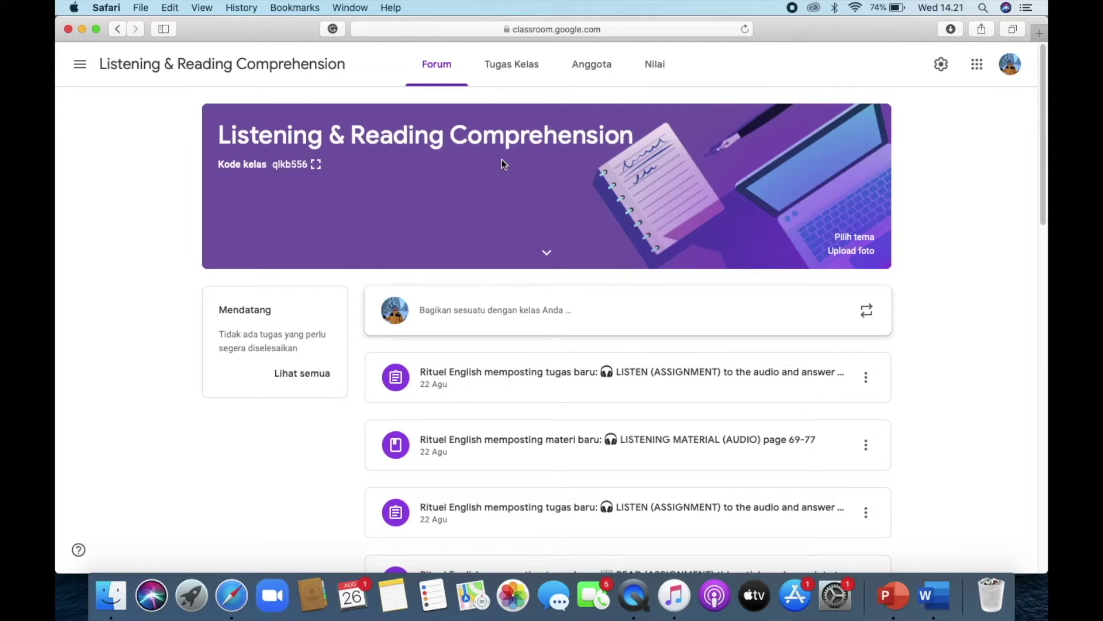
- Look through the material and assignment posts in the Listening & Reading Comprehension class's Forum
scroll(502, 377, "down", 15)
scroll(502, 377, "down", 20)
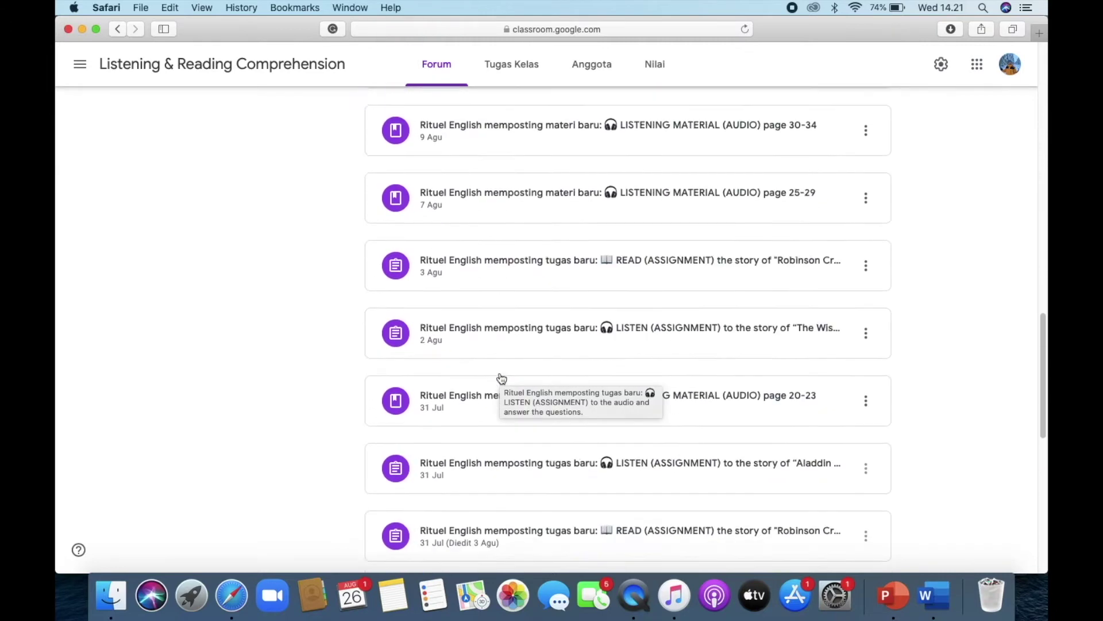
scroll(501, 378, "up", 20)
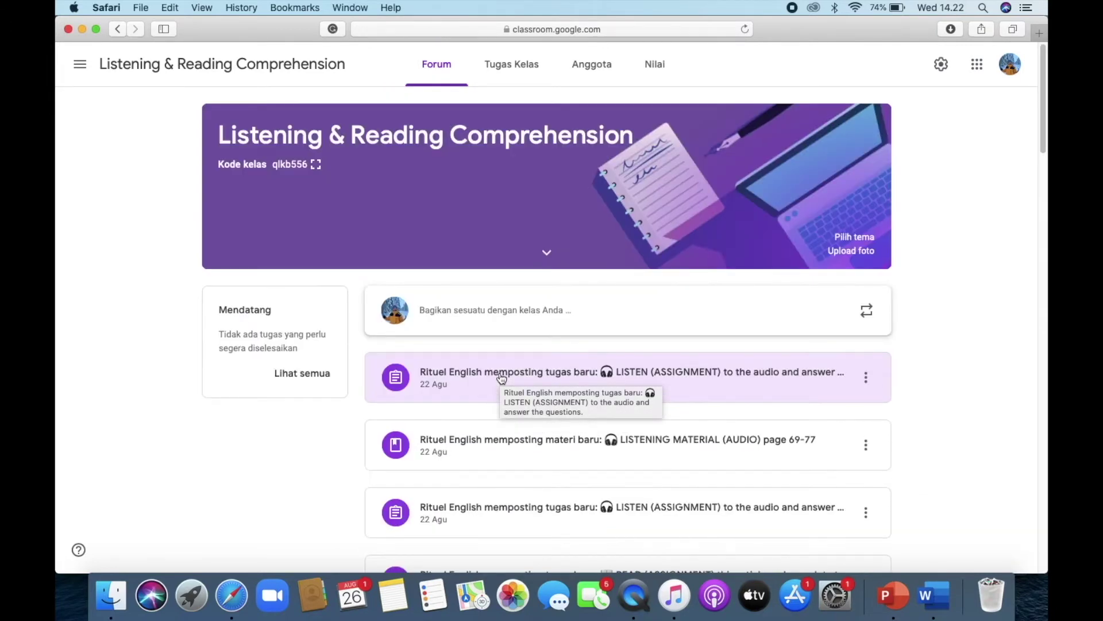
scroll(501, 376, "down", 15)
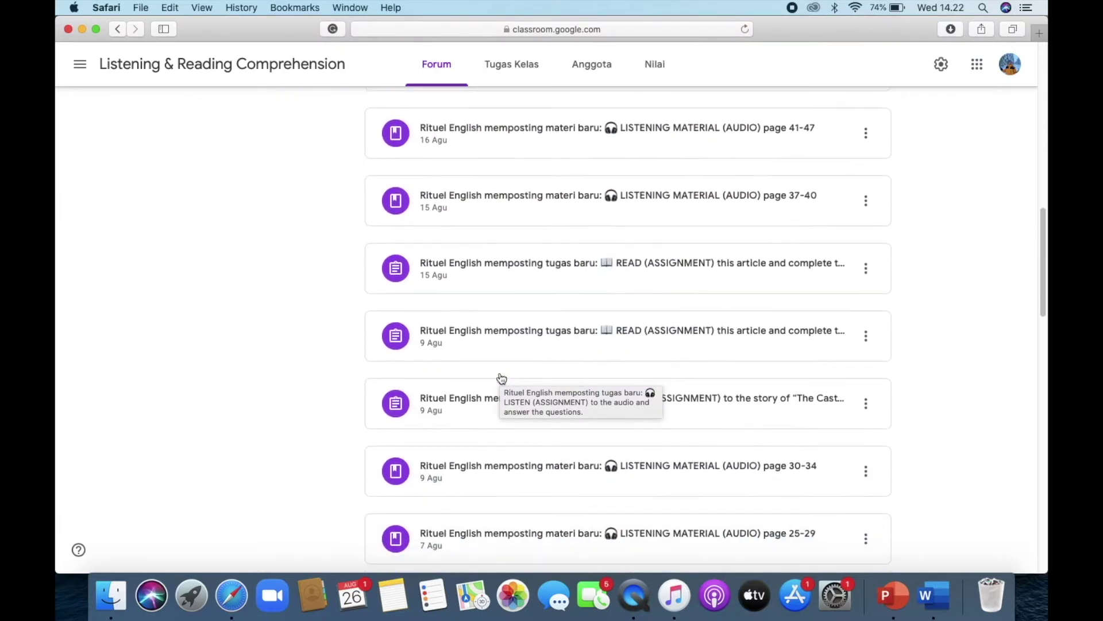
scroll(500, 377, "up", 15)
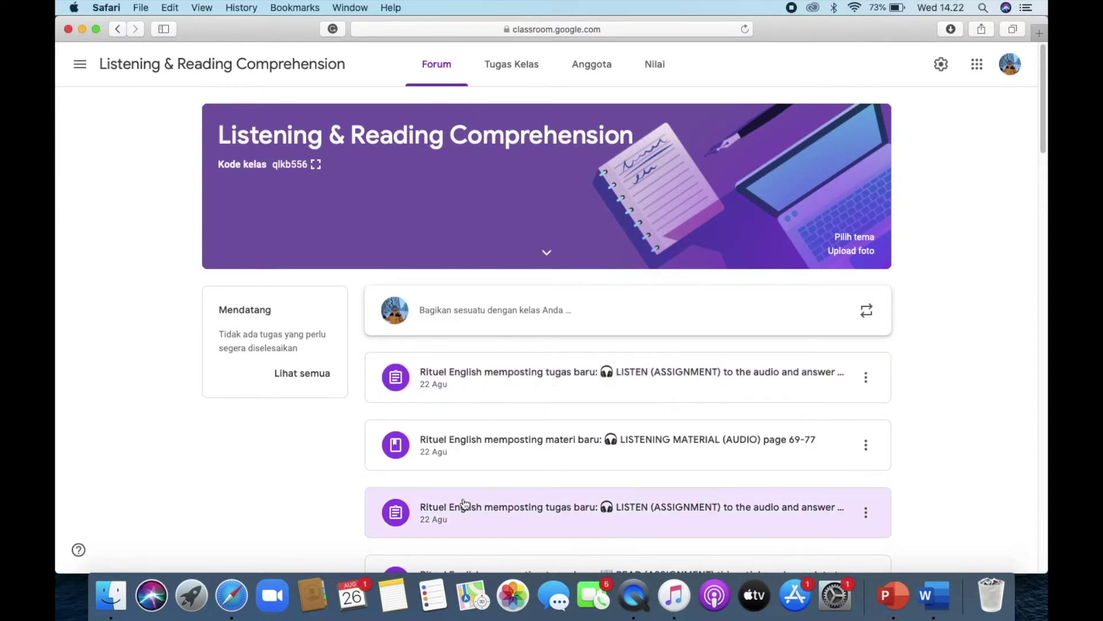
scroll(462, 504, "down", 10)
scroll(465, 504, "down", 10)
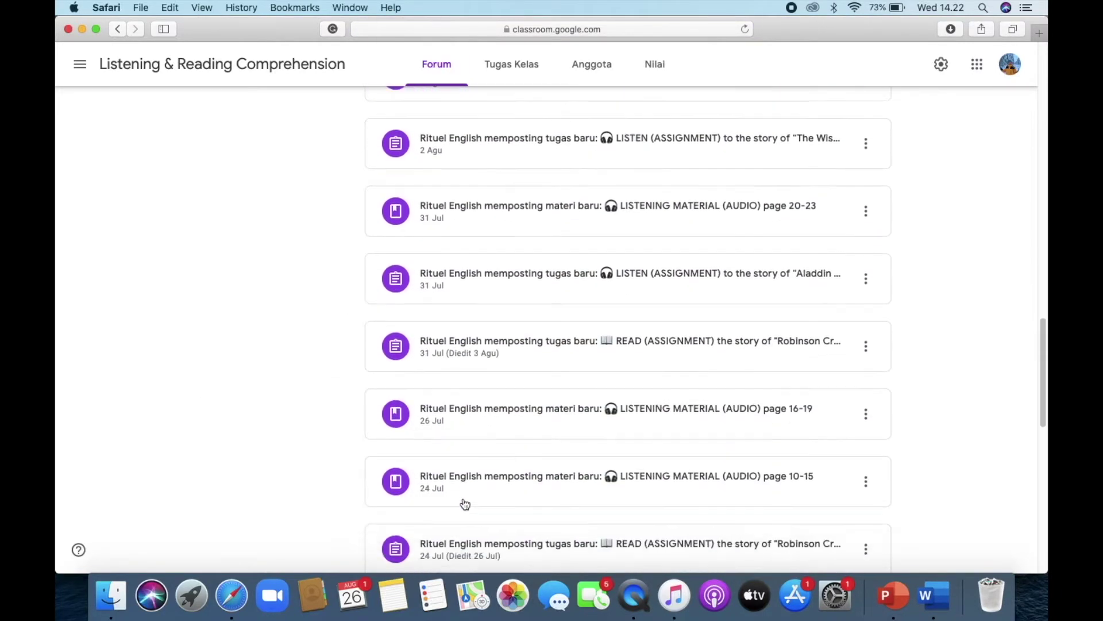
scroll(465, 504, "up", 10)
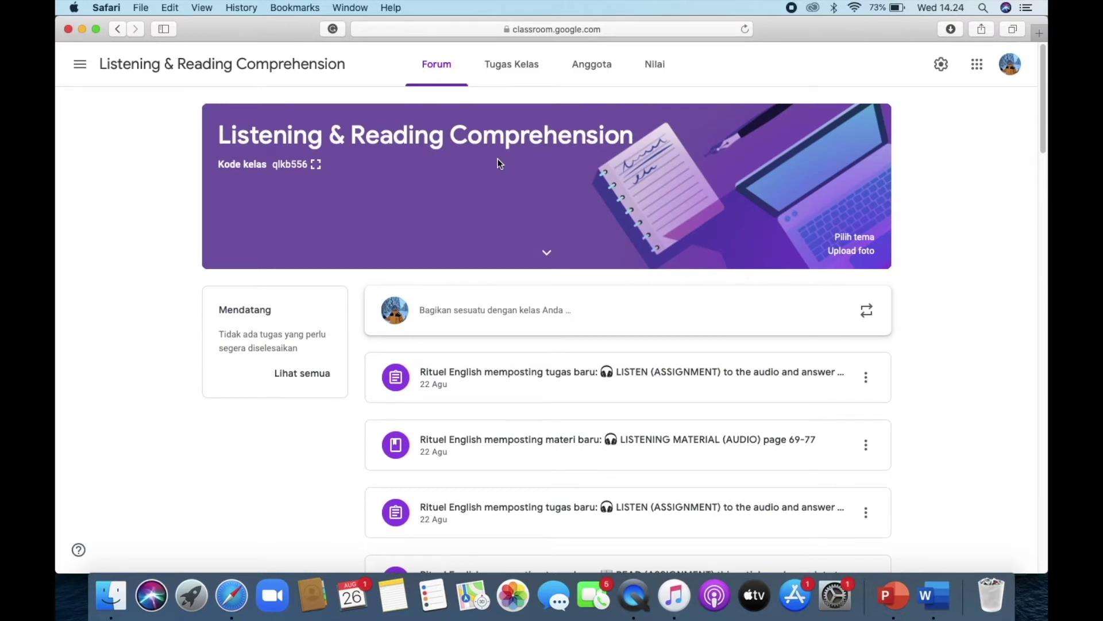
- Open the Tugas Kelas page and look through the materials and assignments grouped by session, from the 12th down to the 1st
left_click(515, 77)
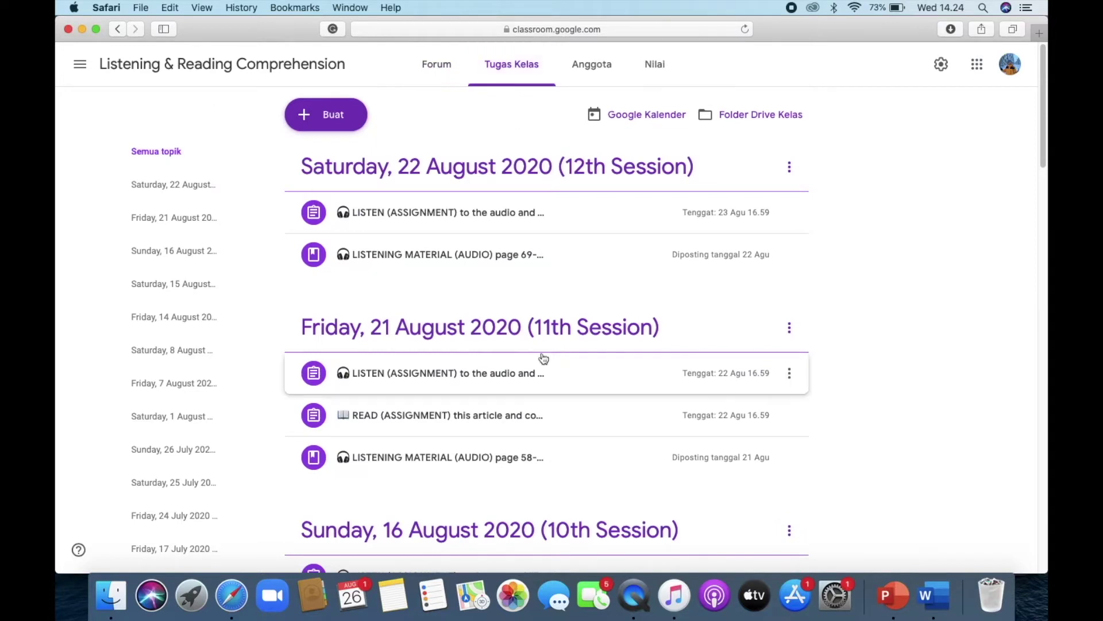
scroll(542, 357, "down", 15)
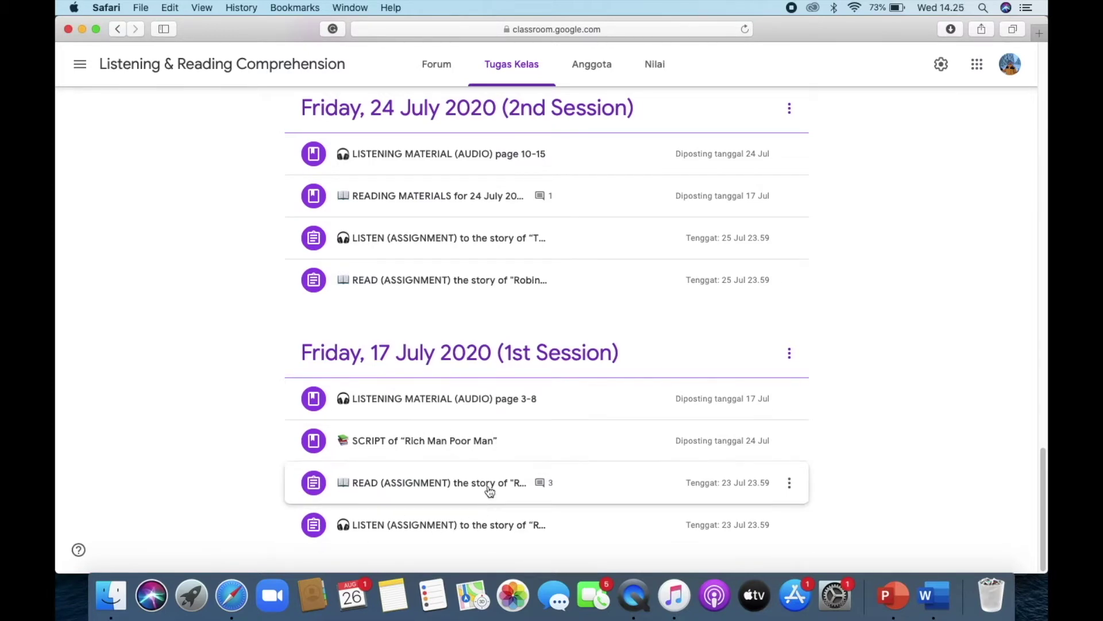
scroll(454, 442, "up", 4)
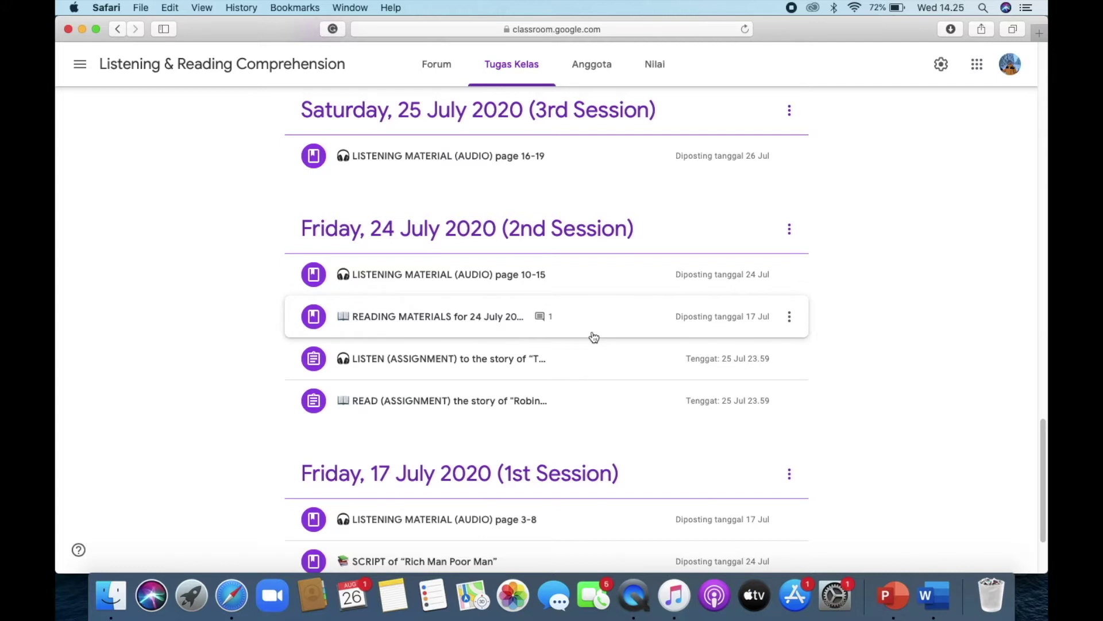
scroll(575, 422, "down", 4)
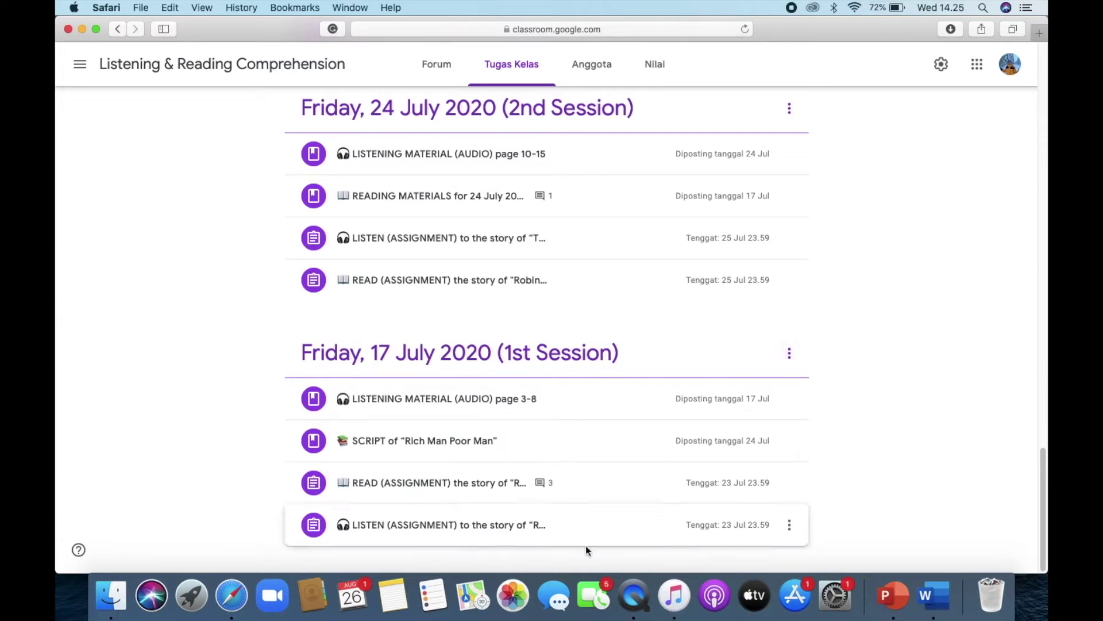
scroll(650, 426, "up", 5)
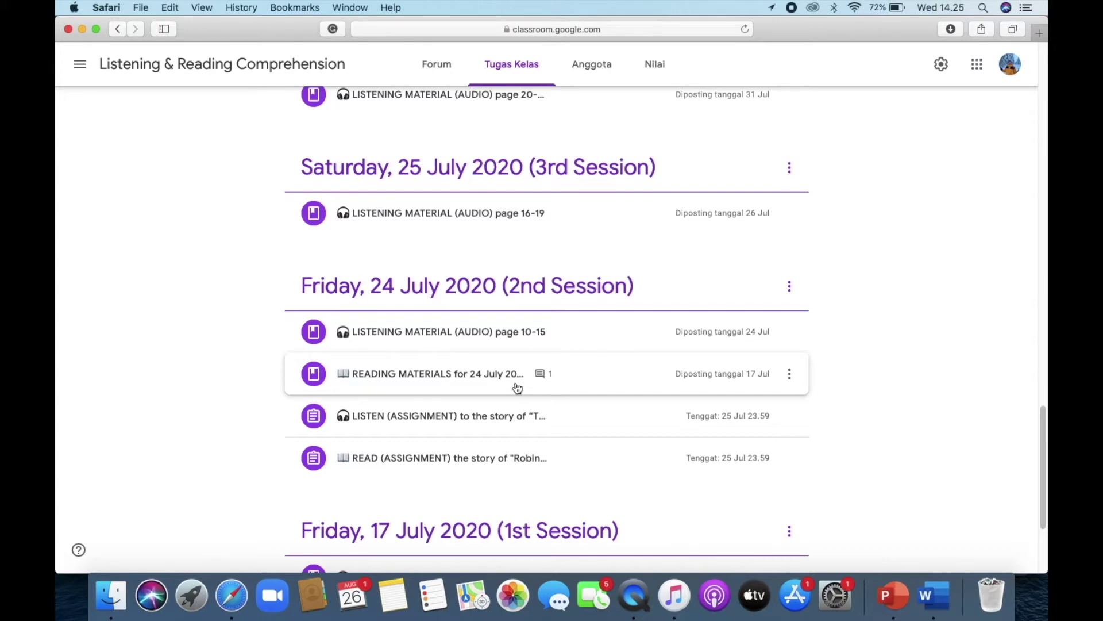
scroll(518, 388, "down", 5)
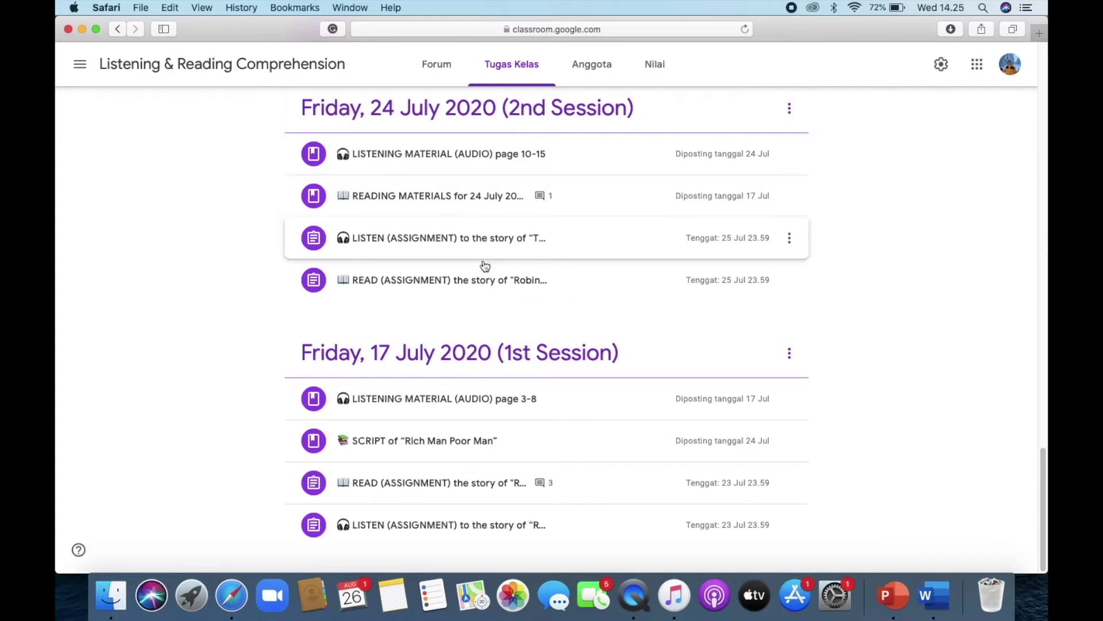
scroll(477, 369, "up", 15)
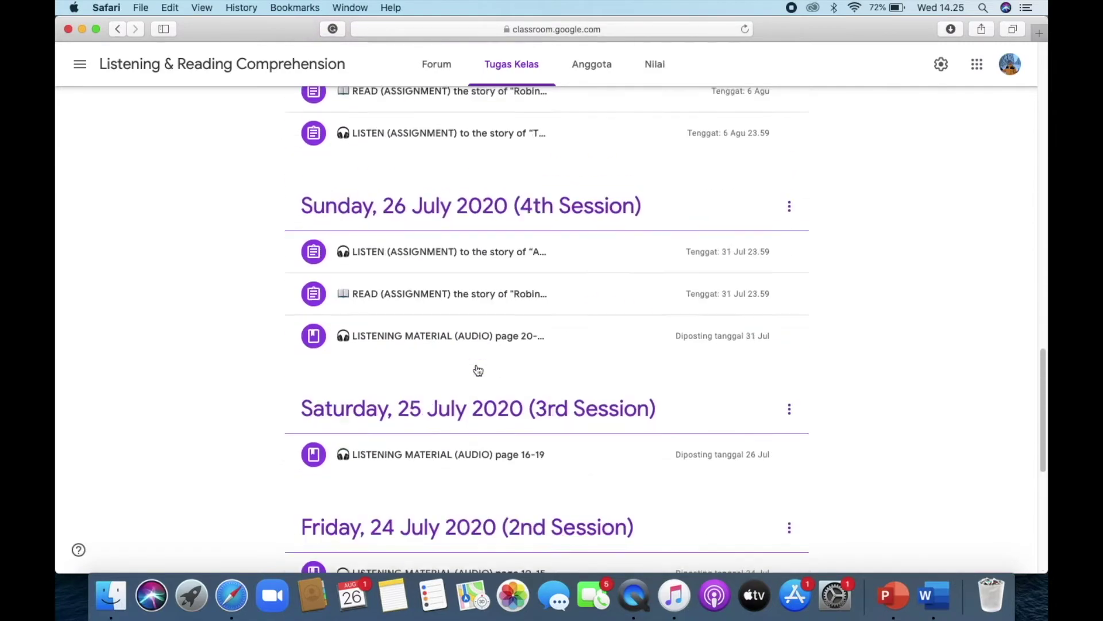
scroll(477, 369, "up", 10)
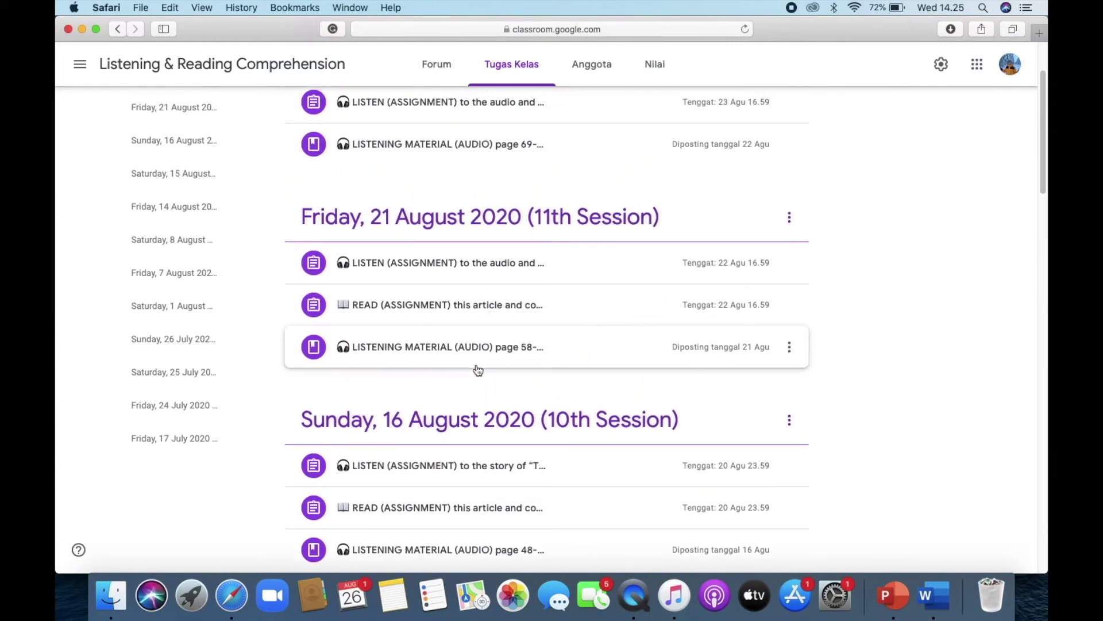
scroll(478, 370, "up", 3)
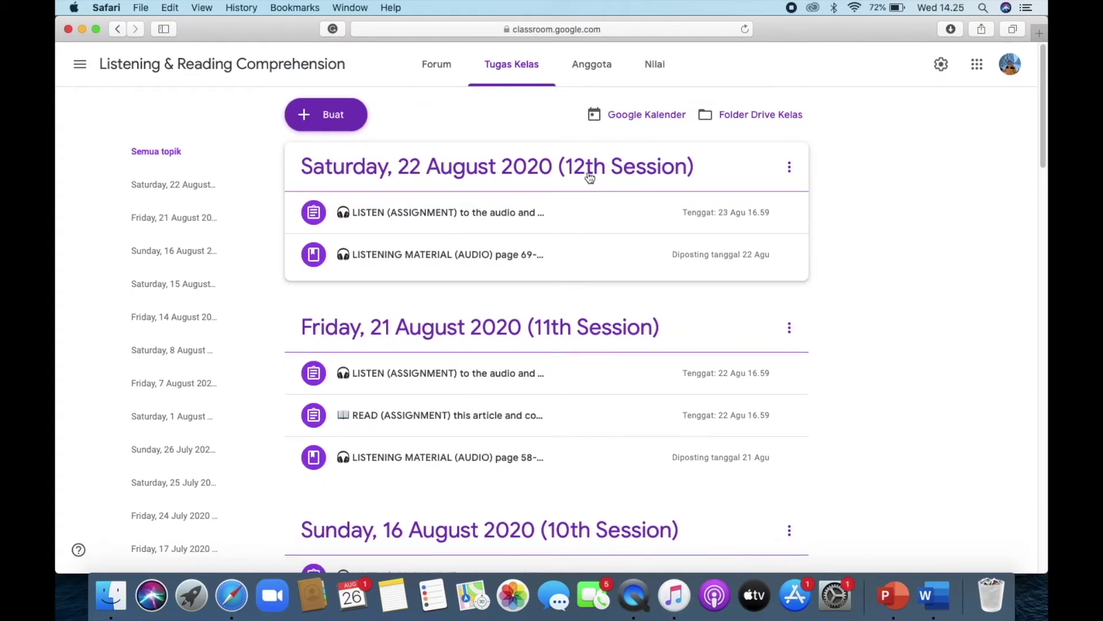
- Show only the Saturday, 1 August 2020 (5th Session) topic and examine its listening material and reading assignment
left_click(192, 384)
scroll(192, 390, "up", 4)
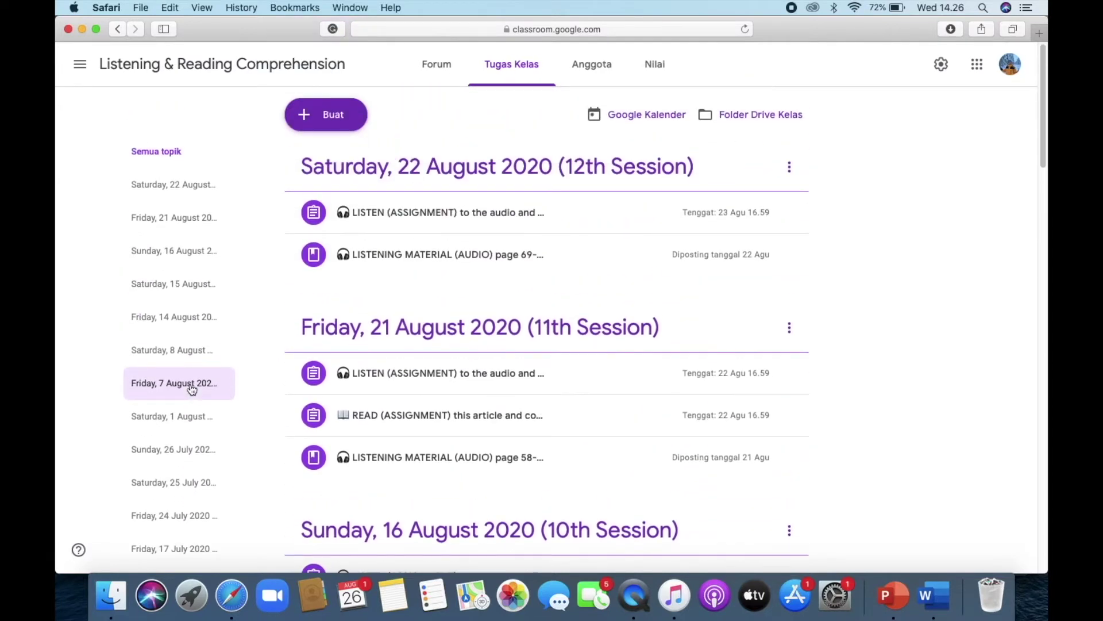
scroll(148, 454, "down", 2)
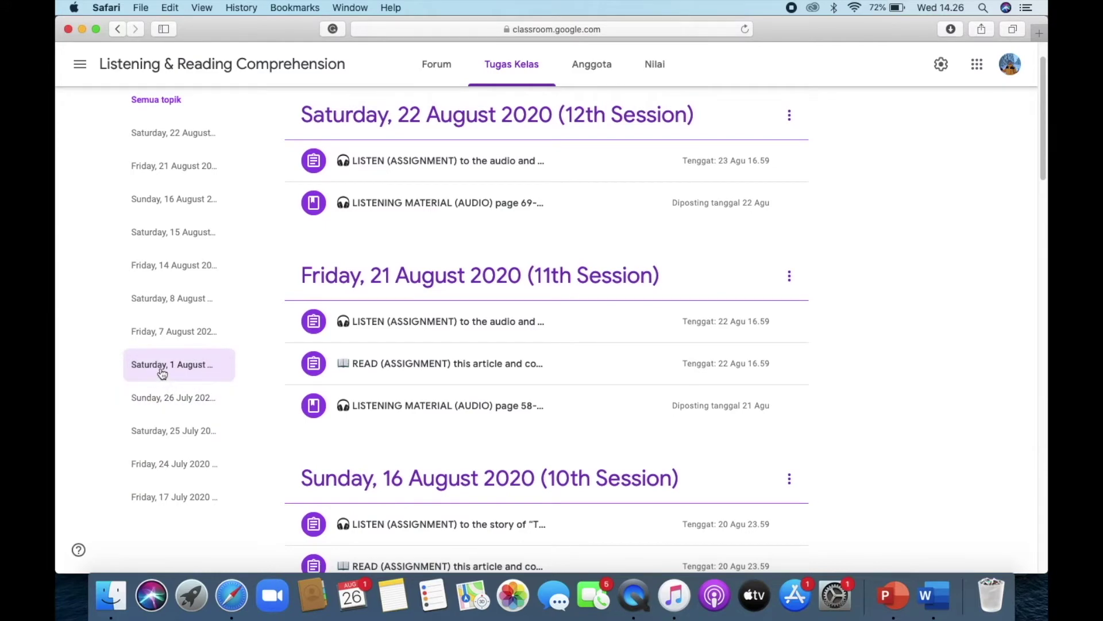
left_click(161, 371)
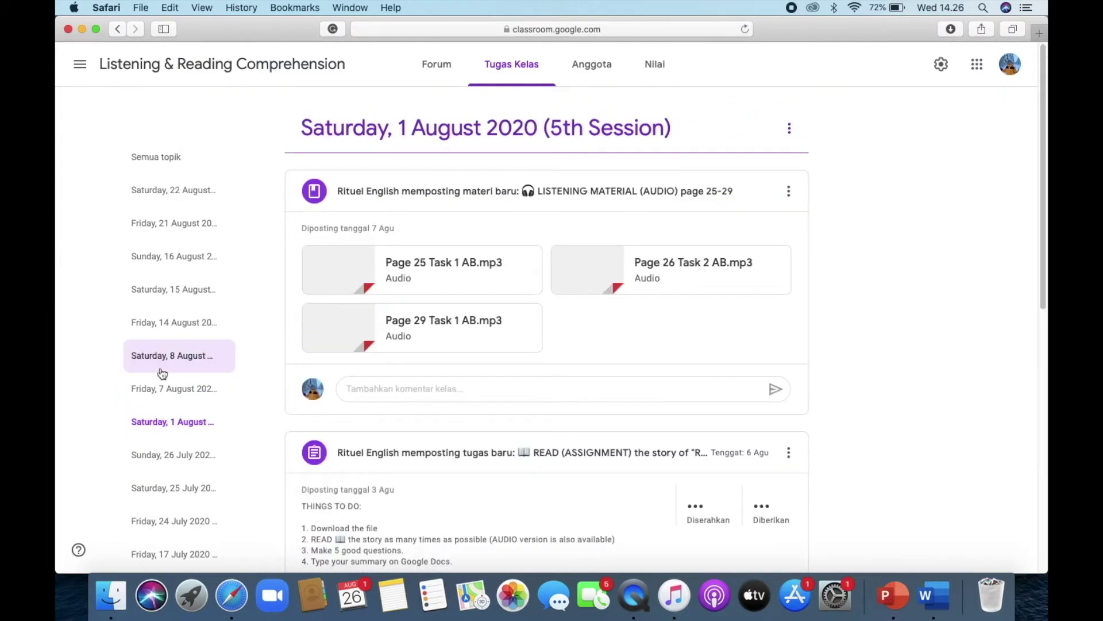
scroll(322, 381, "down", 6)
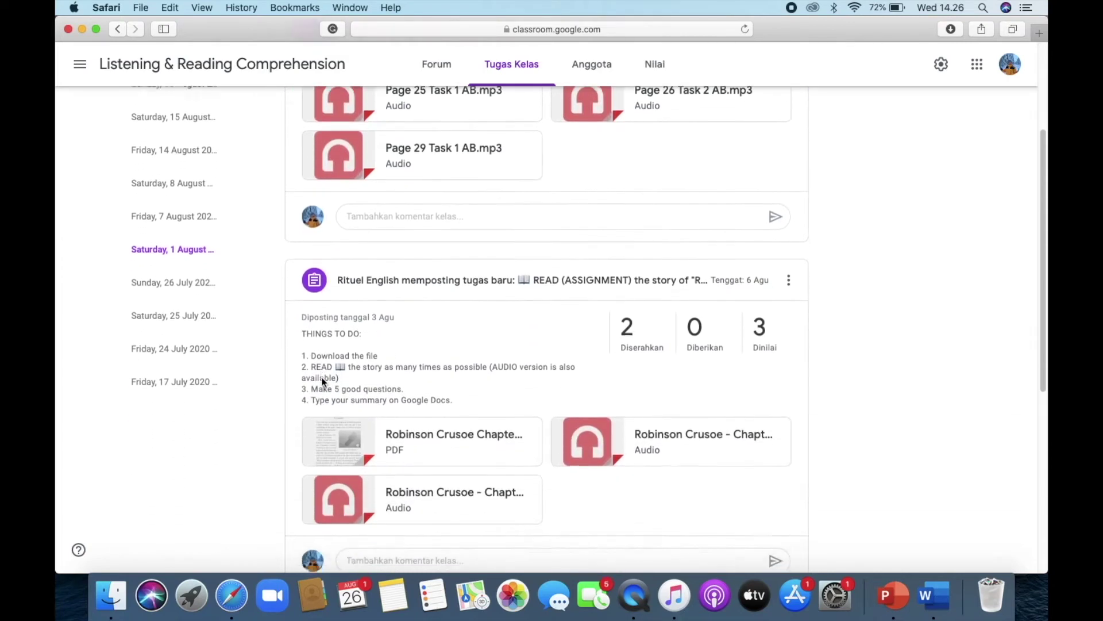
scroll(322, 381, "up", 4)
scroll(322, 381, "down", 6)
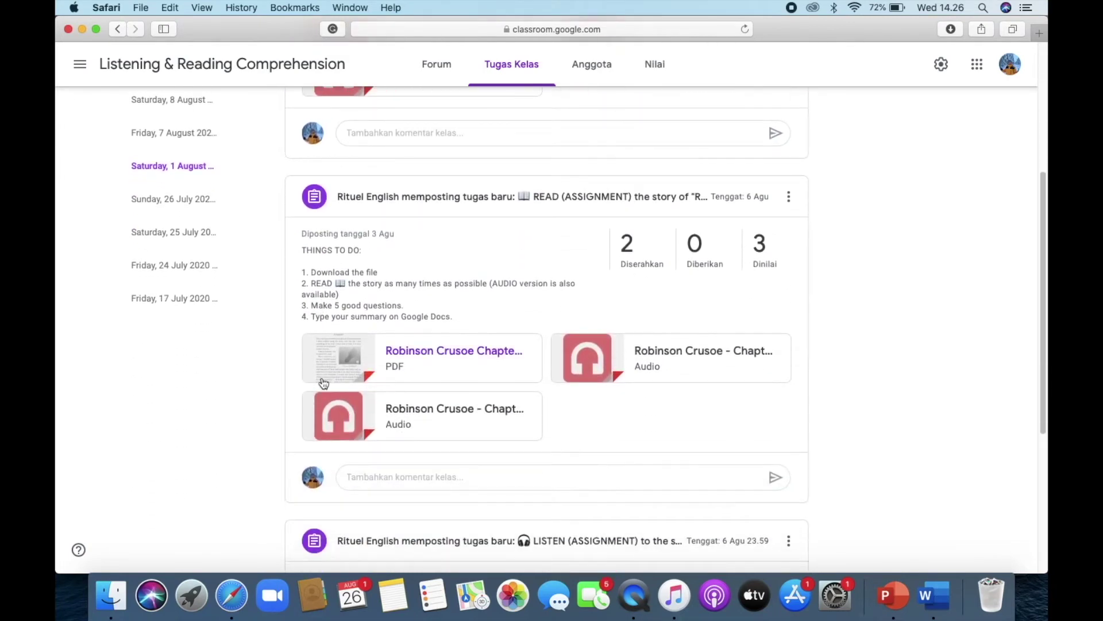
- Check the class comment fields under the Robinson Crusoe reading assignment and the page 25-29 listening material
left_click(386, 475)
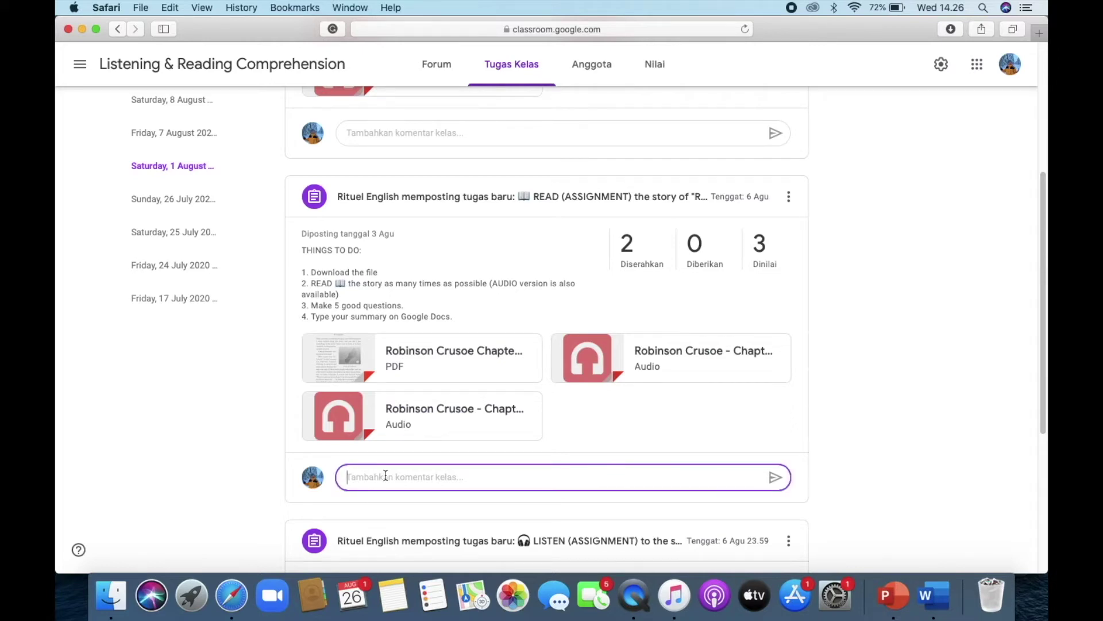
scroll(386, 475, "up", 5)
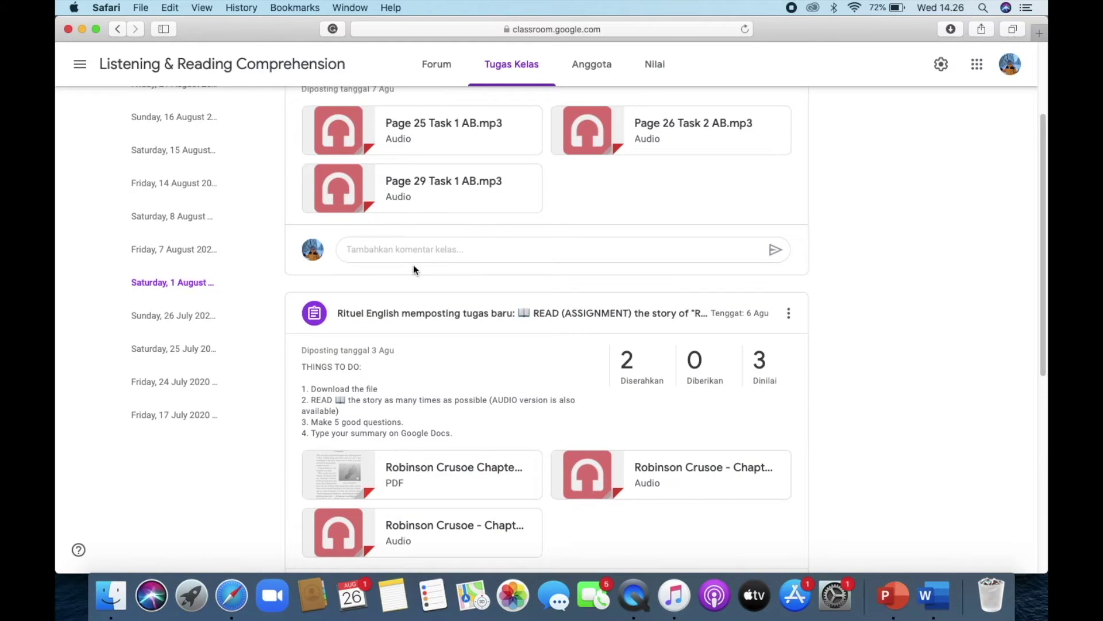
left_click(416, 258)
scroll(417, 276, "up", 3)
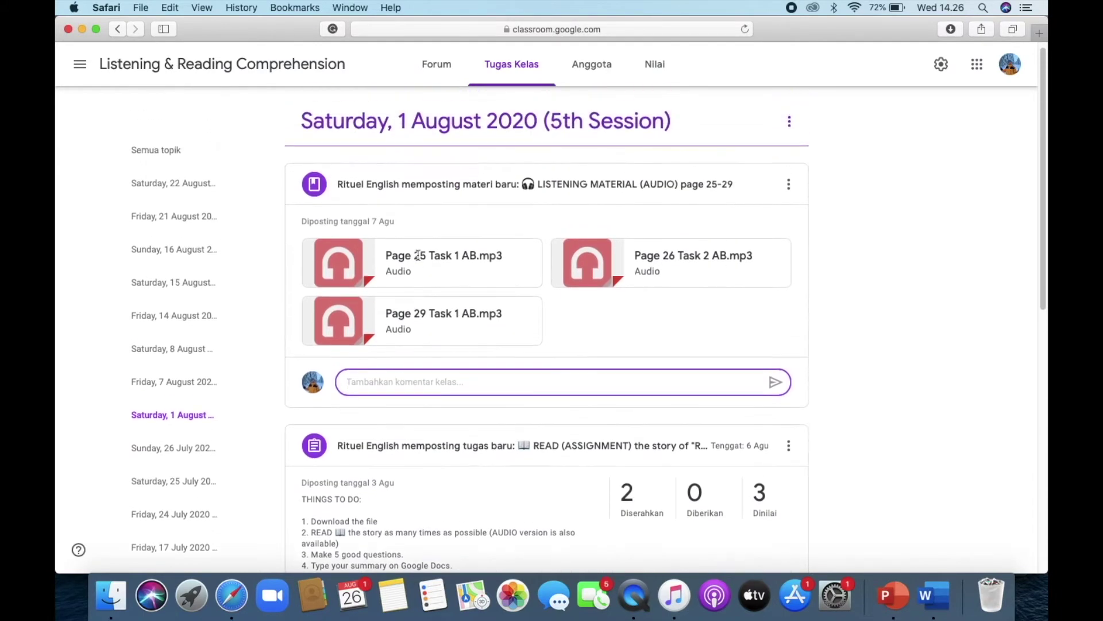
scroll(418, 294, "down", 5)
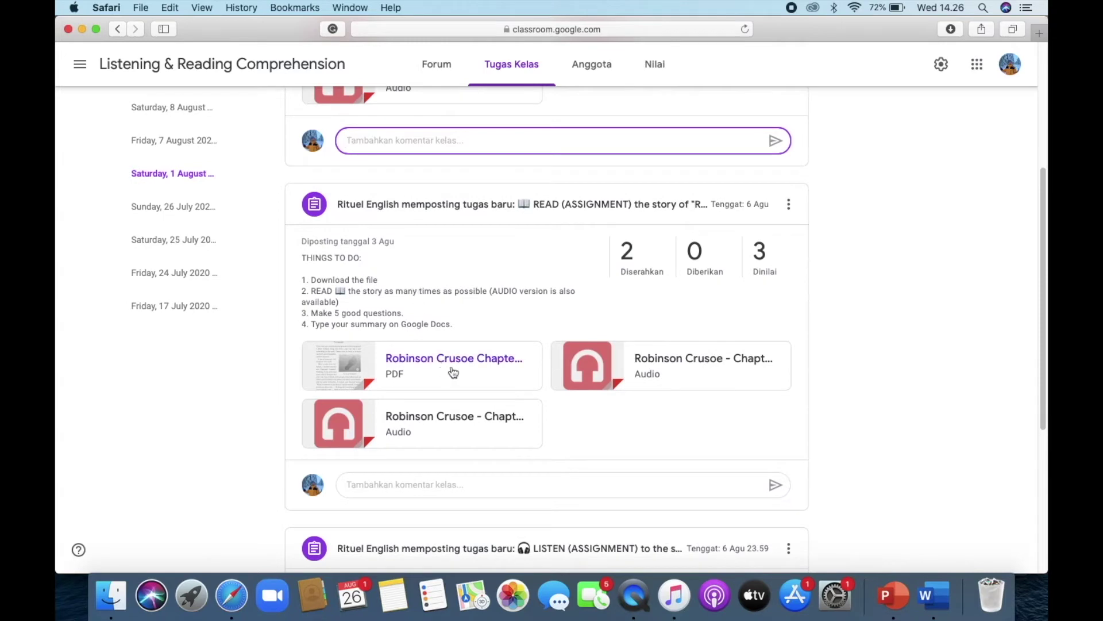
scroll(454, 373, "up", 5)
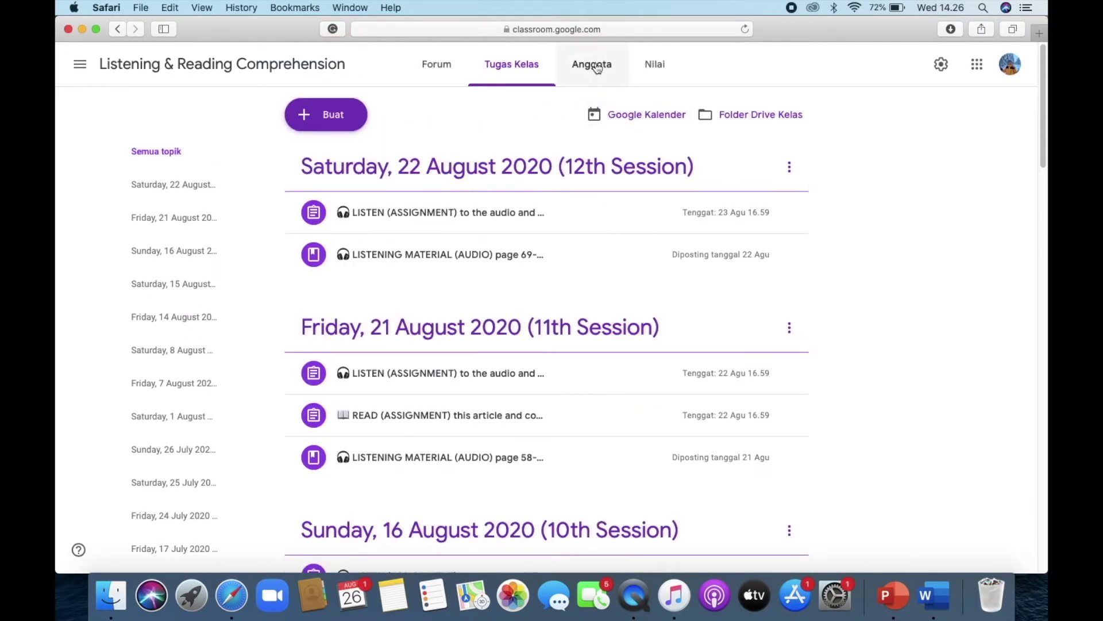
- View the class's teachers and students on the Anggota page, and open the teacher invitation form and cancel it
left_click(597, 67)
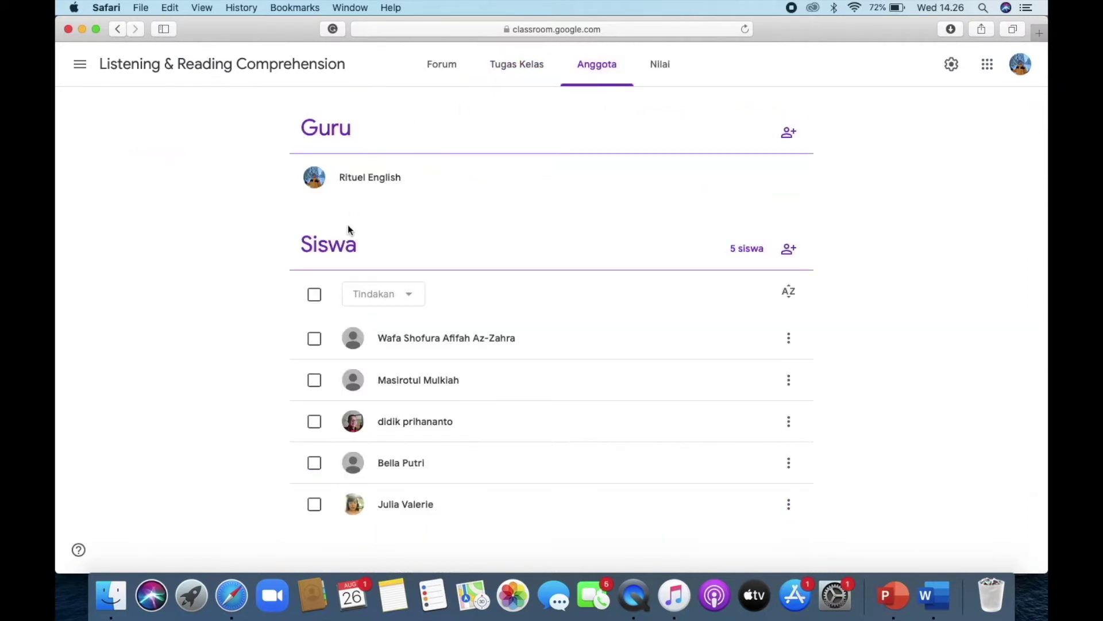
left_click(790, 133)
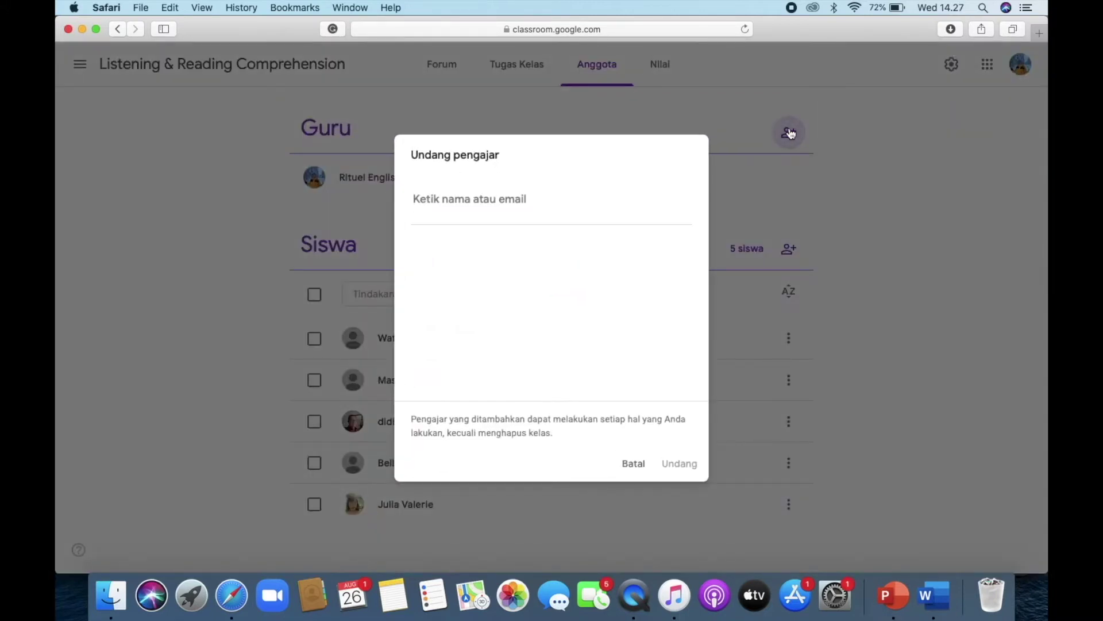
left_click(629, 463)
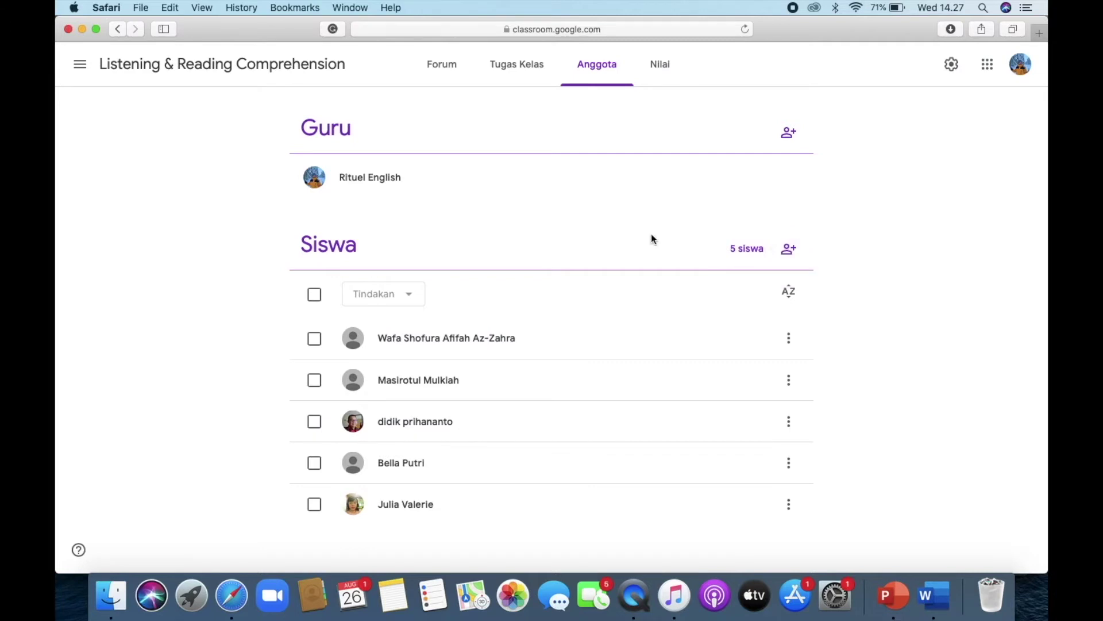
- Review the students' grades for all assignments on the Nilai page, opening the first student's grade entry for the 20 Agu listening assignment
left_click(658, 67)
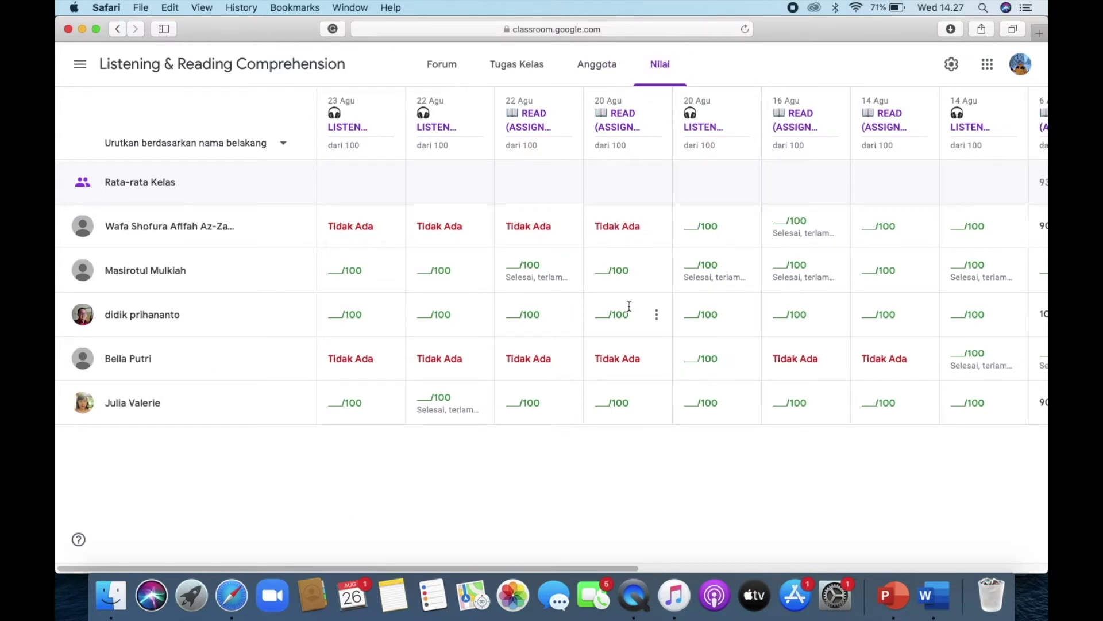
scroll(630, 307, "right", 10)
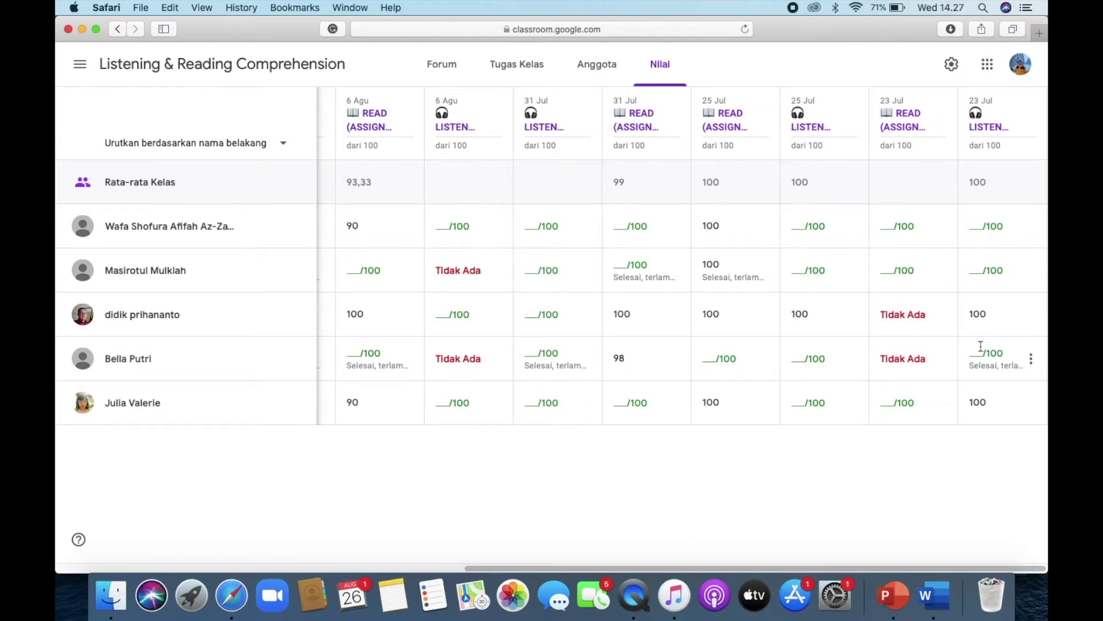
scroll(764, 355, "left", 10)
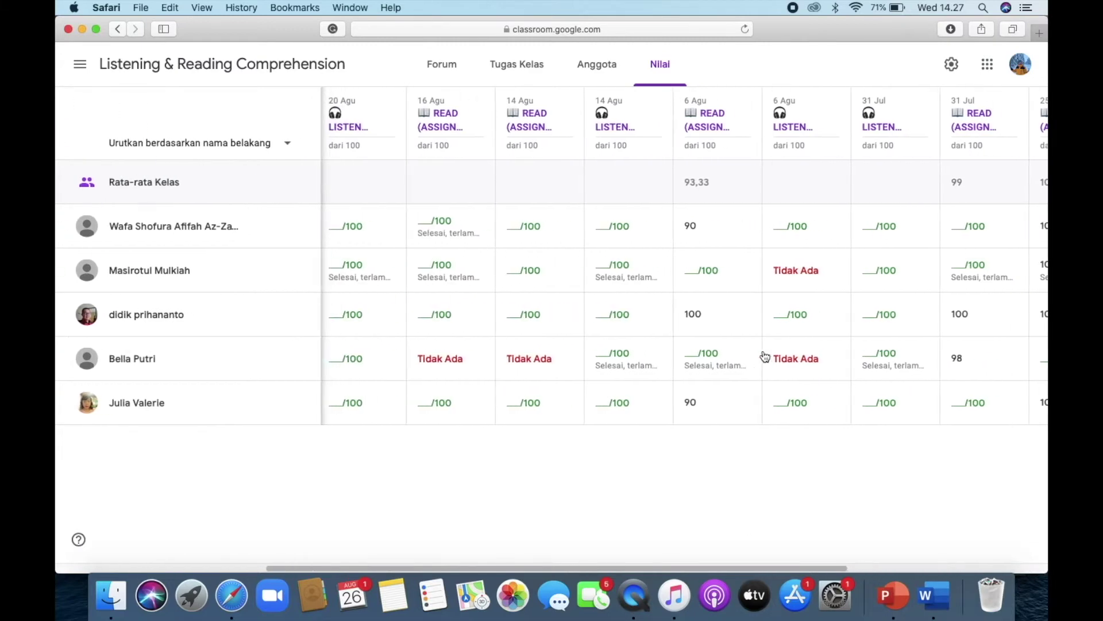
scroll(764, 355, "left", 5)
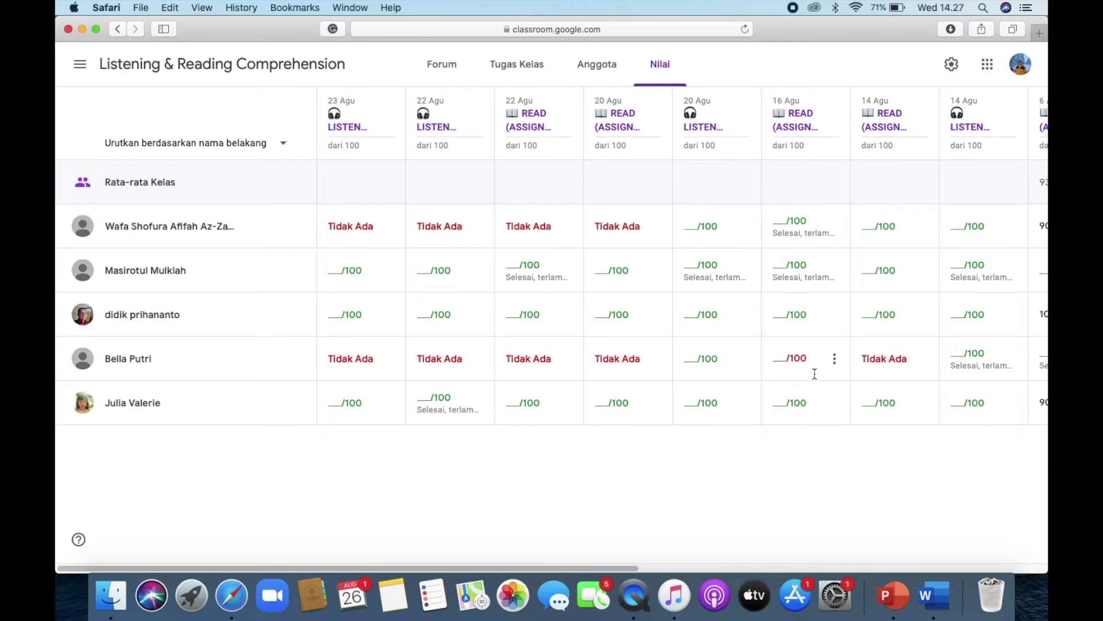
left_click(692, 218)
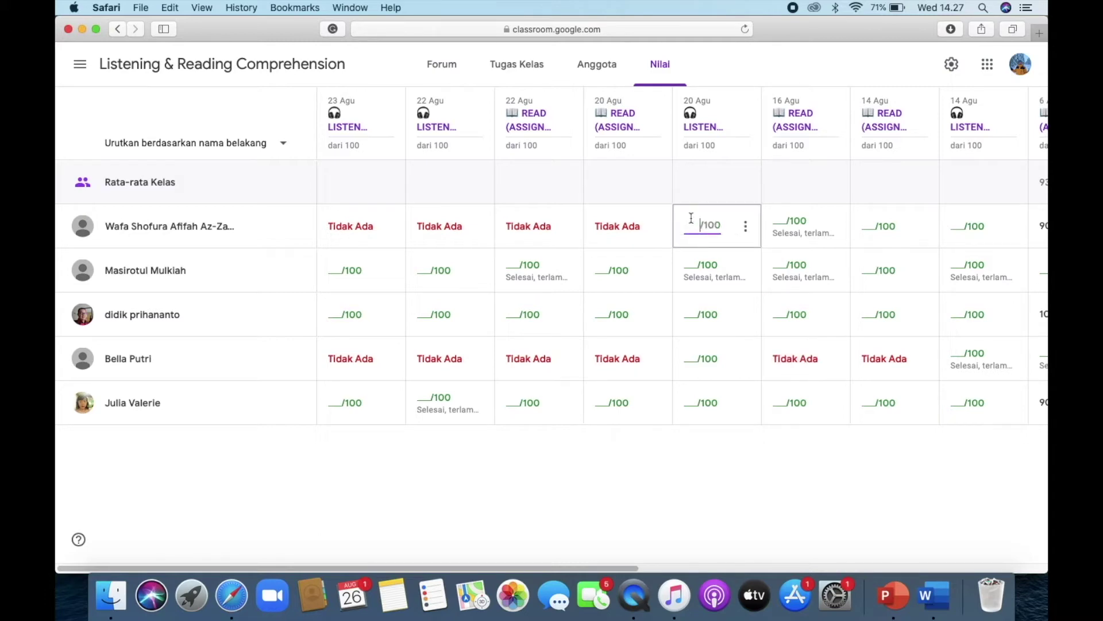
scroll(777, 308, "right", 10)
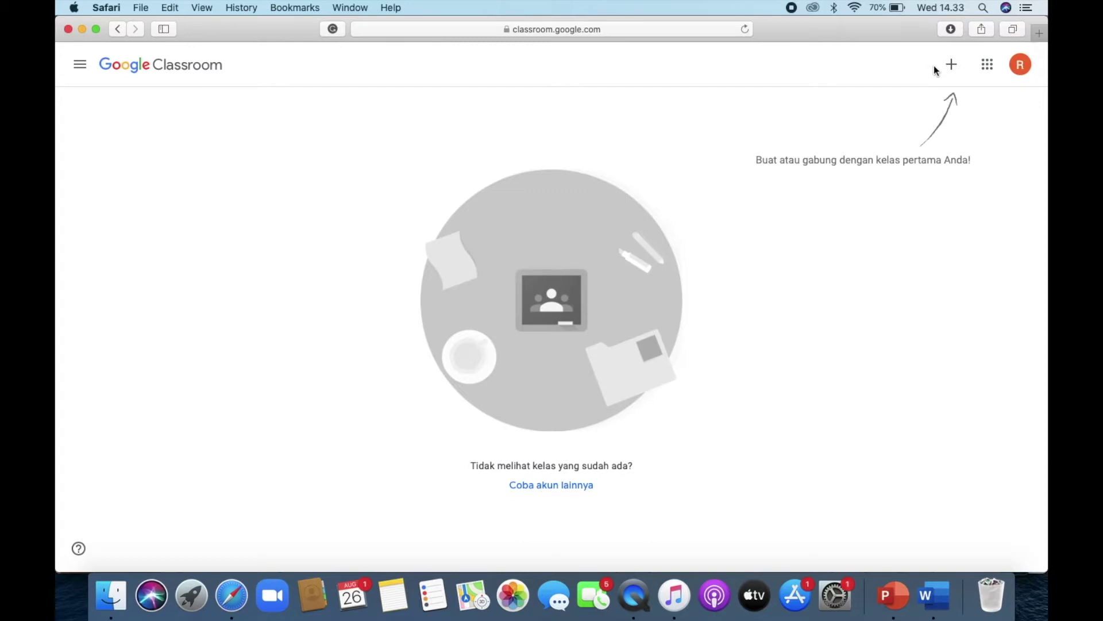
- Start creating a class and accept the notice that Classroom is not being used at a school with students
left_click(954, 67)
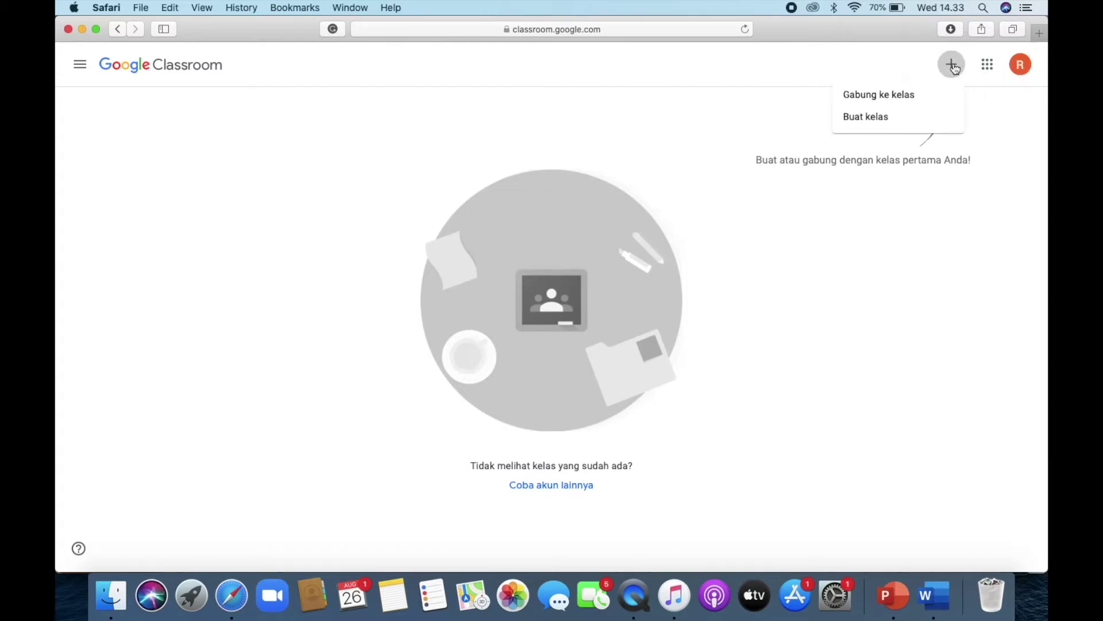
left_click(904, 120)
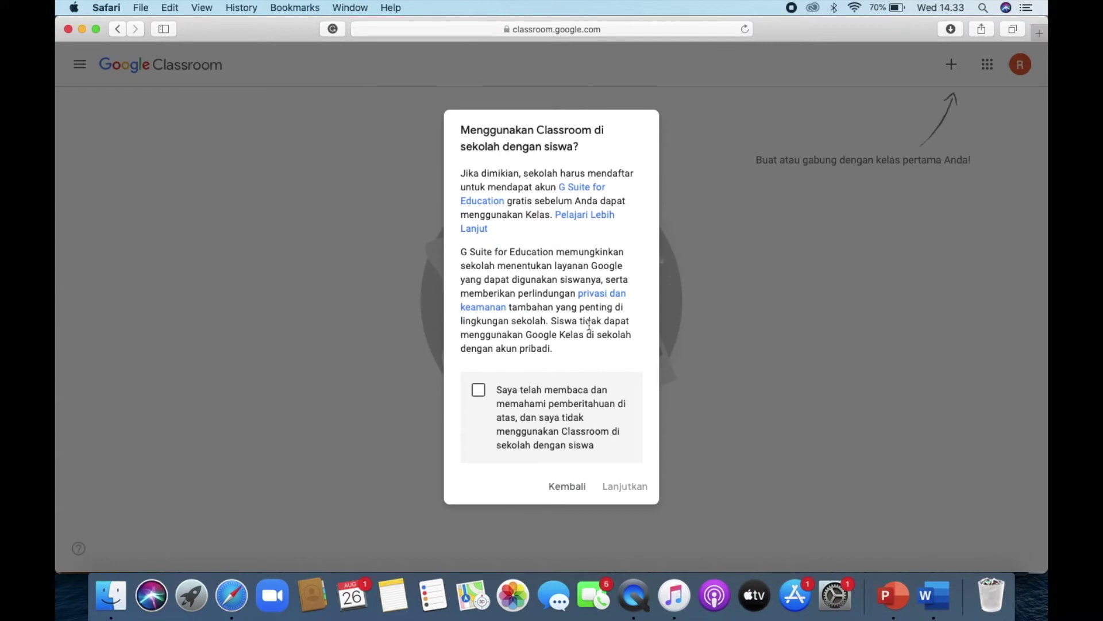
left_click(477, 392)
left_click(621, 487)
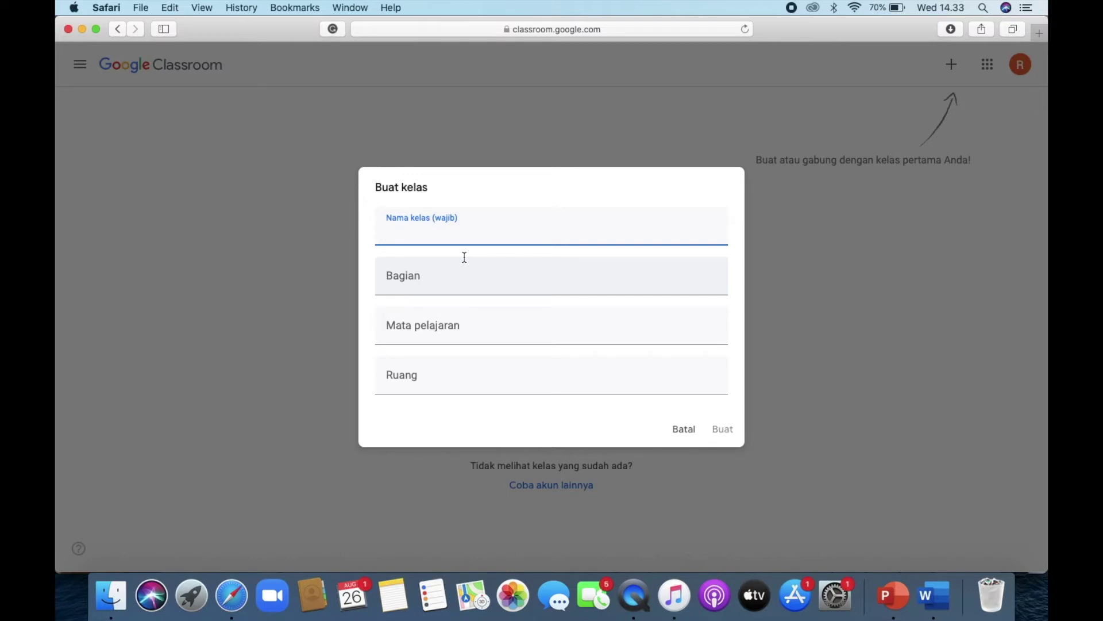
- Create the class with the name Kelas Bahasa and the room ZOOM, leaving section and subject empty
type("Kelas Bahasa")
left_click(433, 275)
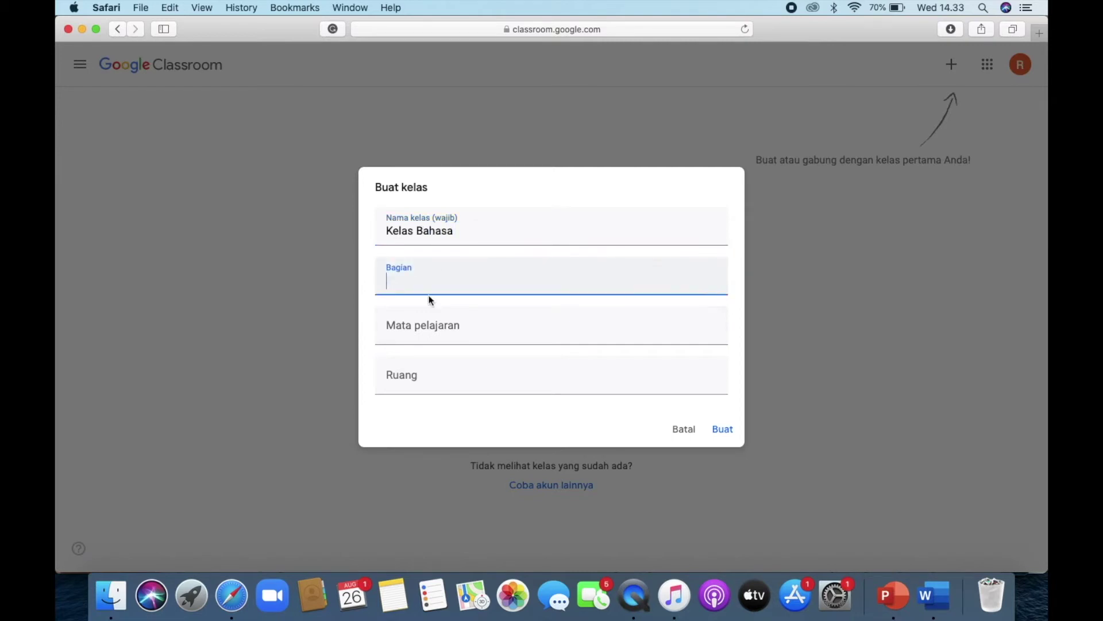
left_click(424, 328)
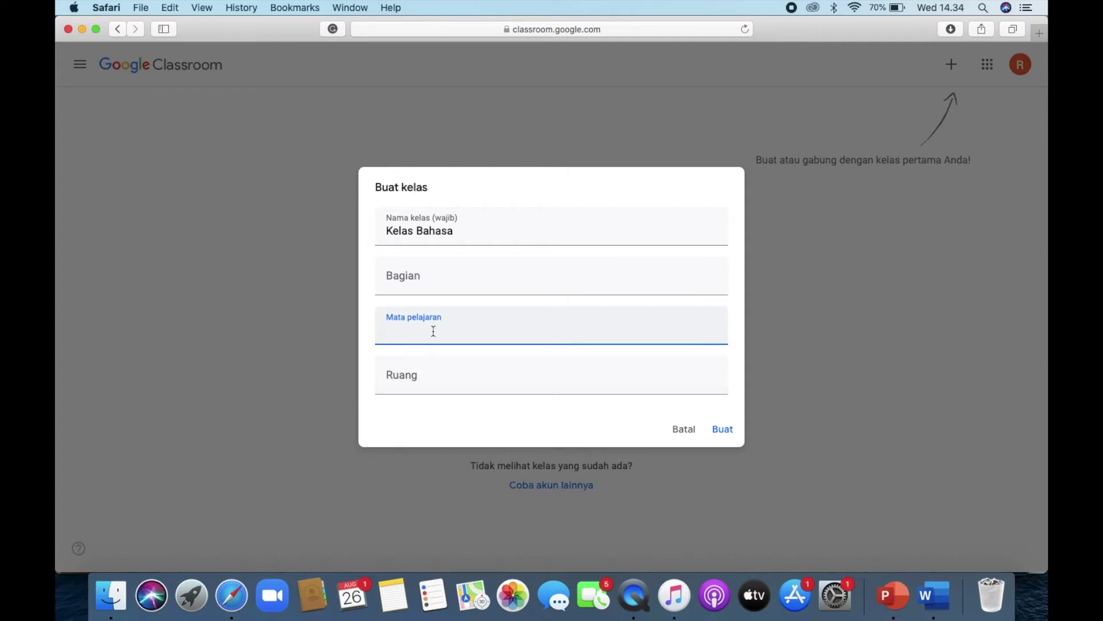
left_click(415, 379)
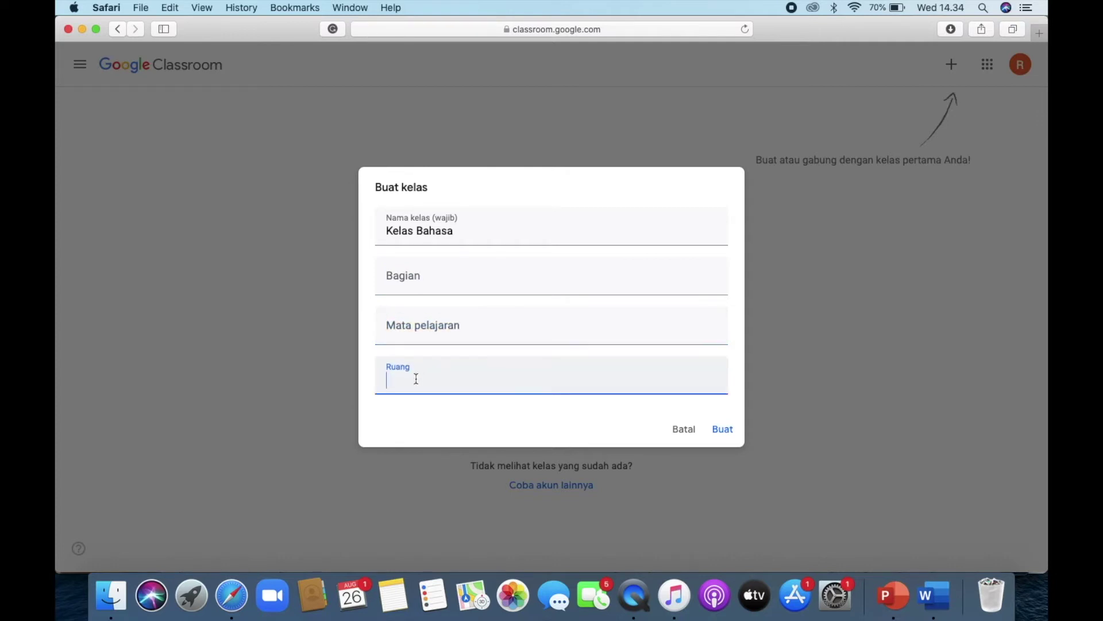
type("ZOOM")
left_click(726, 431)
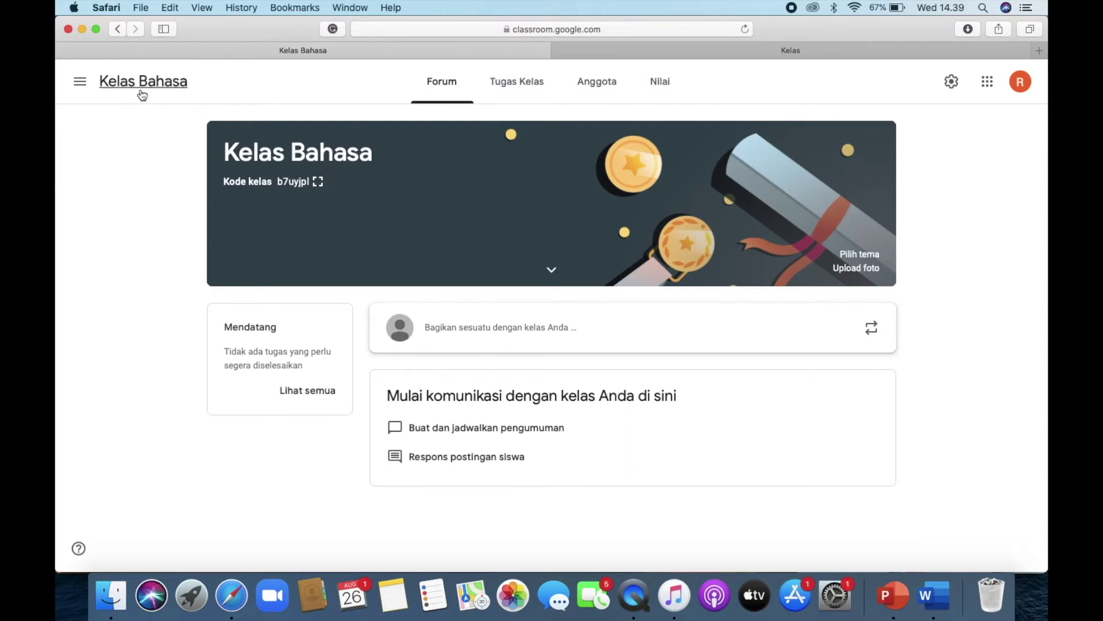
- Change the class theme to the blue magnet and rocket blueprint image from the Math & Science gallery
left_click(851, 254)
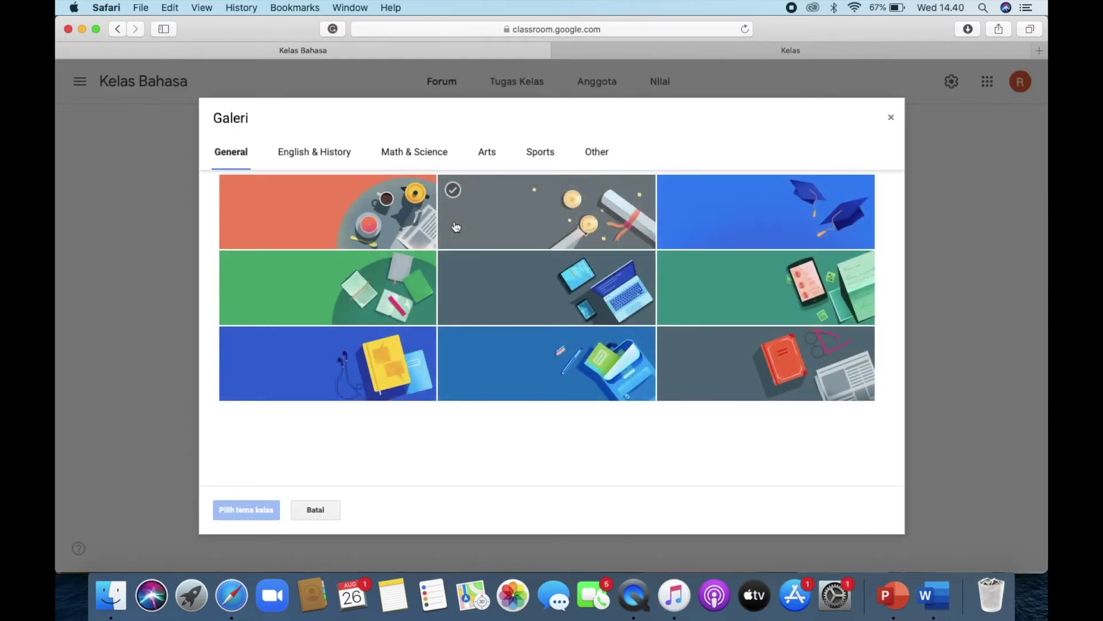
left_click(423, 152)
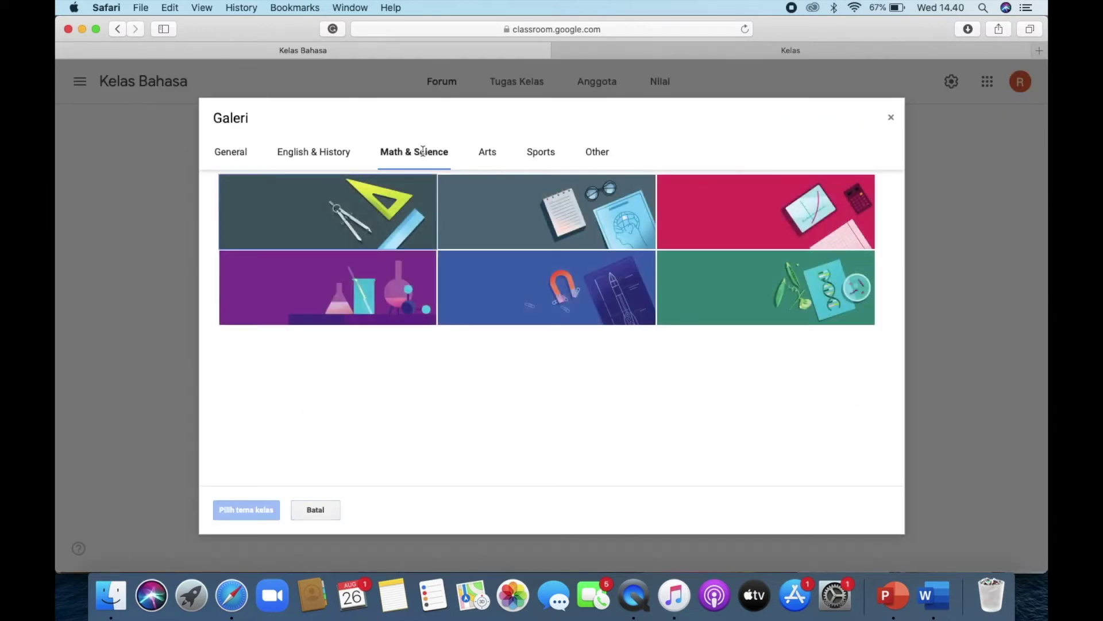
left_click(523, 299)
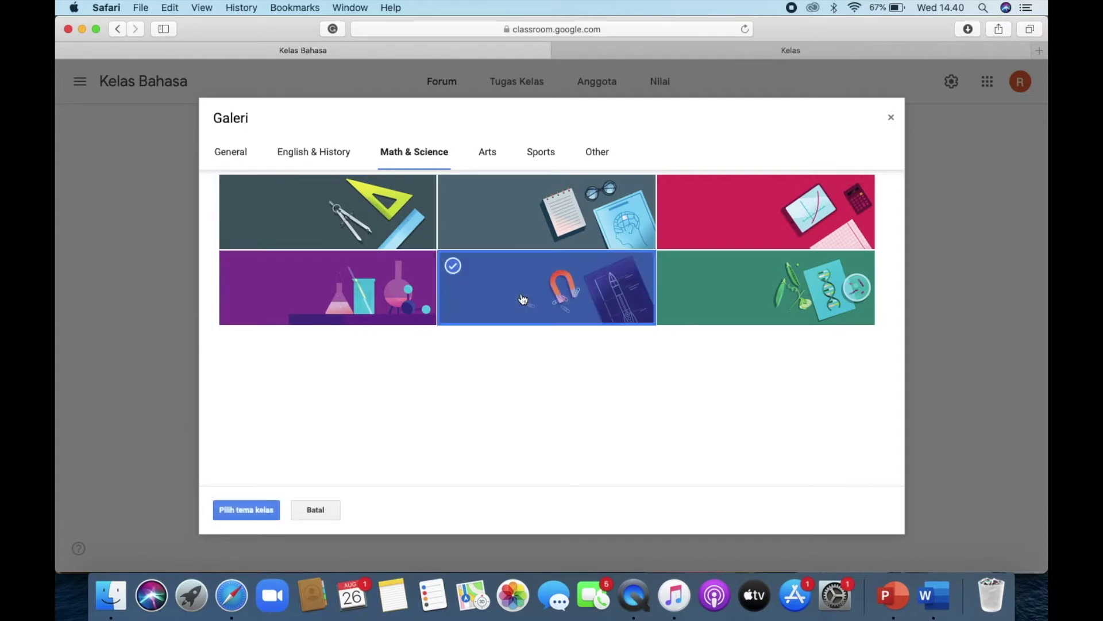
left_click(250, 509)
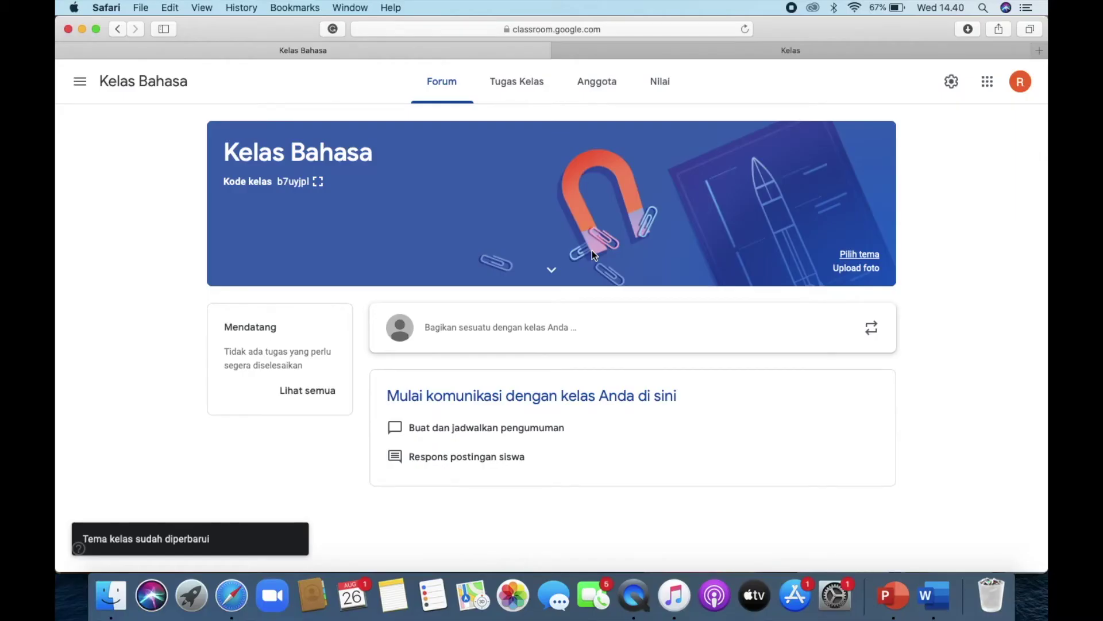
- Display the Kelas Bahasa class code enlarged, and copy the code and the invitation link
left_click(318, 182)
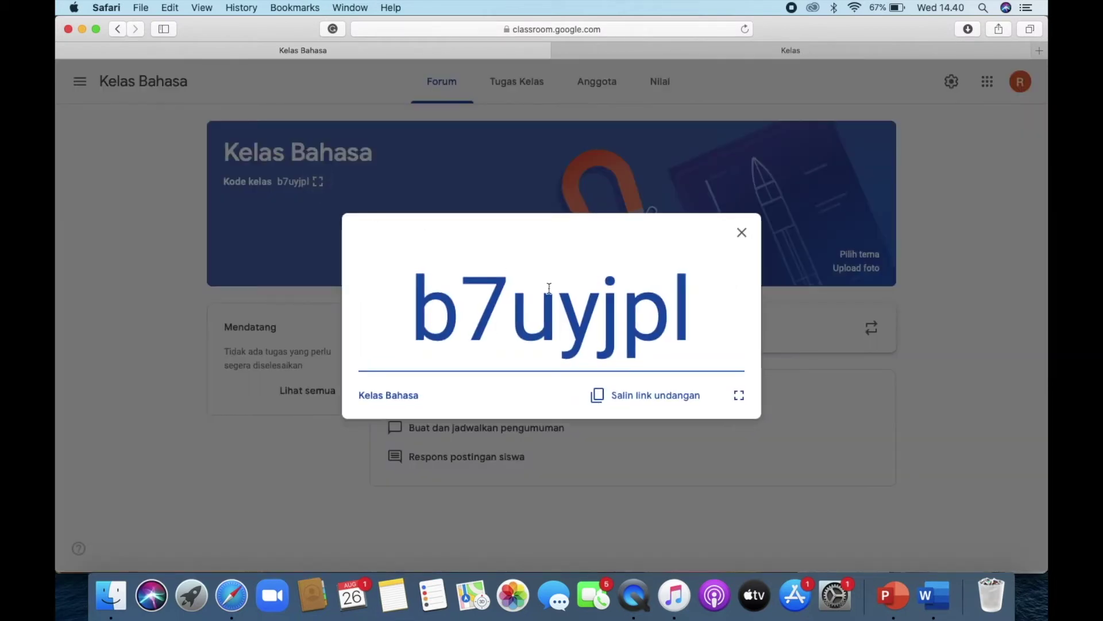
left_click_drag(689, 316, 423, 306)
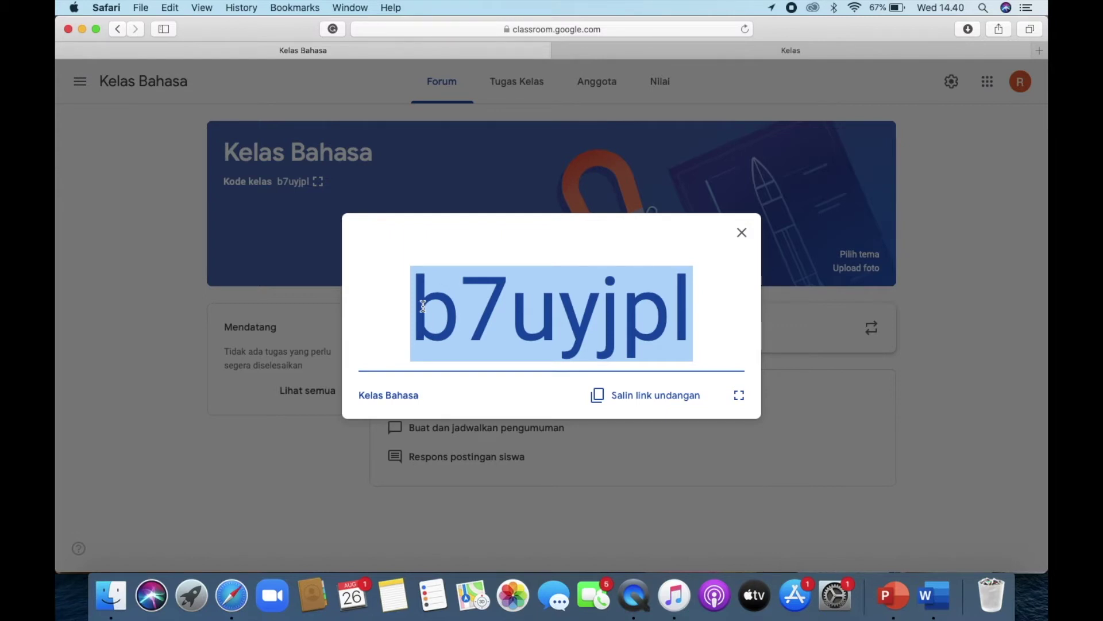
left_click(633, 327)
left_click_drag(696, 321, 422, 313)
key("super+c")
left_click(676, 393)
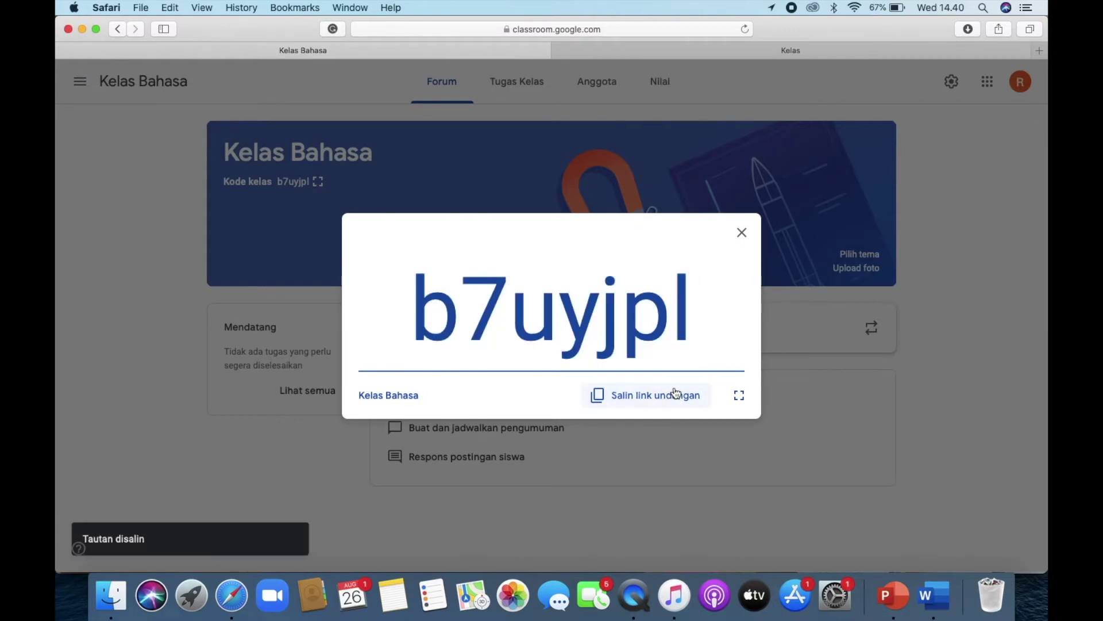
- Join Kelas Bahasa from the second account's Classroom page by pasting the copied class code
left_click(813, 50)
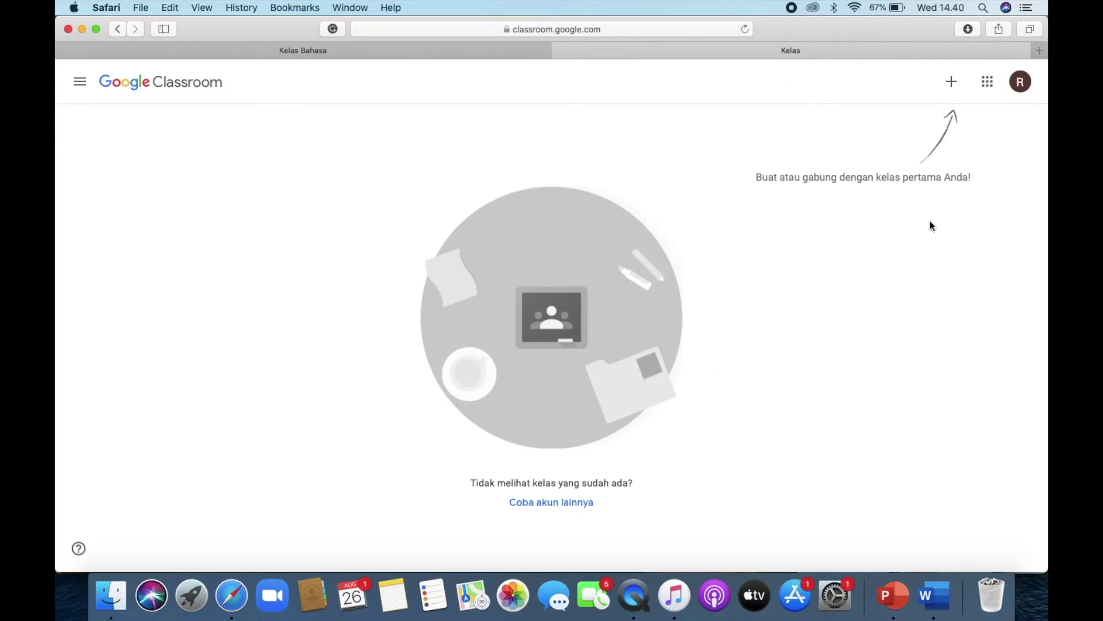
left_click(953, 84)
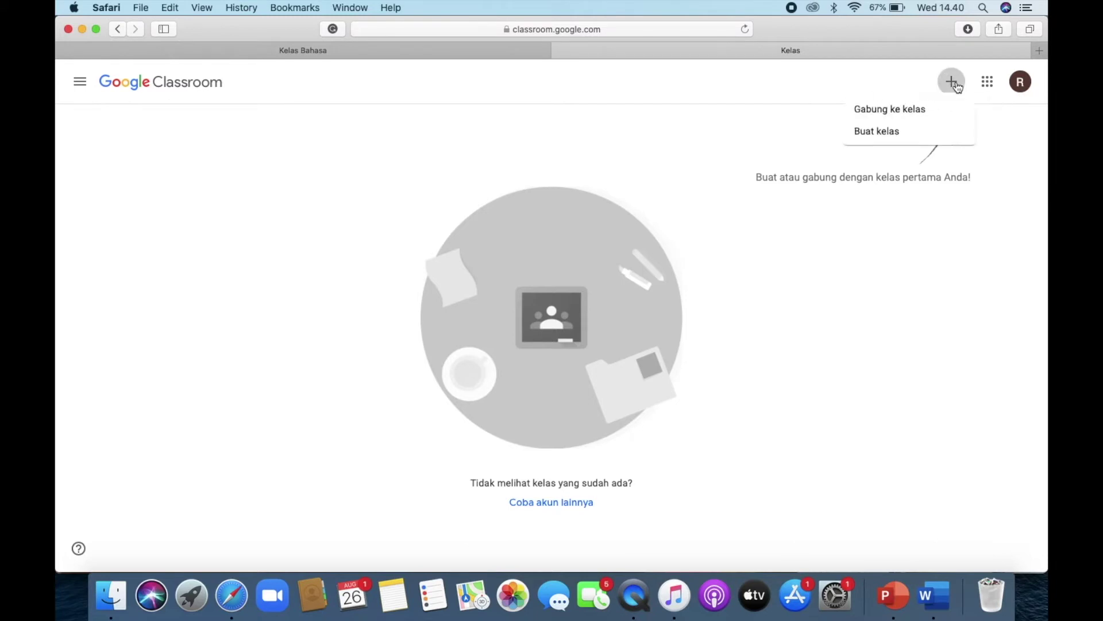
left_click(897, 117)
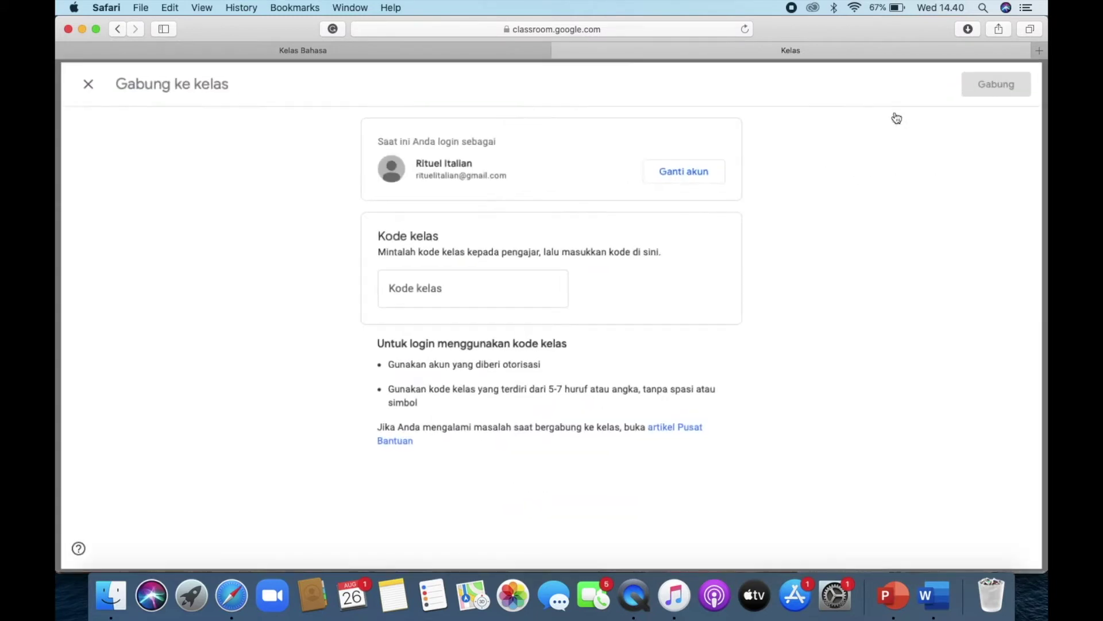
left_click(465, 283)
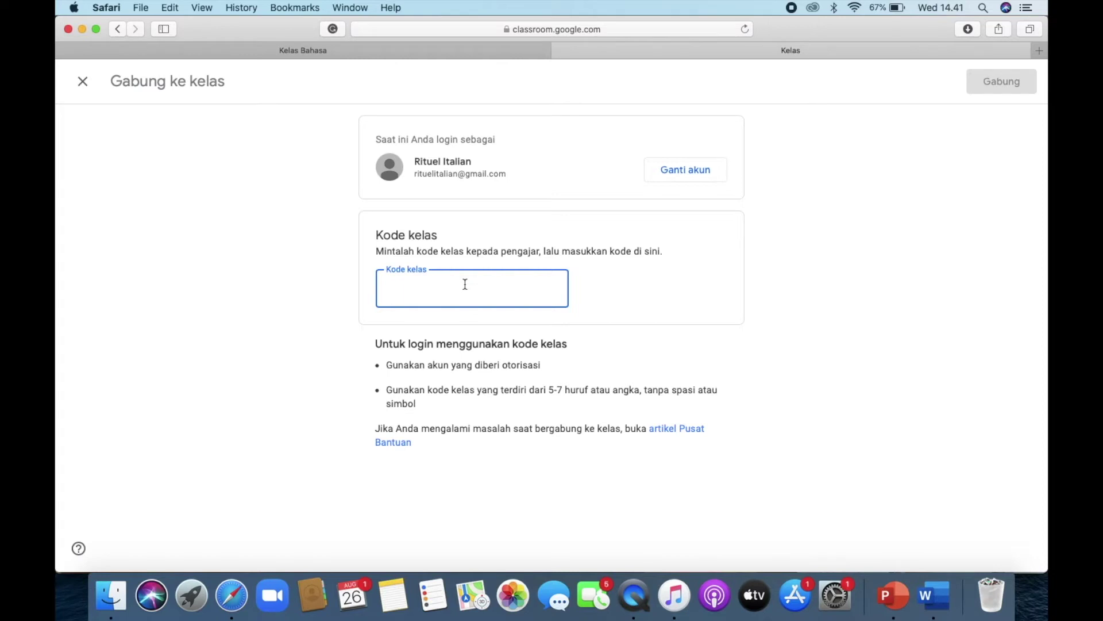
key("super+v")
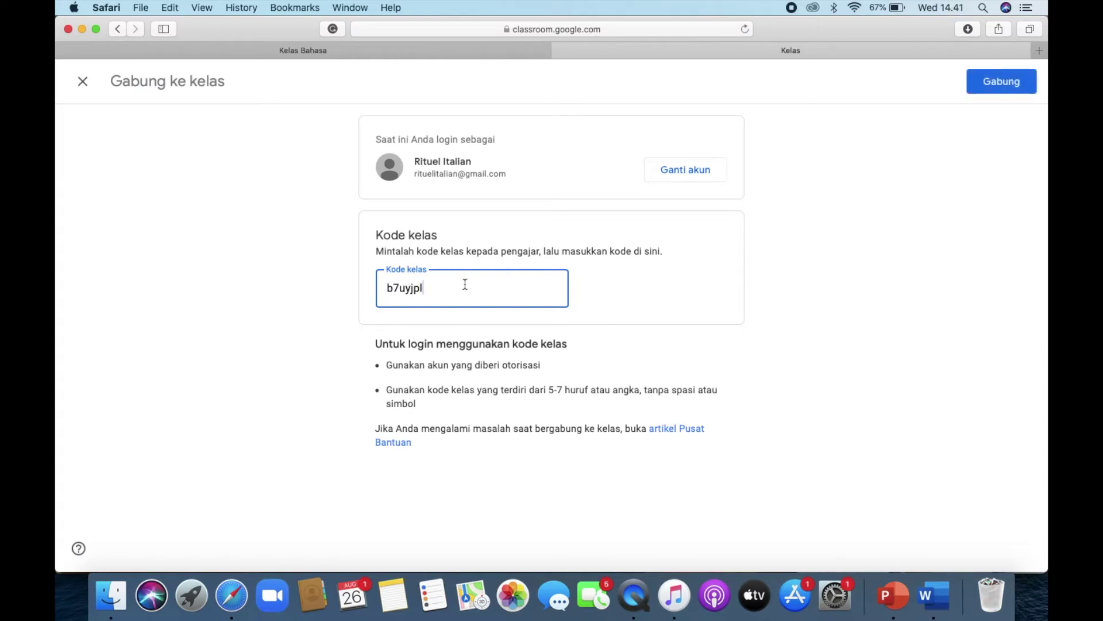
left_click(1002, 80)
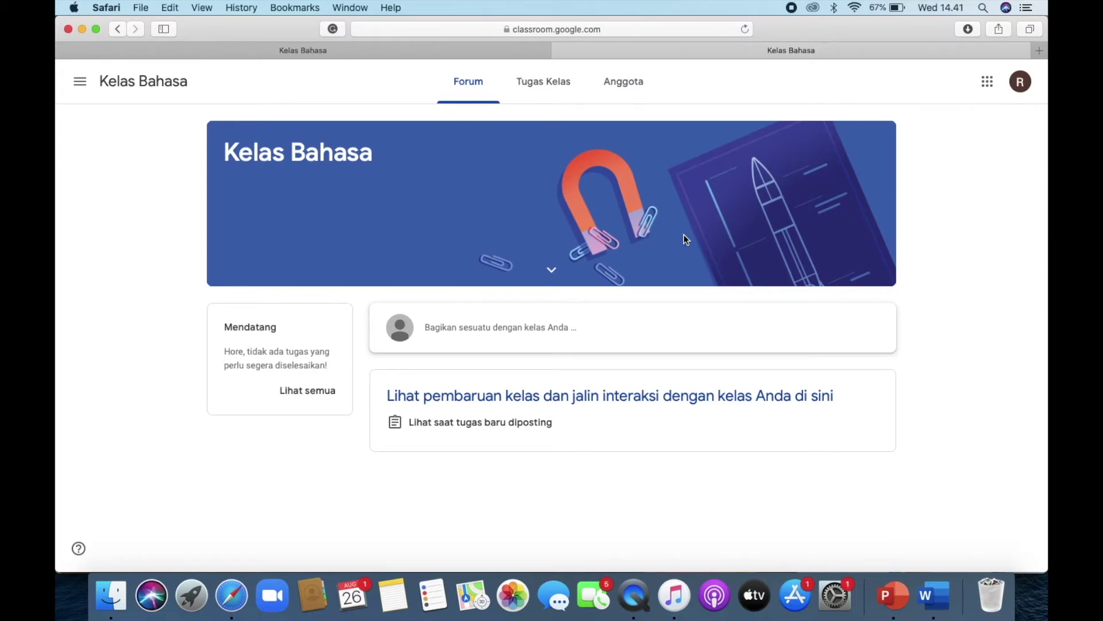
- Return to the teacher's view of Kelas Bahasa, close the class code display and view the members on the Anggota page
left_click(464, 48)
left_click(742, 232)
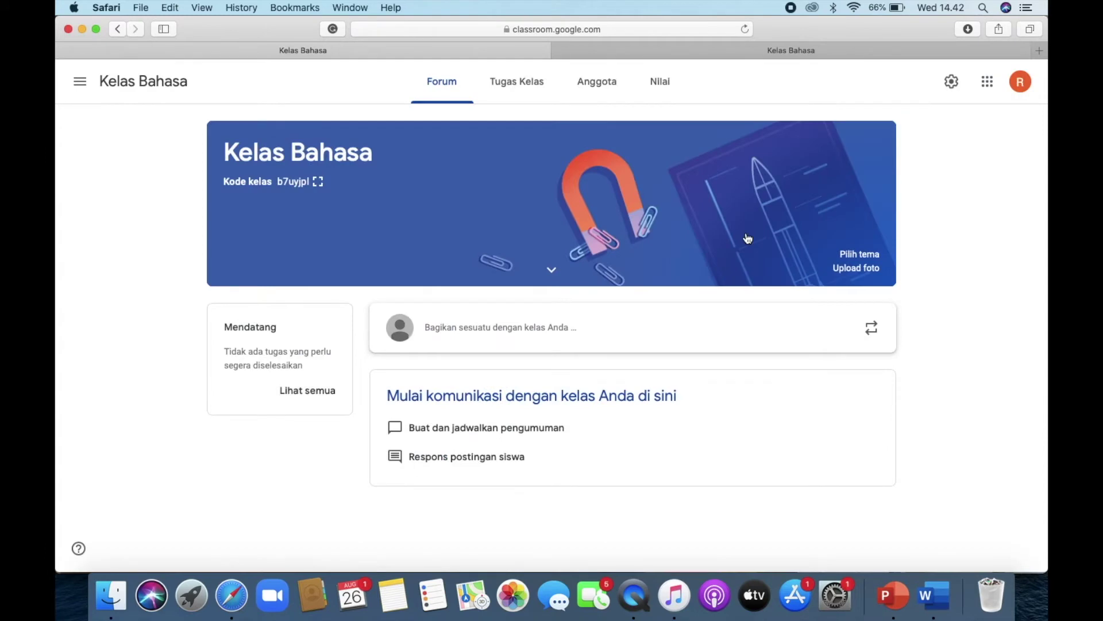
left_click(596, 86)
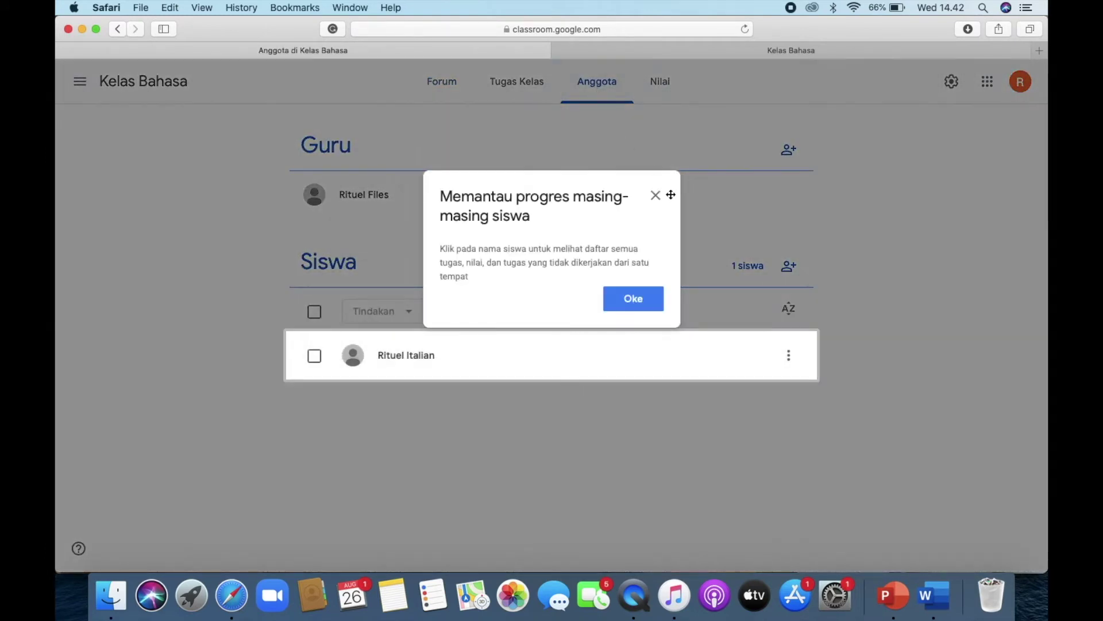
left_click(656, 195)
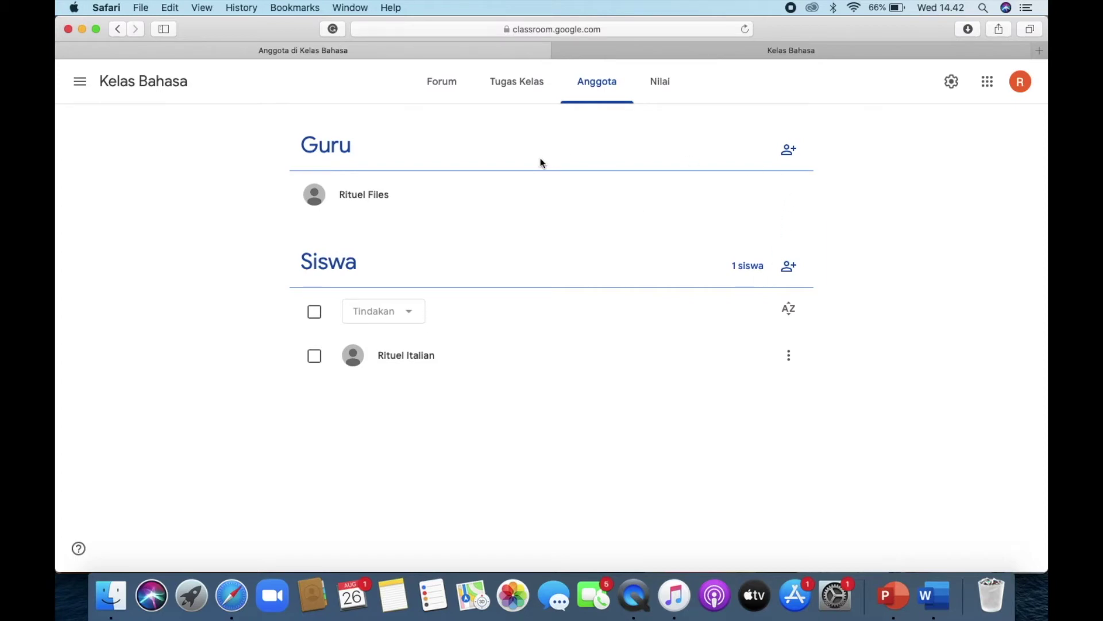
- View the teacher invitation form and the student invitation form on the Anggota page, cancelling each one
left_click(789, 149)
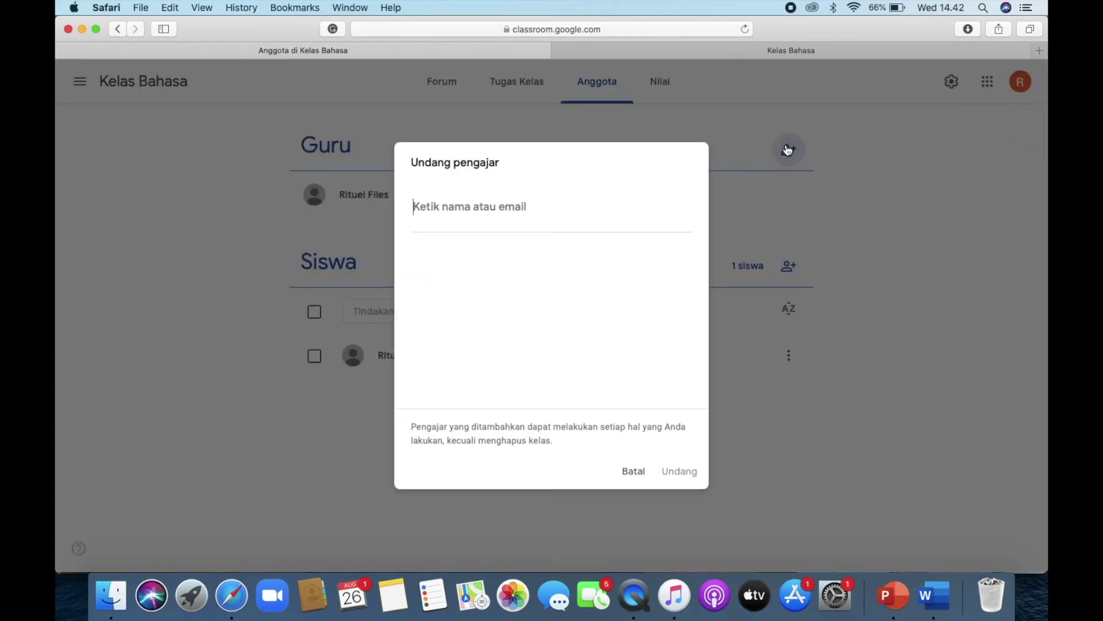
left_click(629, 468)
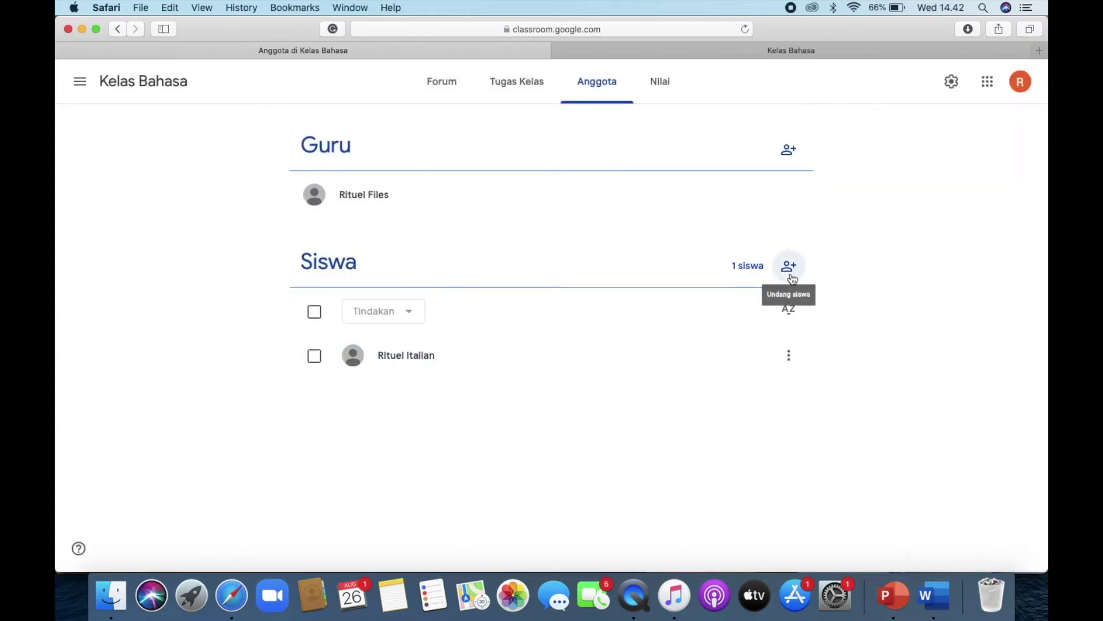
left_click(789, 266)
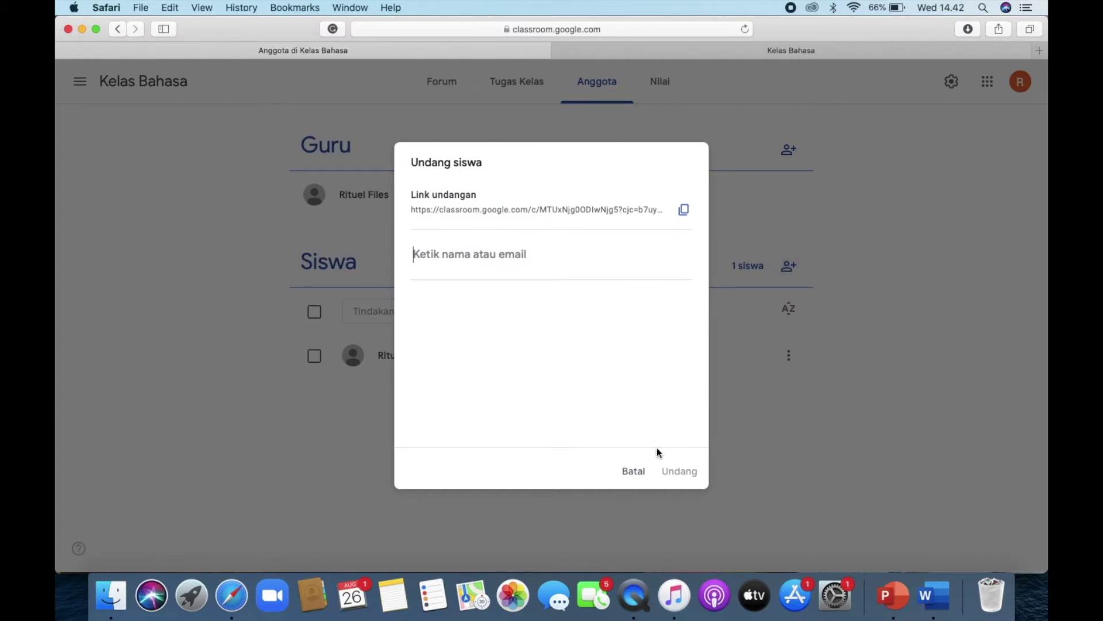
left_click(634, 470)
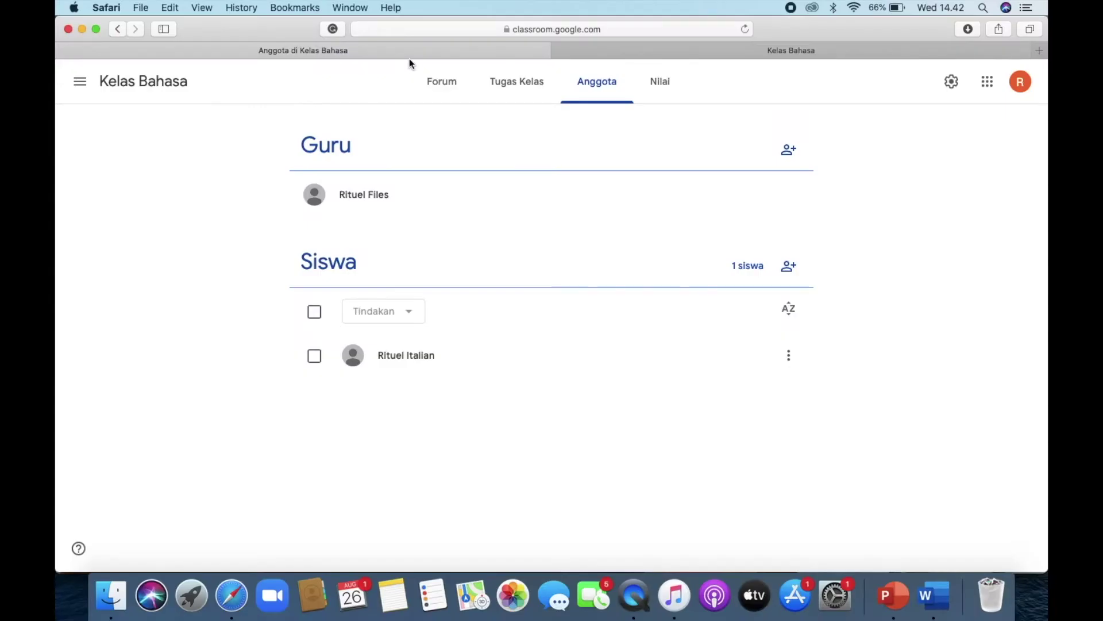
- Add a topic named Pertemuan Ke-1 on the Tugas Kelas page
left_click(516, 81)
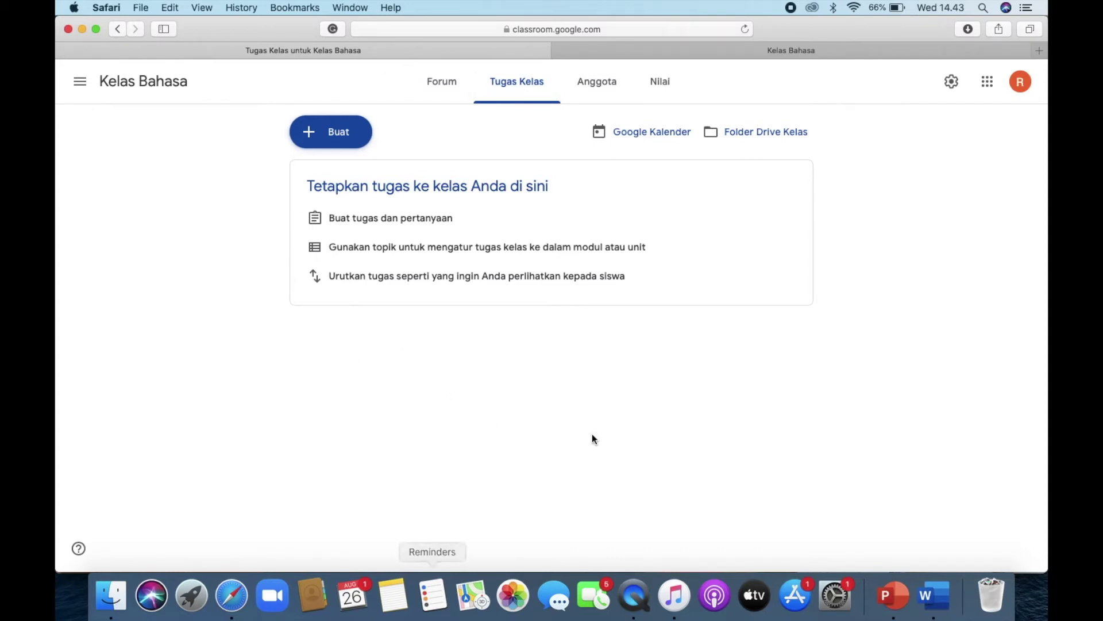
left_click(343, 143)
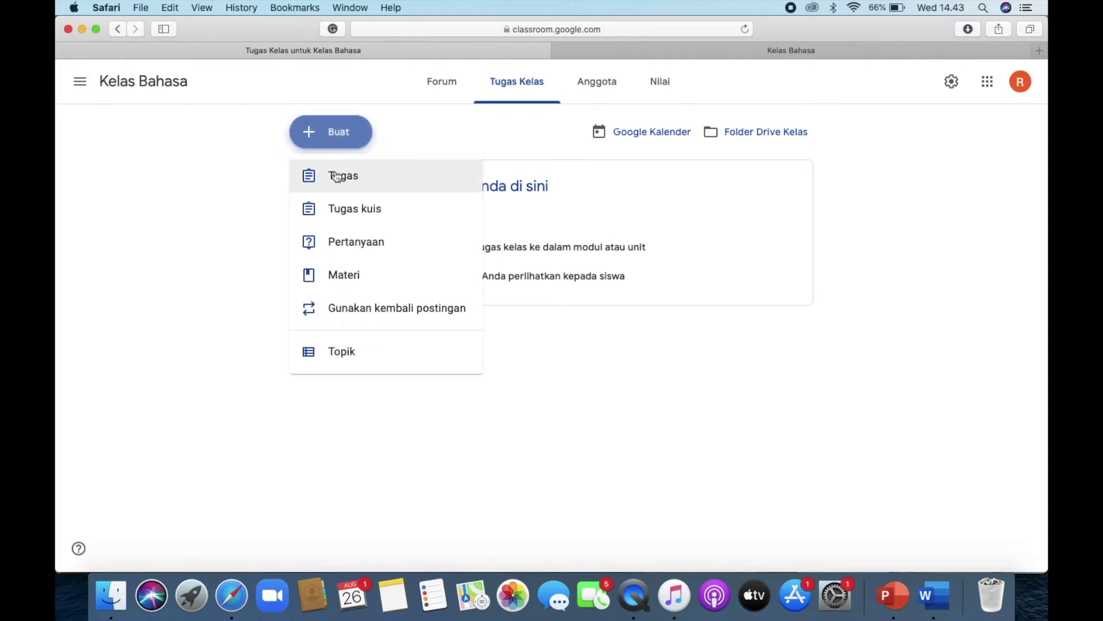
left_click(327, 368)
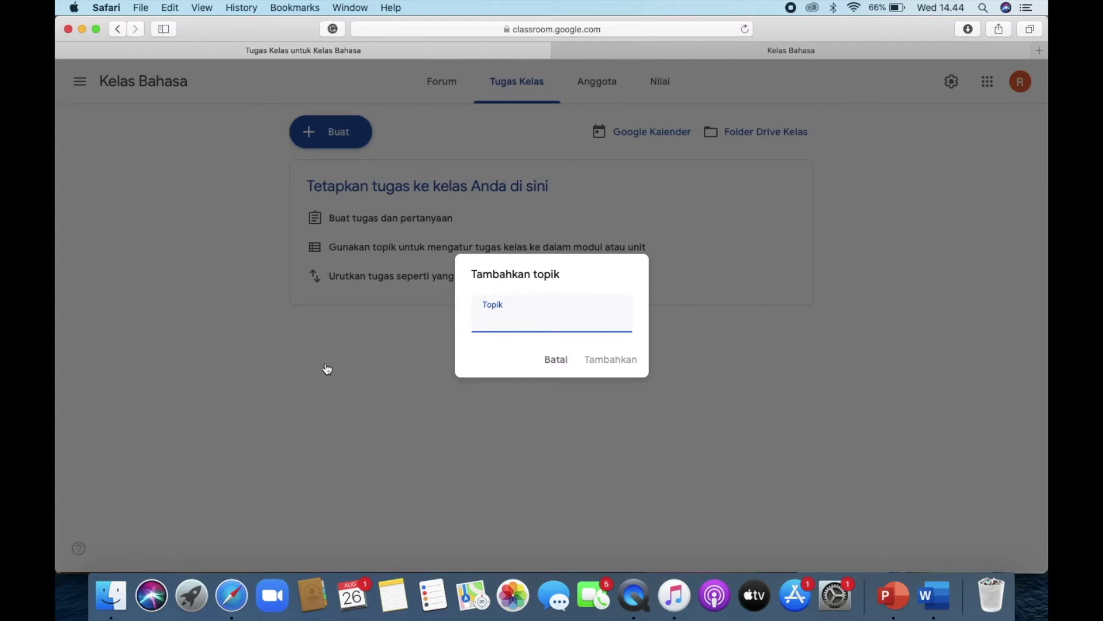
type("Pertemua")
type("n k")
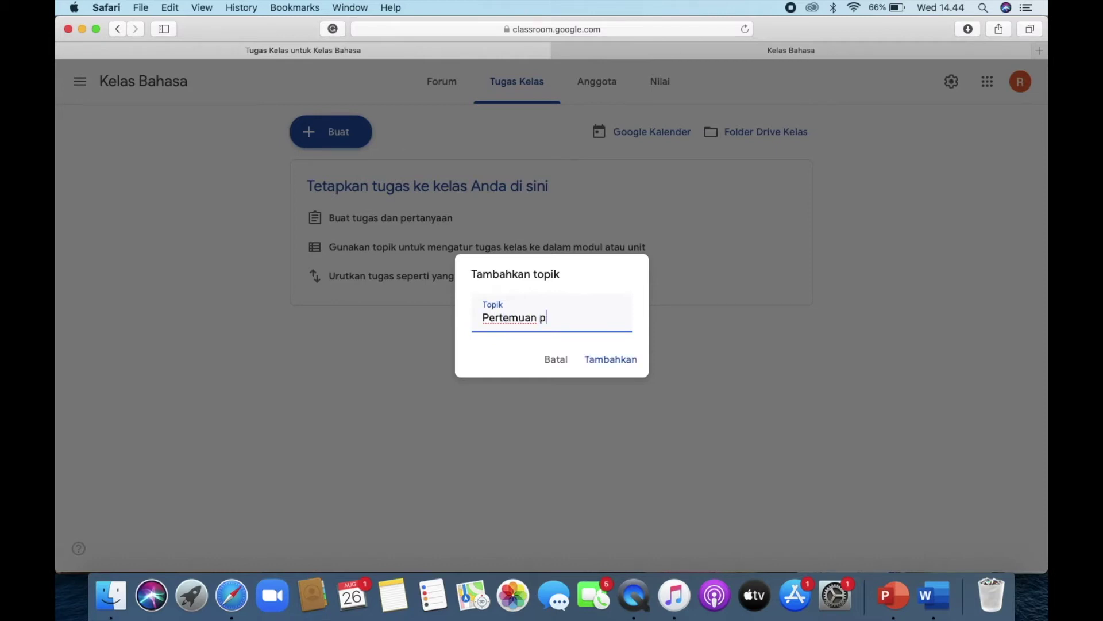
key("BackSpace")
type("Ke-1")
left_click(600, 366)
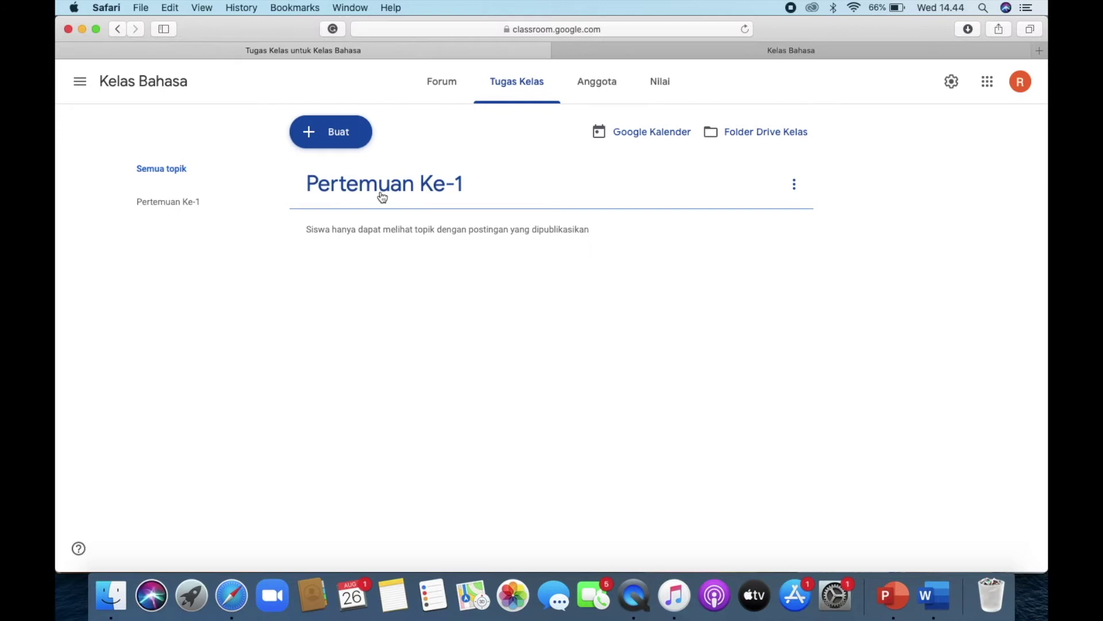
- Add a second classwork topic named Pertemuan Ke-2
left_click(327, 134)
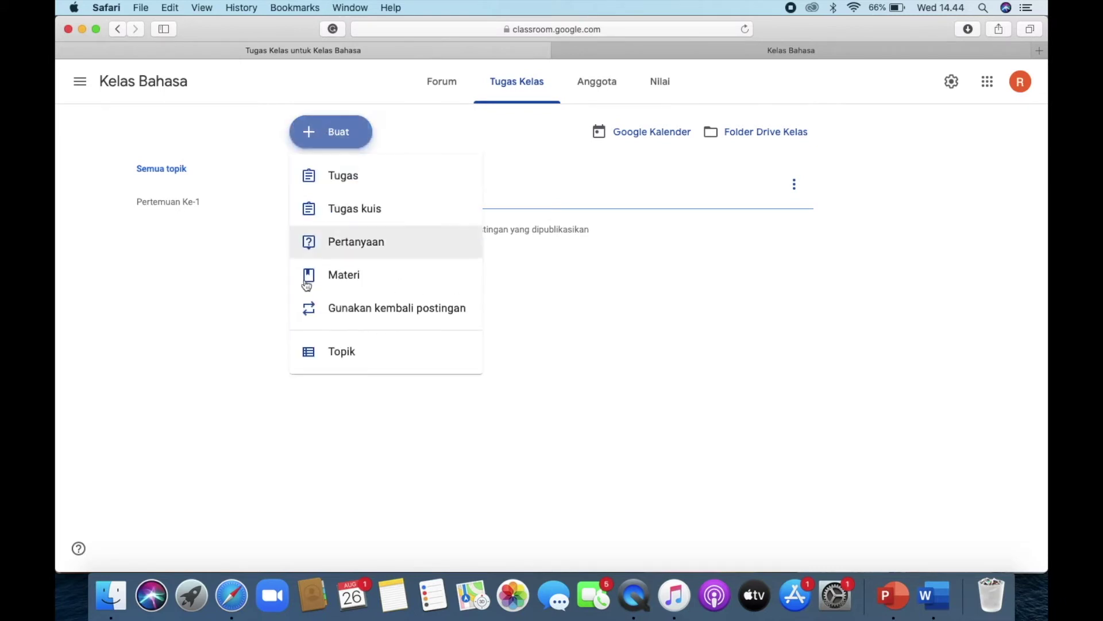
left_click(318, 359)
type("Perte")
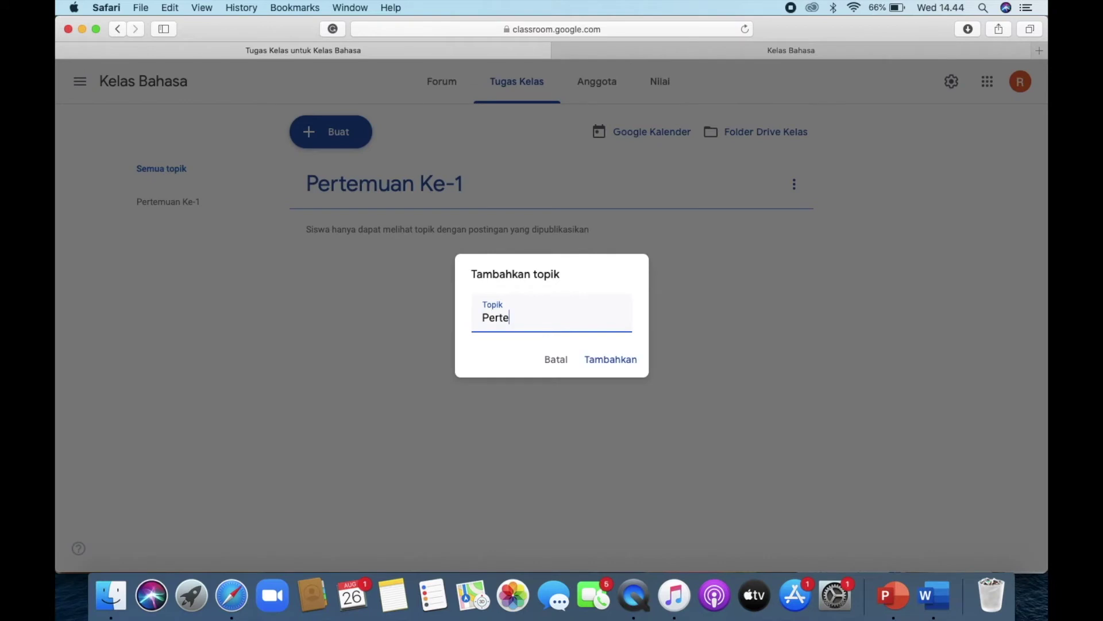
type("muan Ke-2")
left_click(622, 359)
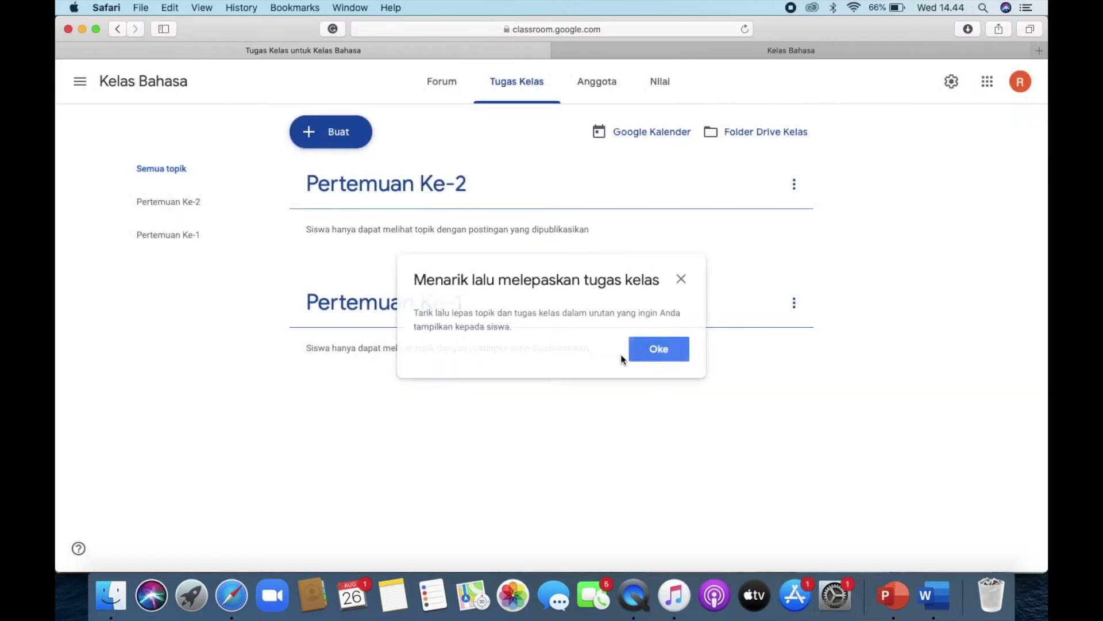
- Start a new Materi post titled "Materi Hari Ini - Rabu, 26 Agustus 2020", dismissing the introductory hints
left_click(682, 281)
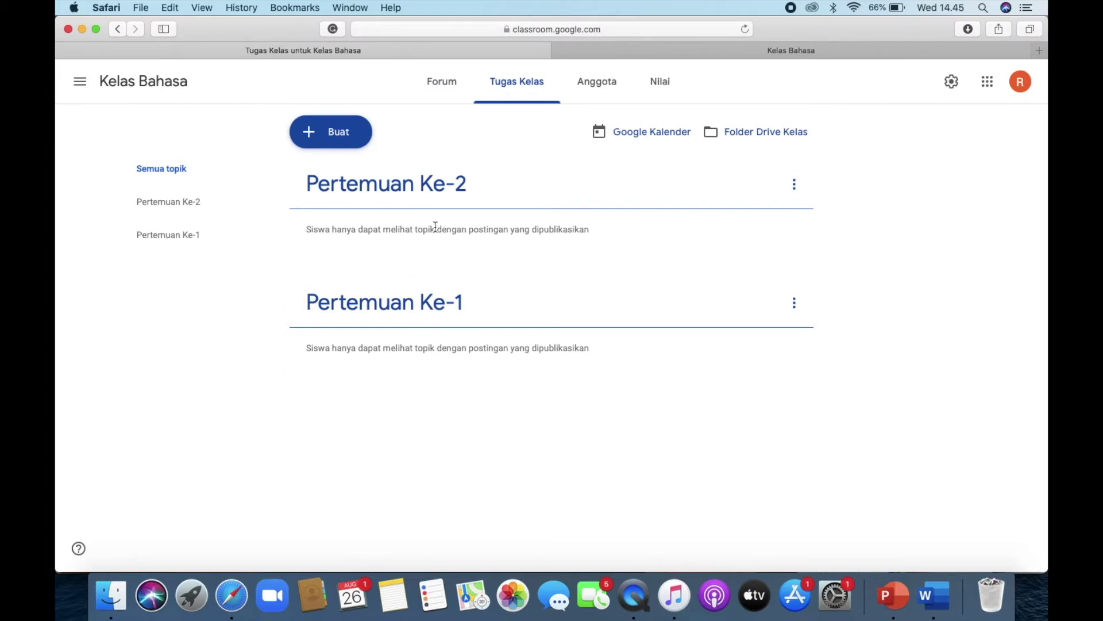
left_click(347, 135)
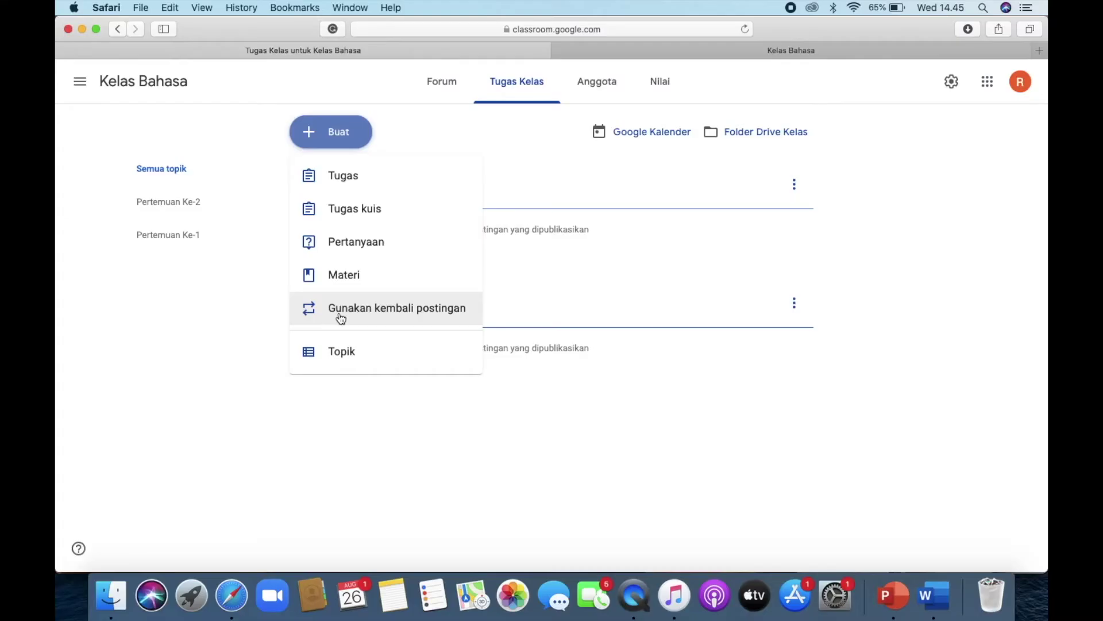
left_click(356, 278)
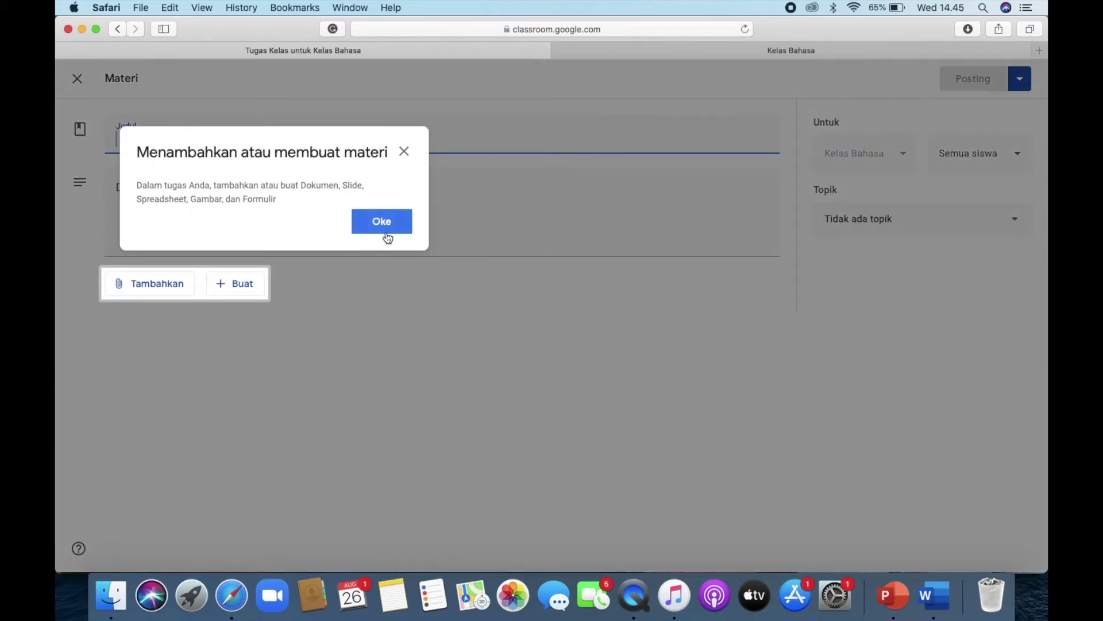
left_click(384, 222)
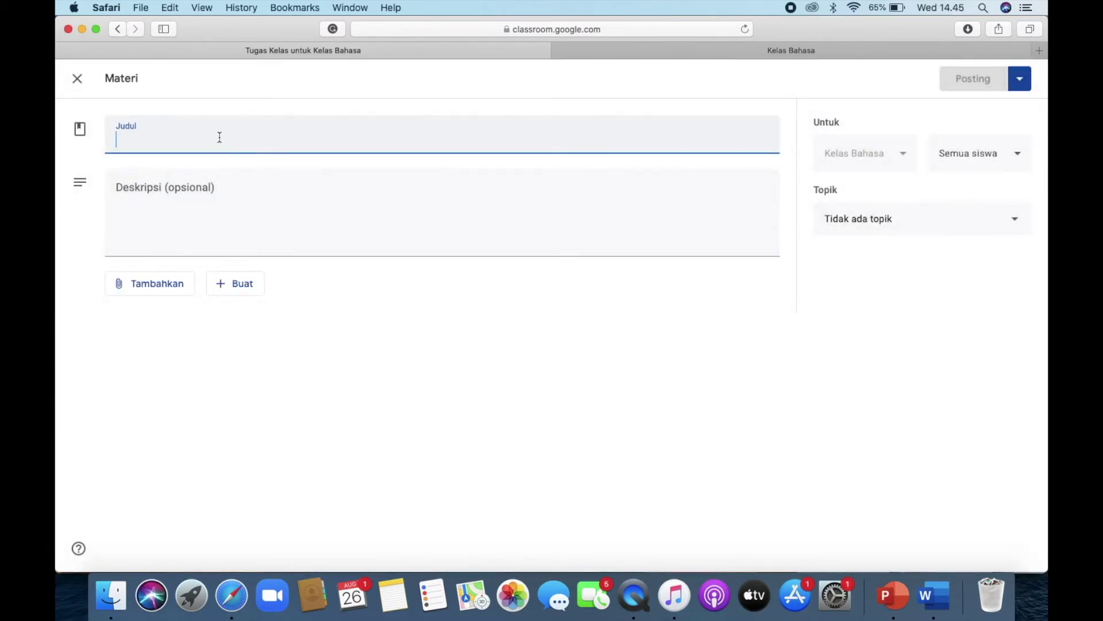
type("Mat")
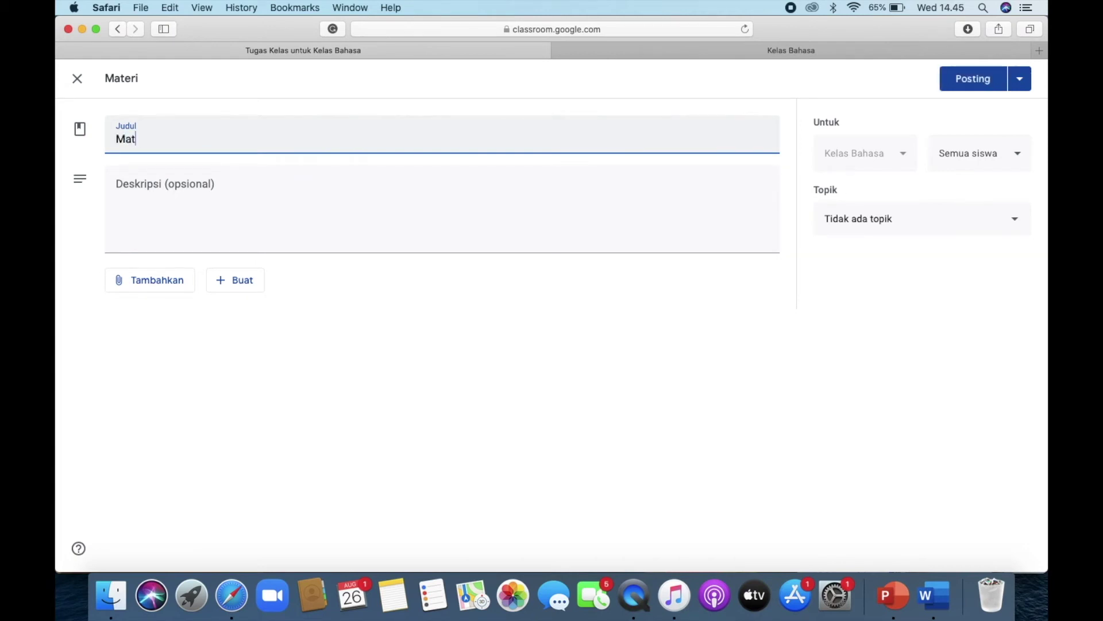
type("eri Hari Ini - Rabu, 26 Agustus 2020")
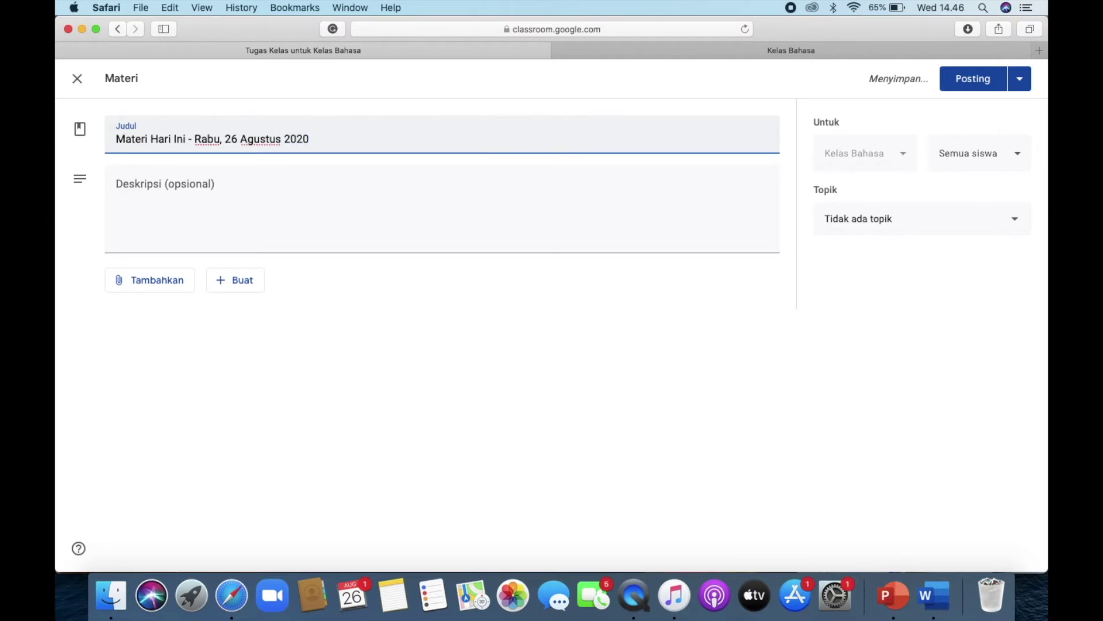
left_click(213, 196)
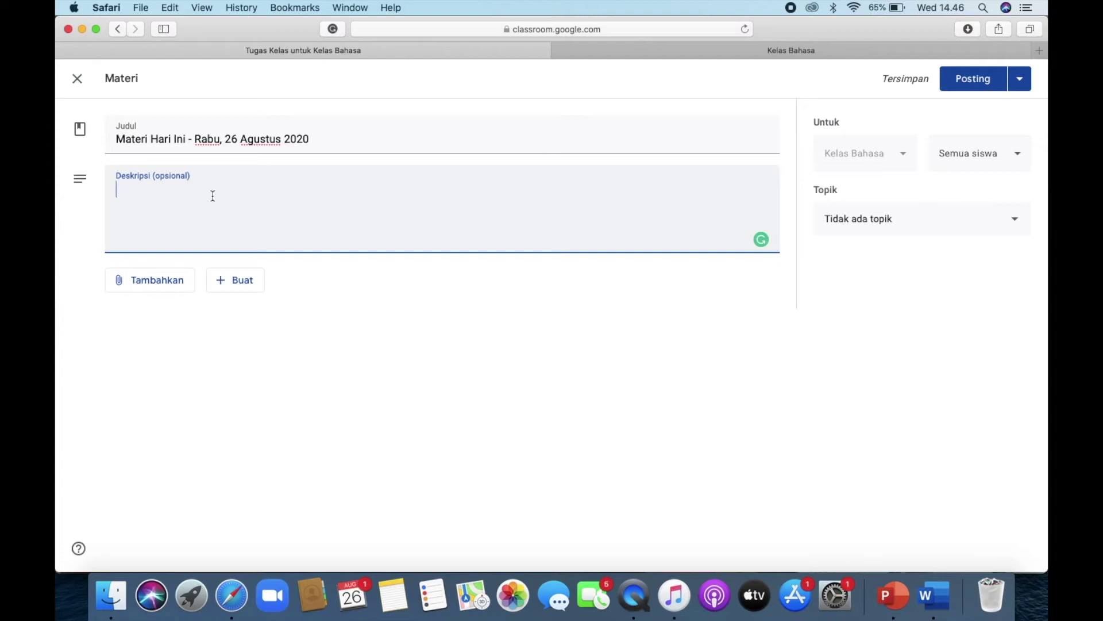
- Upload the file Bonjour à tous.docx from the Desktop as an attachment to the material
left_click(160, 288)
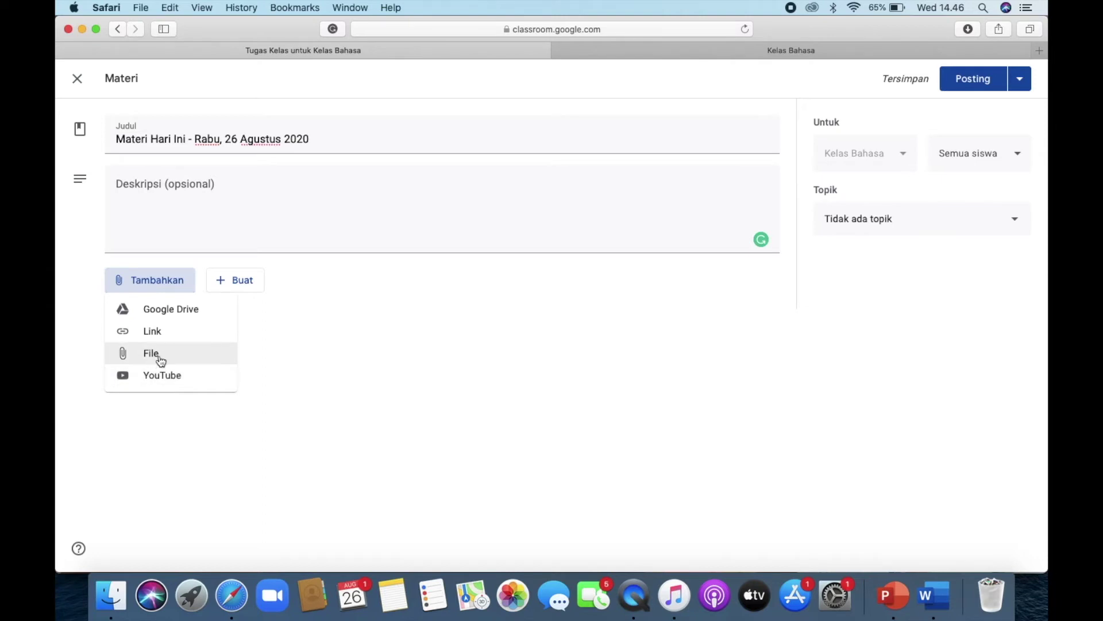
left_click(160, 360)
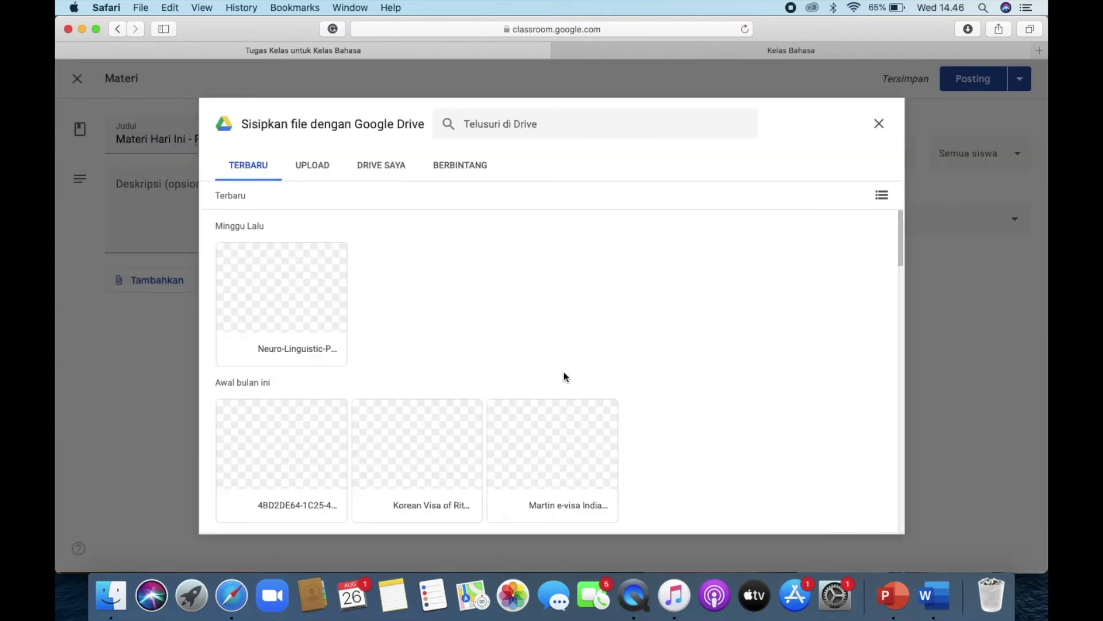
left_click(316, 166)
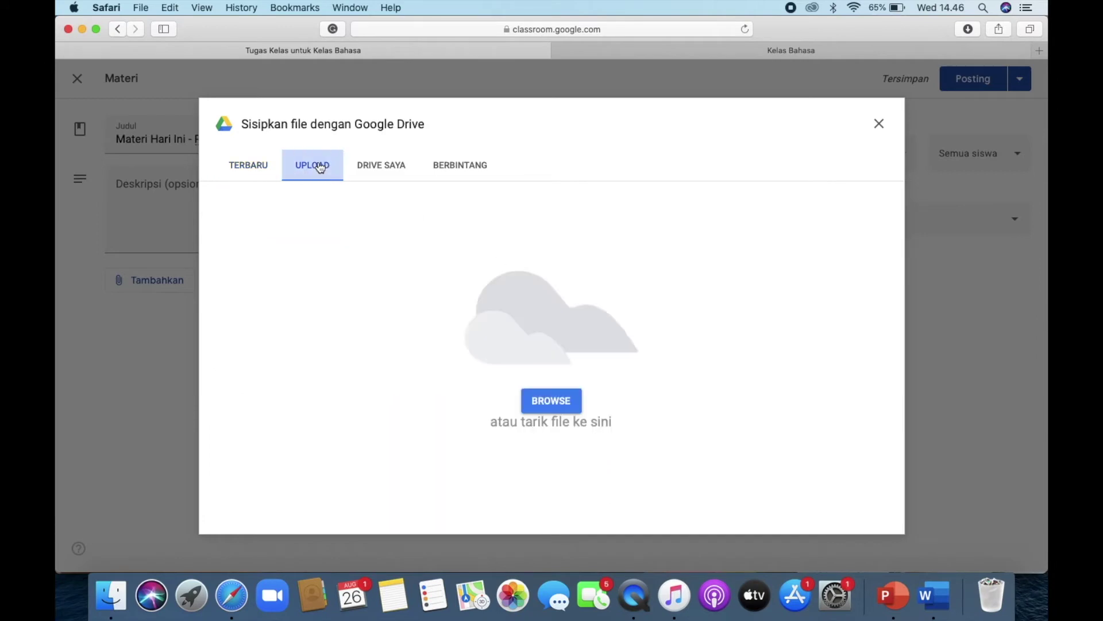
left_click(543, 406)
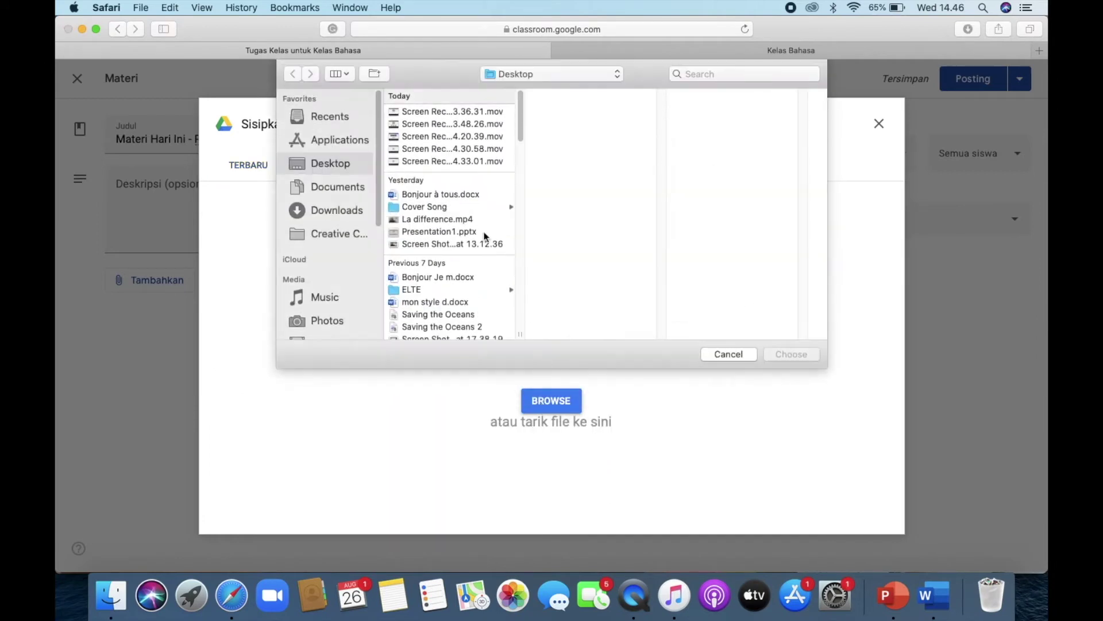
left_click(433, 193)
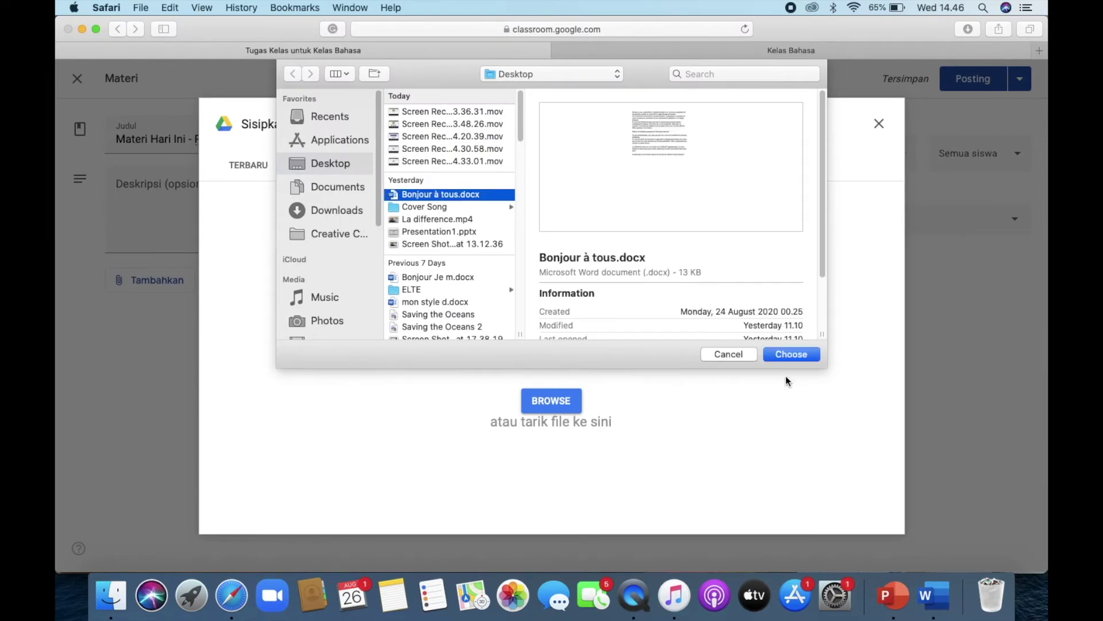
left_click(799, 354)
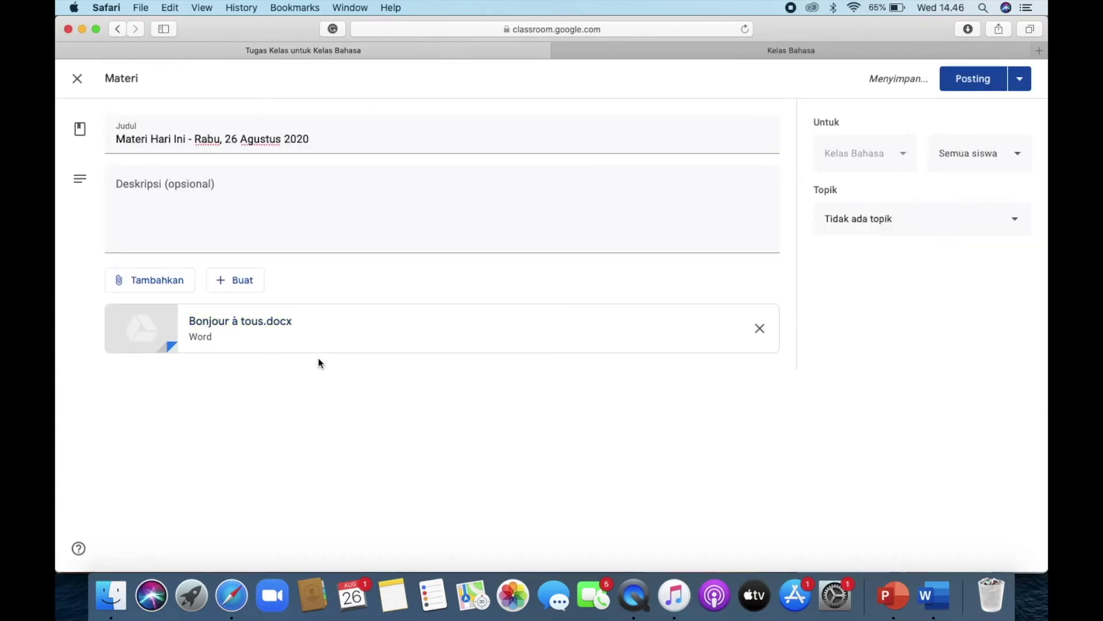
- Attach a web link to the teacher's personal travel website to the material
left_click(177, 280)
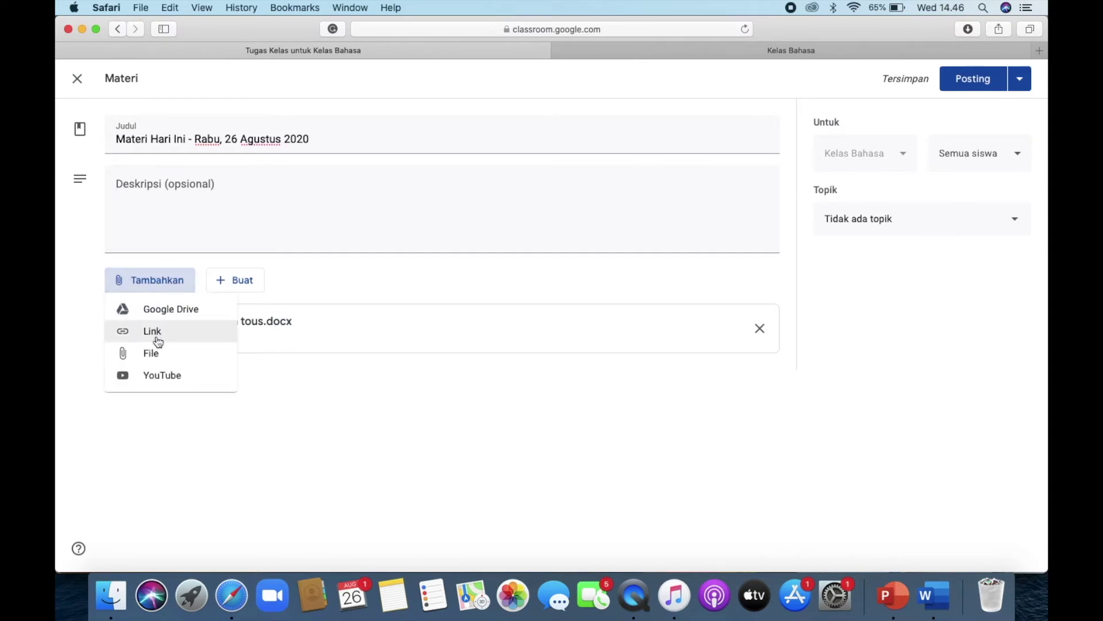
left_click(158, 340)
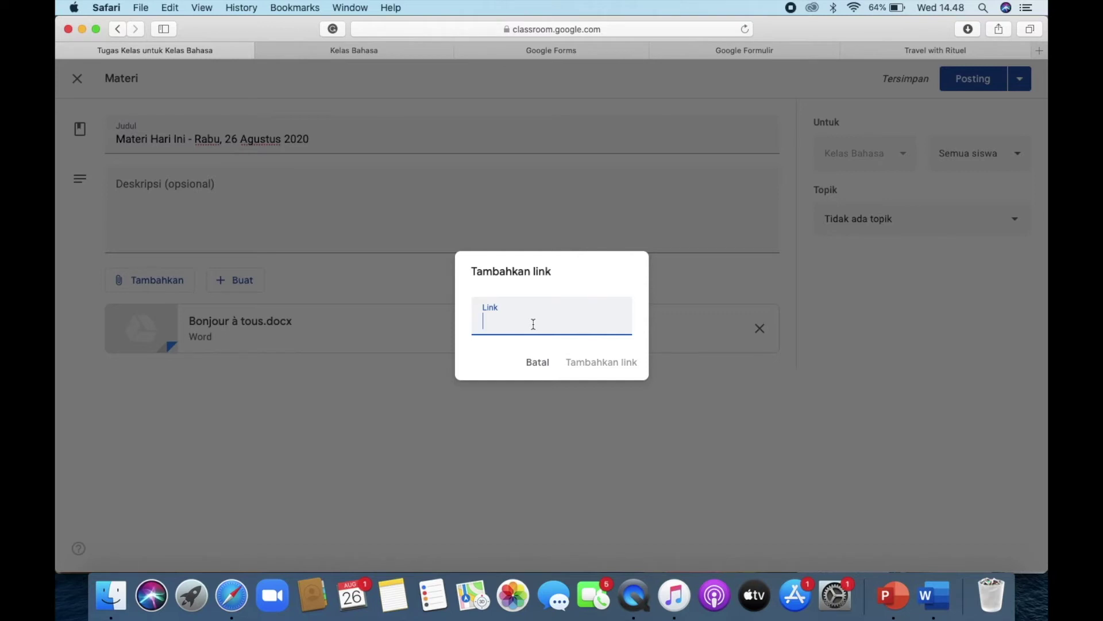
type("https://www.rituelidaeli.com")
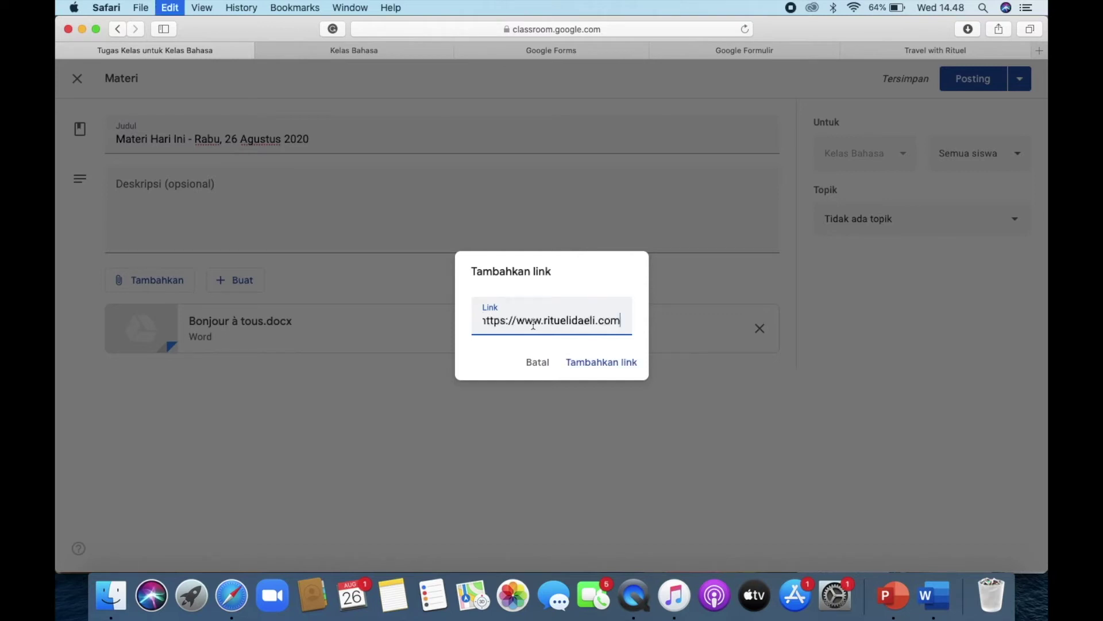
left_click(592, 368)
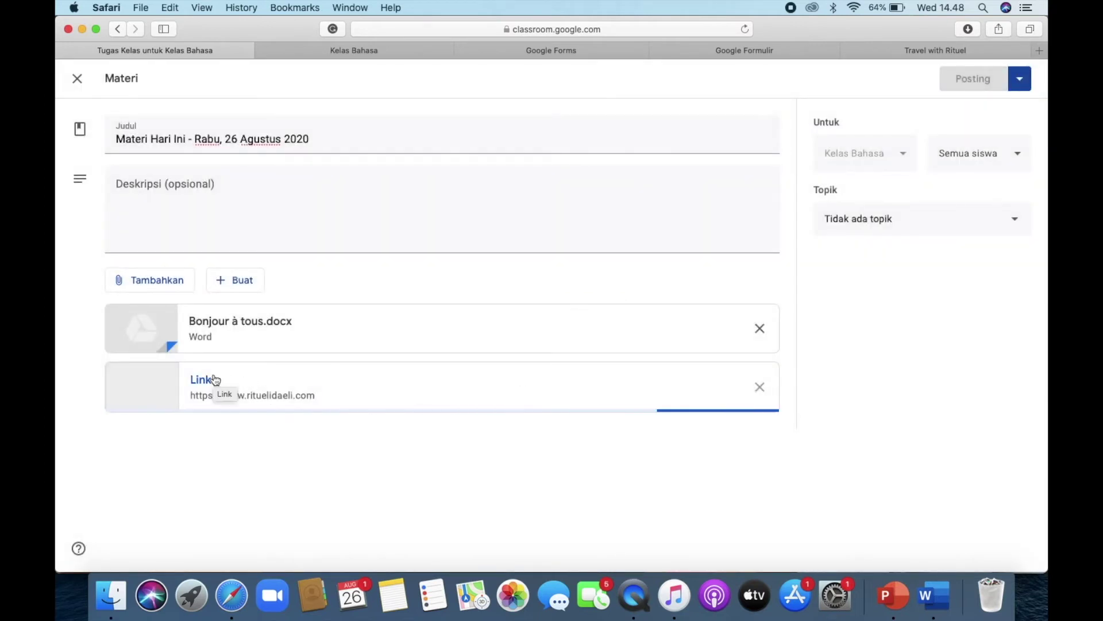
- Attach the Getting started PDF from My Drive to the material
left_click(158, 280)
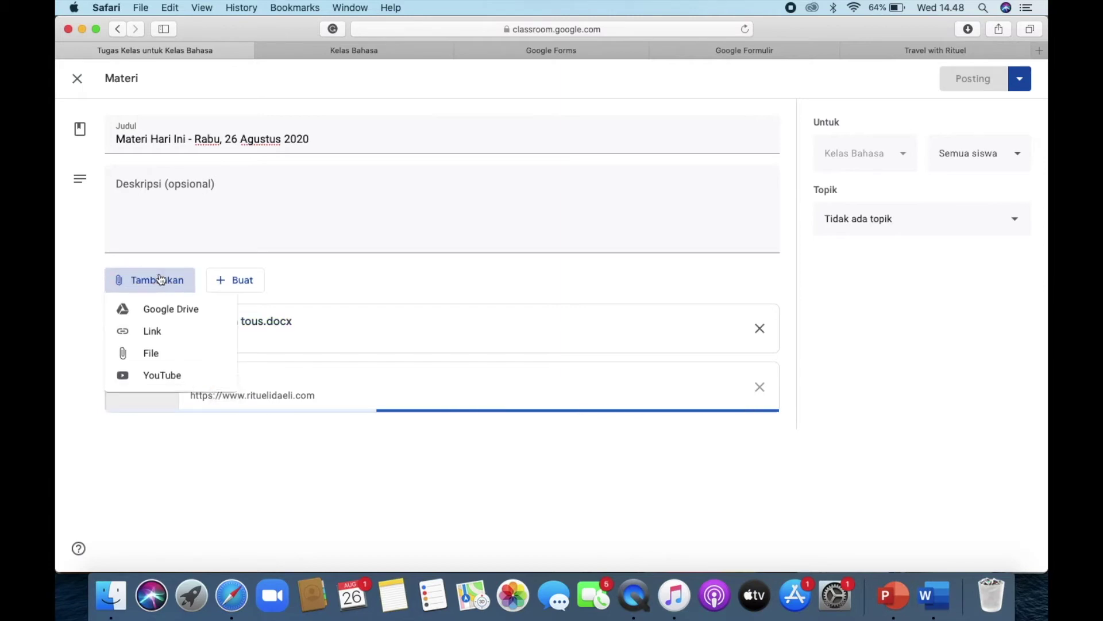
left_click(170, 314)
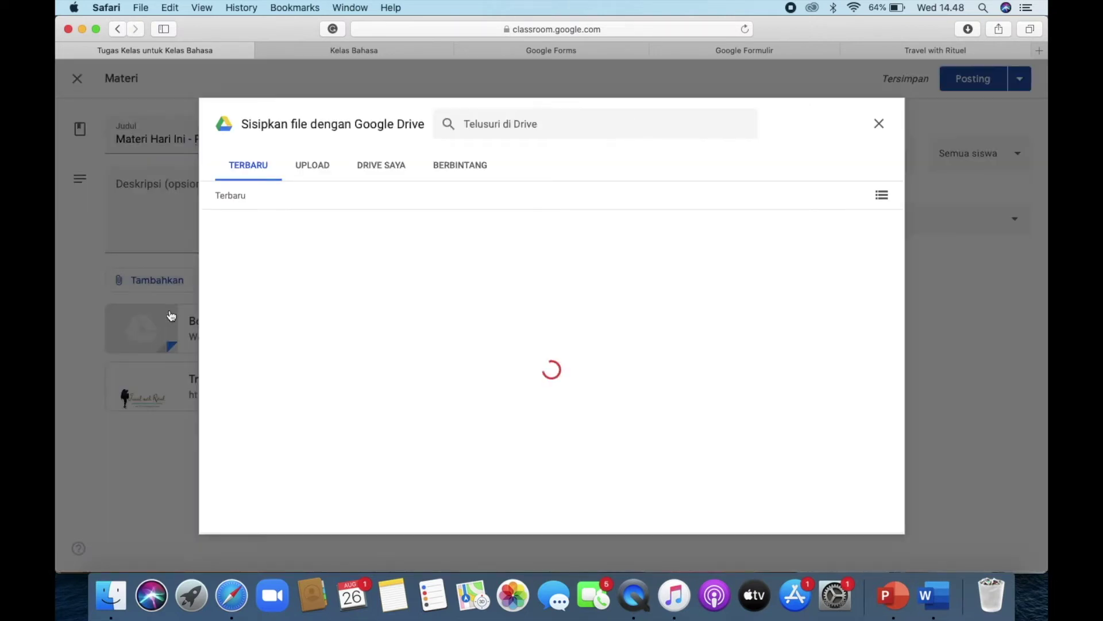
left_click(376, 166)
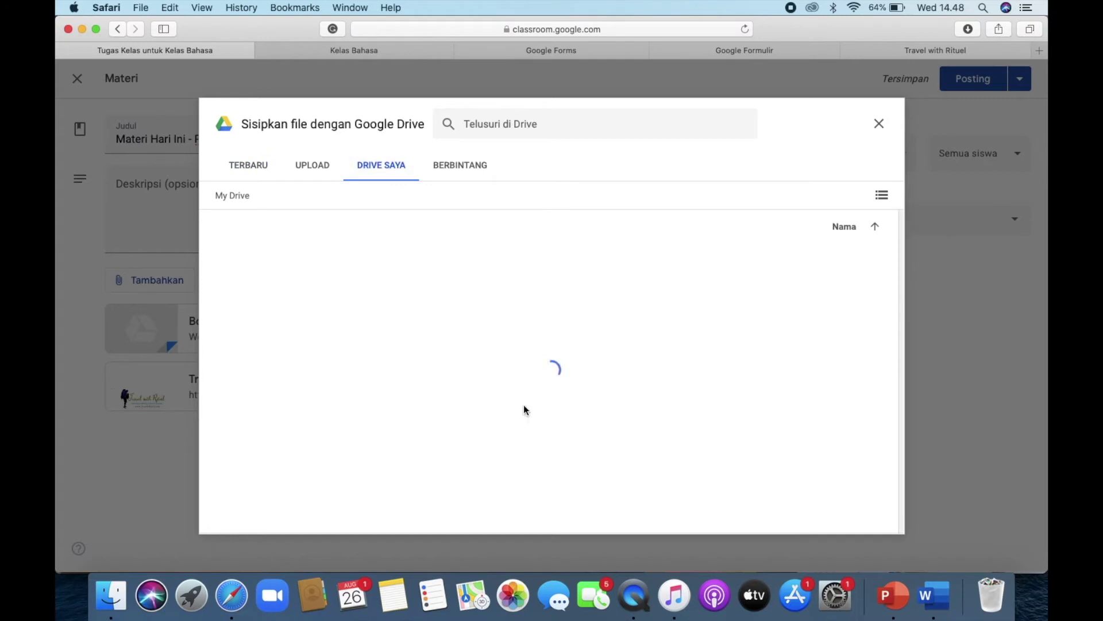
scroll(463, 402, "down", 3)
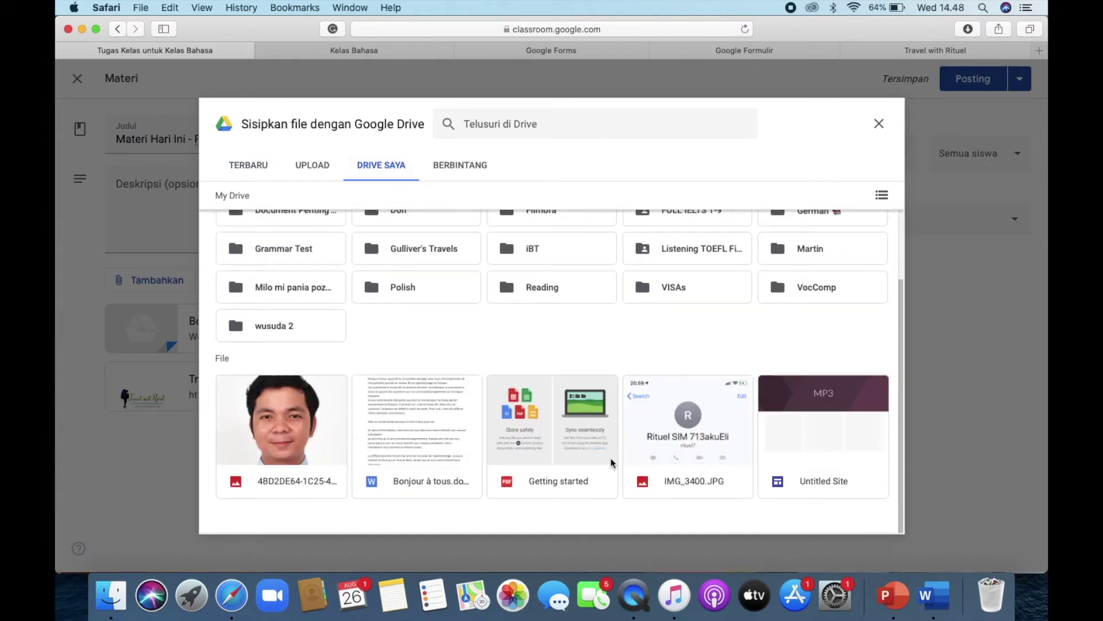
left_click(584, 437)
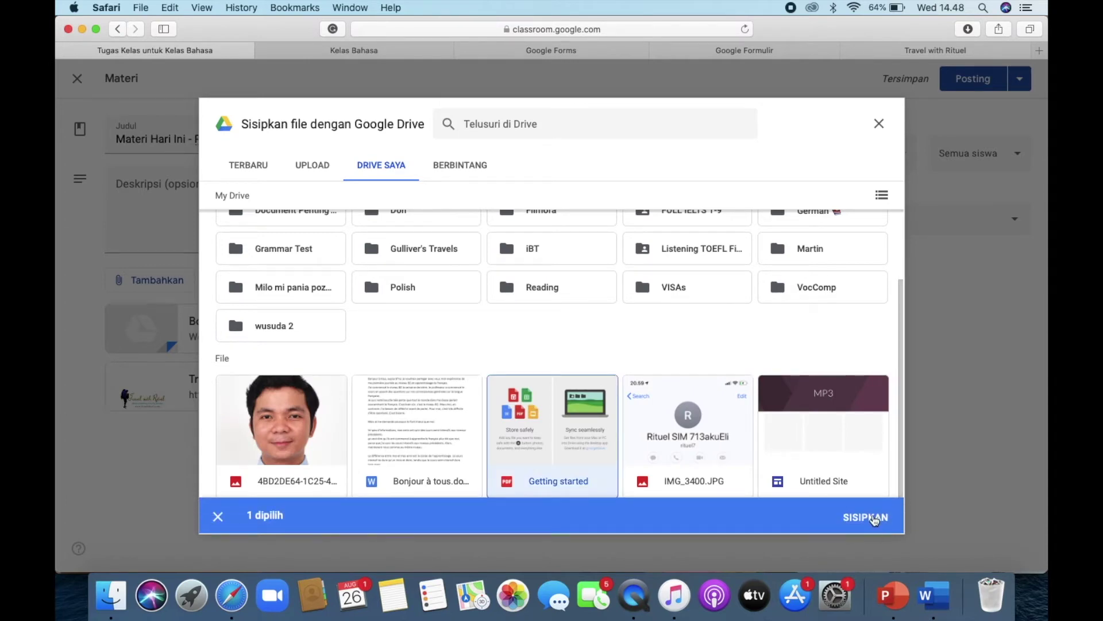
left_click(866, 516)
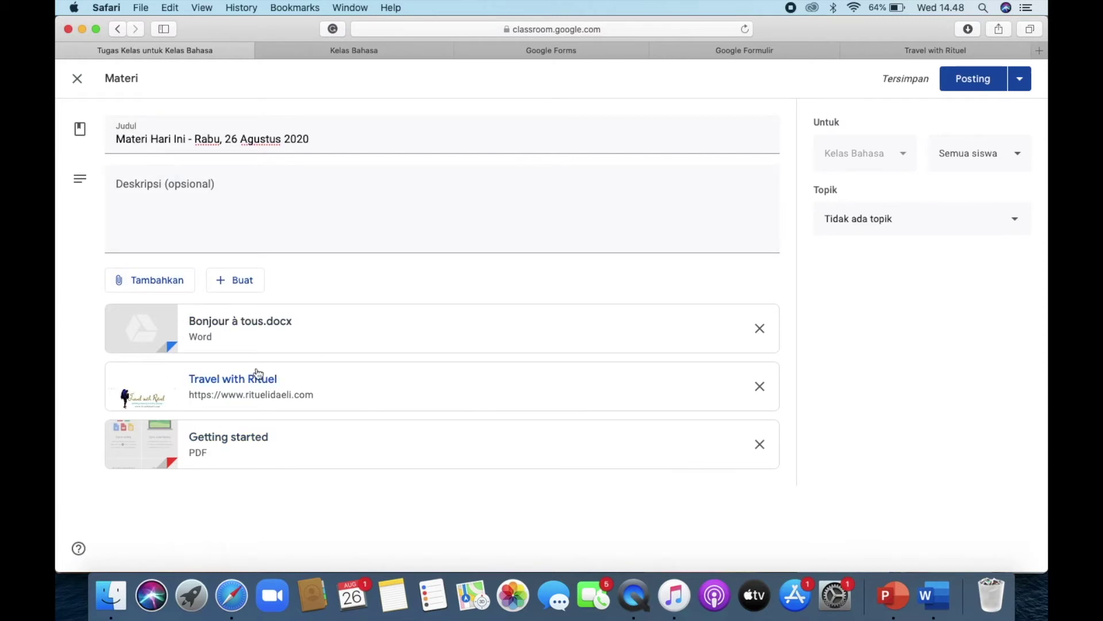
- Create a new Google Docs document as an attachment, open it and name it "Materi Hari Ini"
left_click(248, 283)
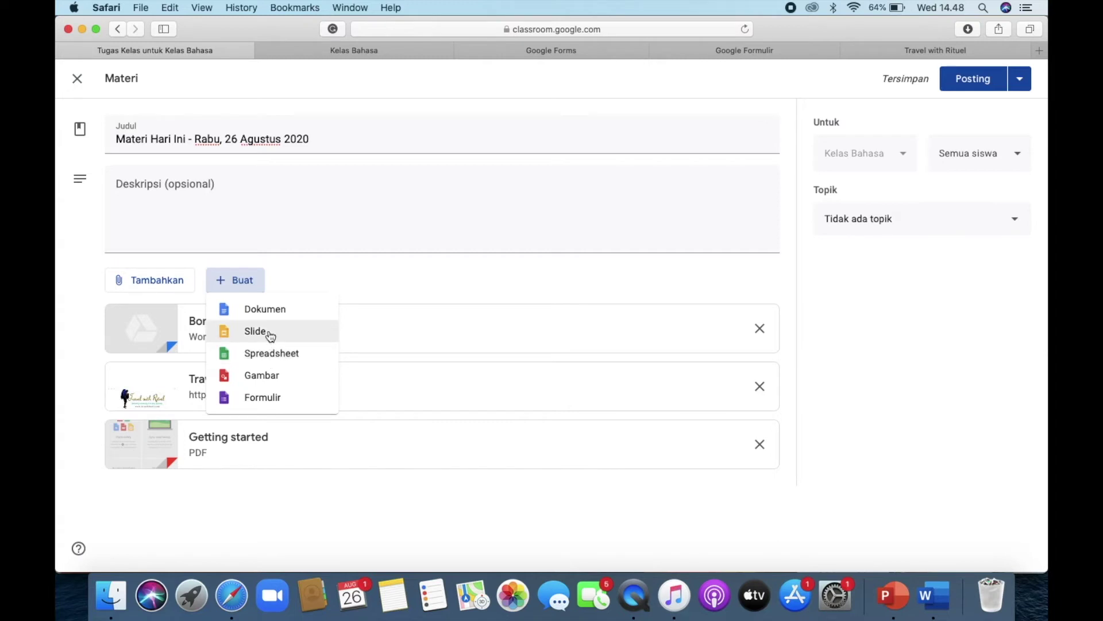
left_click(244, 313)
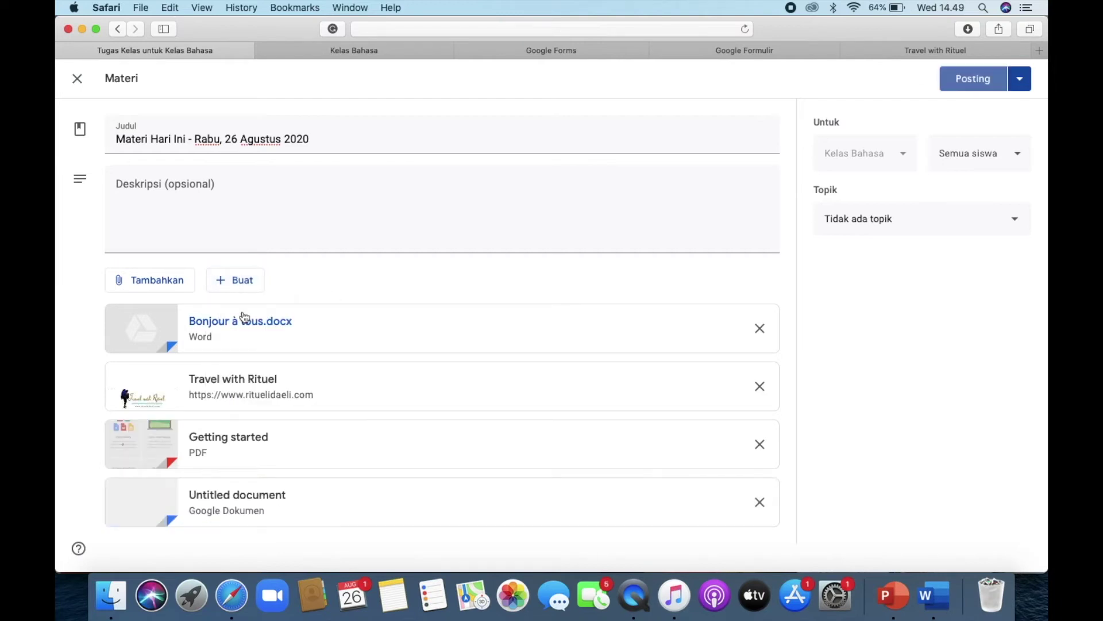
left_click(233, 502)
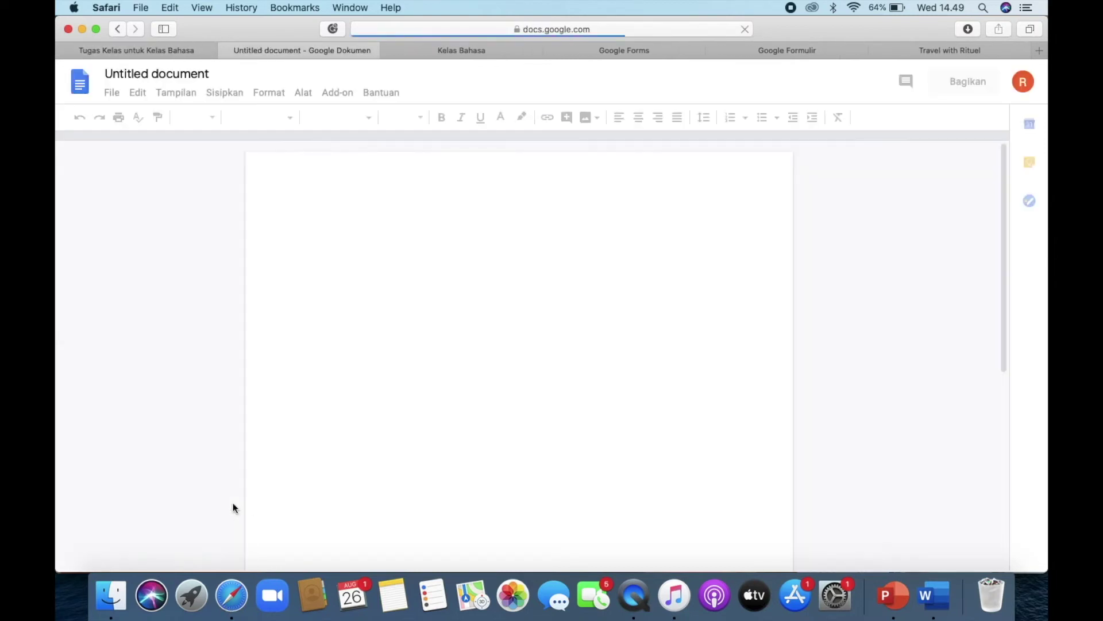
left_click(169, 77)
type("Materi Hari Ini")
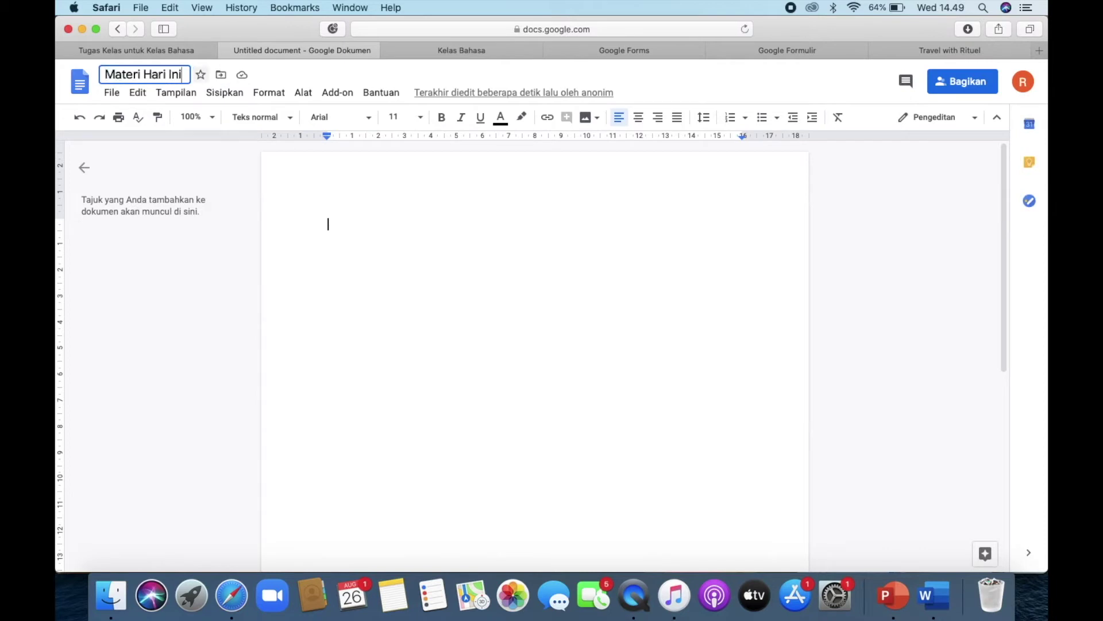
- Write "Letakan materi Anda di sini." in the document body and dismiss the document status hint
left_click(354, 232)
type("Y")
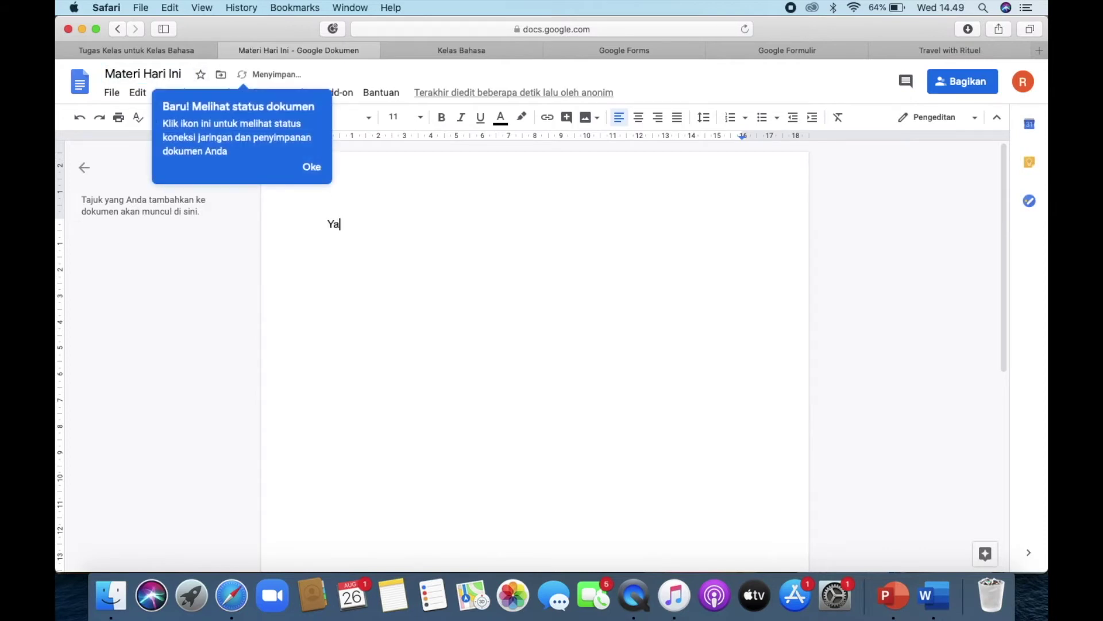
key("BackSpace")
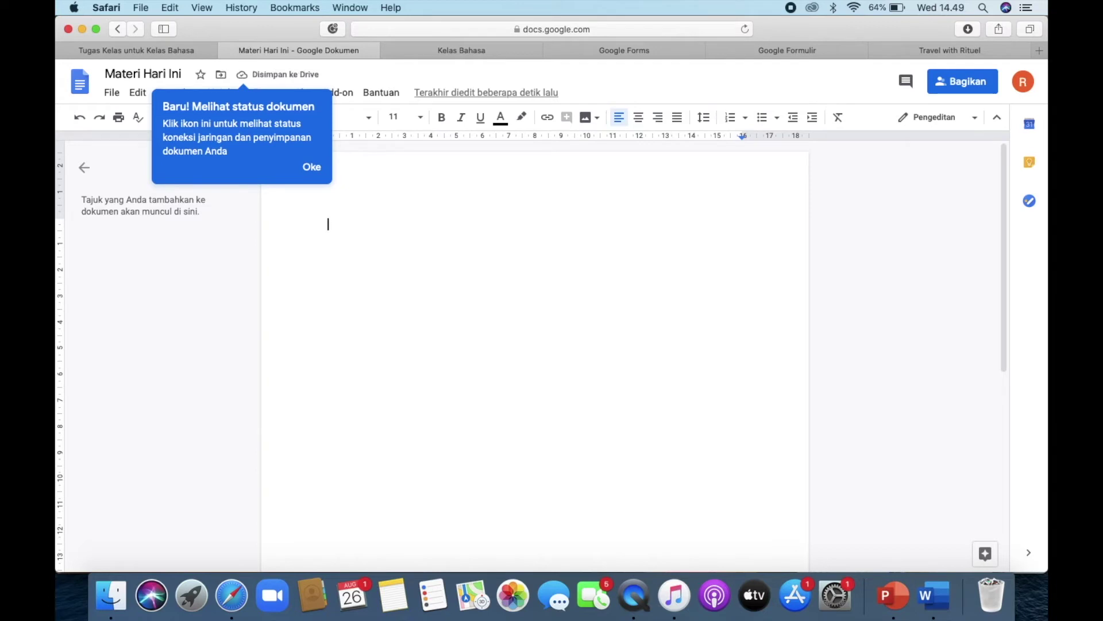
type("Letakan materi Anda di sini.")
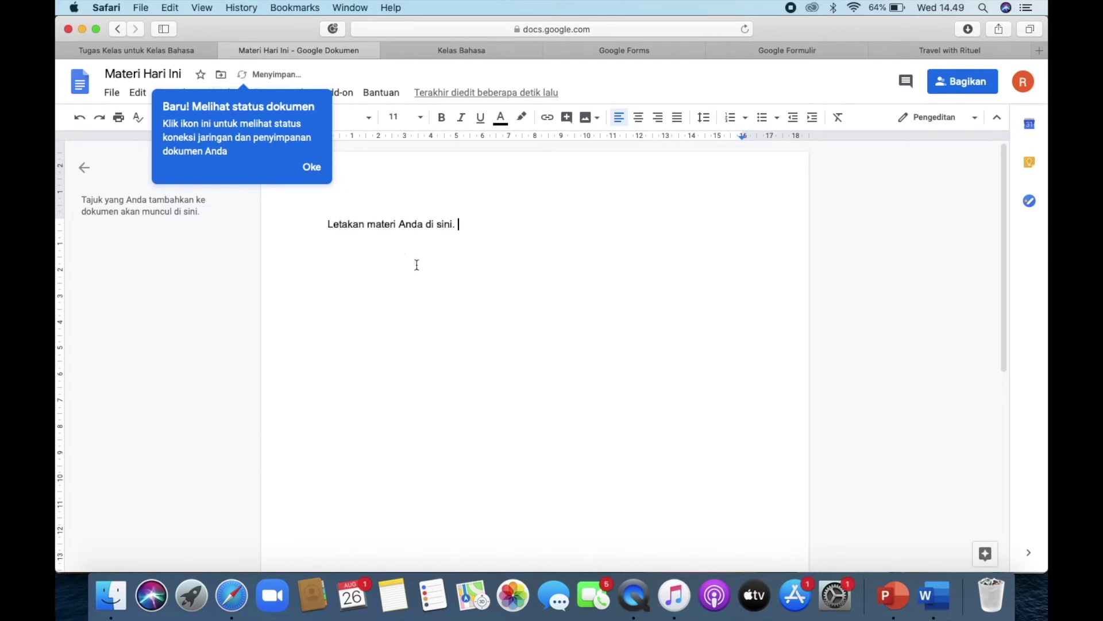
left_click(312, 168)
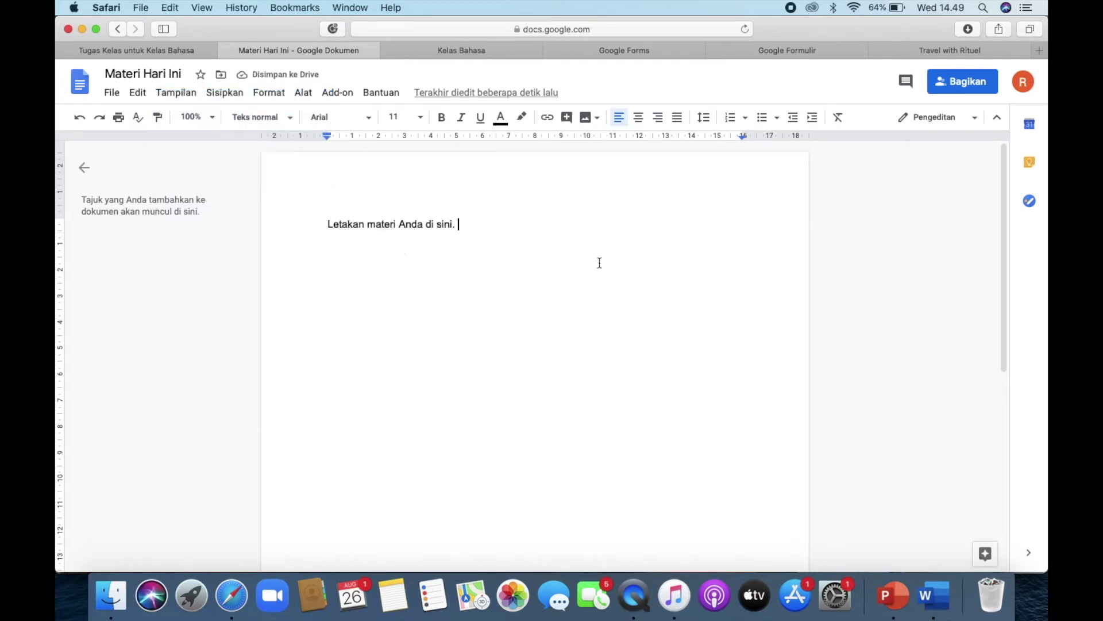
- View the document's sharing settings, close them and return to the Materi draft in Classroom
left_click(962, 84)
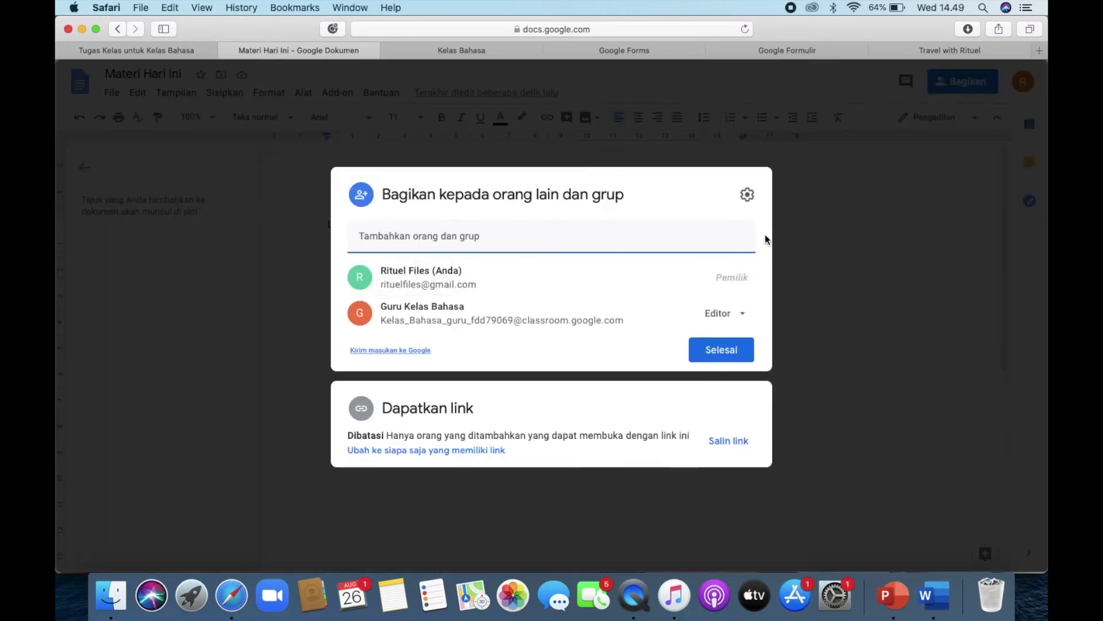
left_click(720, 352)
left_click(147, 49)
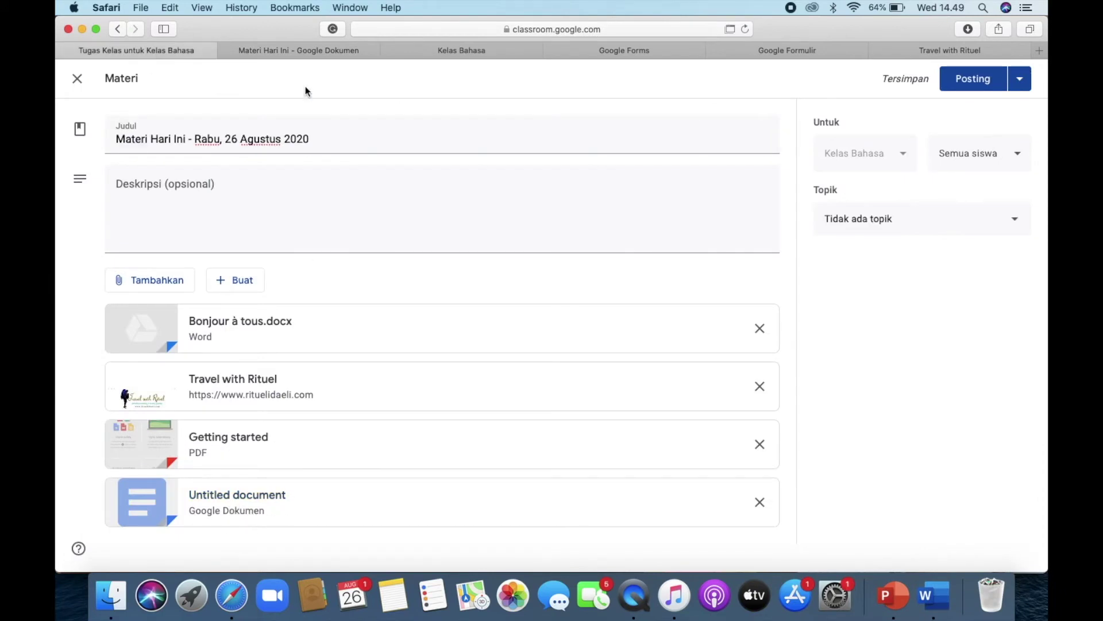
left_click(309, 49)
left_click(184, 51)
- Deselect all students as recipients of the material, and reselect them so it is assigned to Semua siswa
left_click(1016, 161)
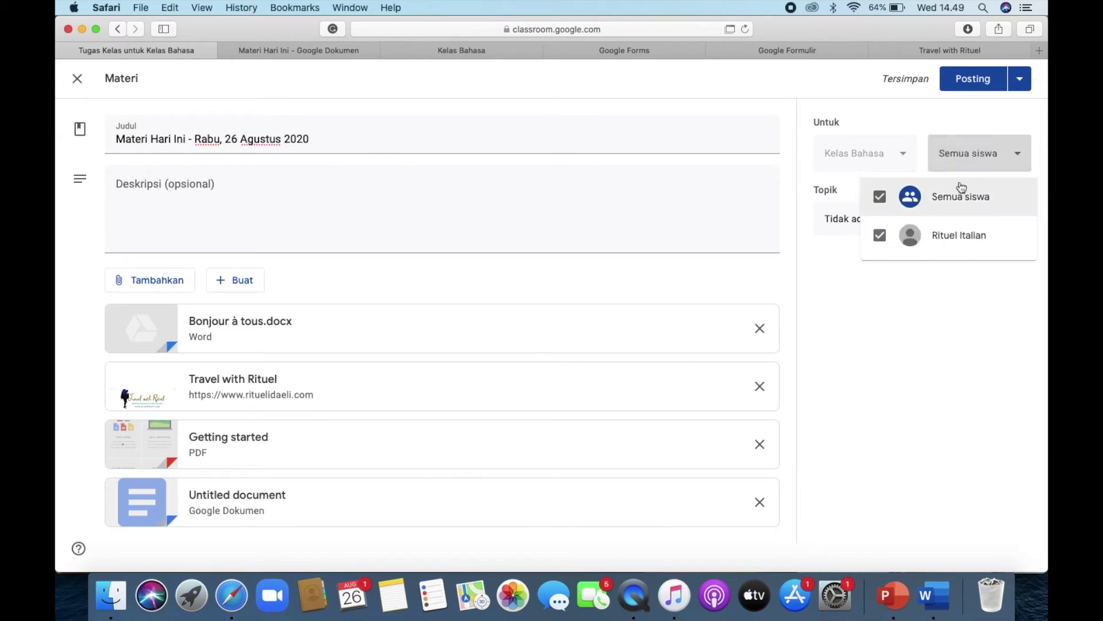
left_click(881, 198)
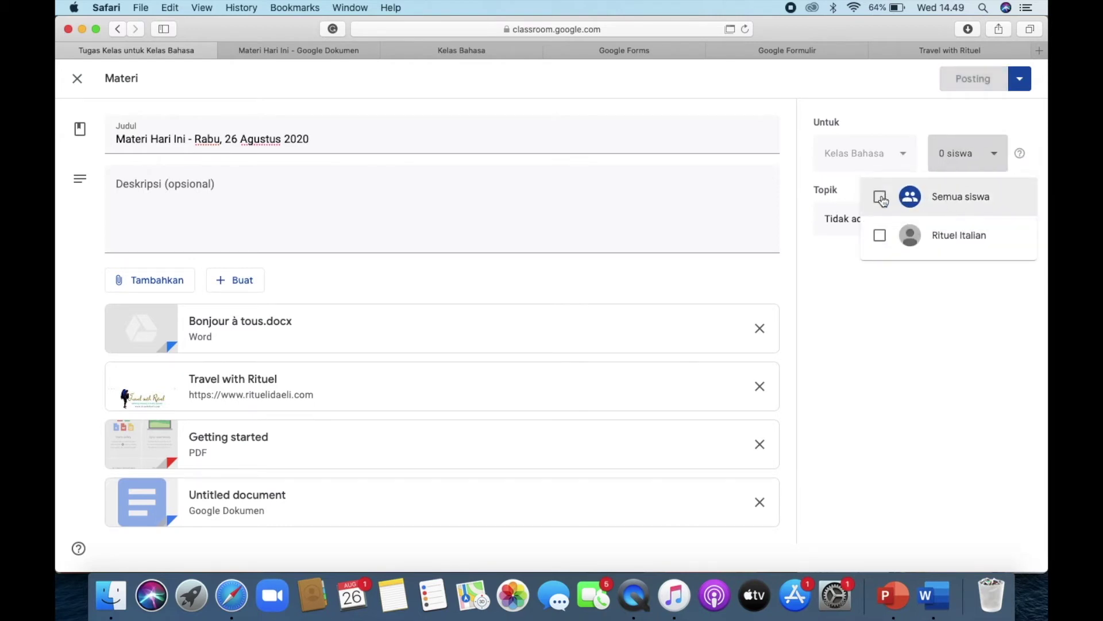
left_click(881, 237)
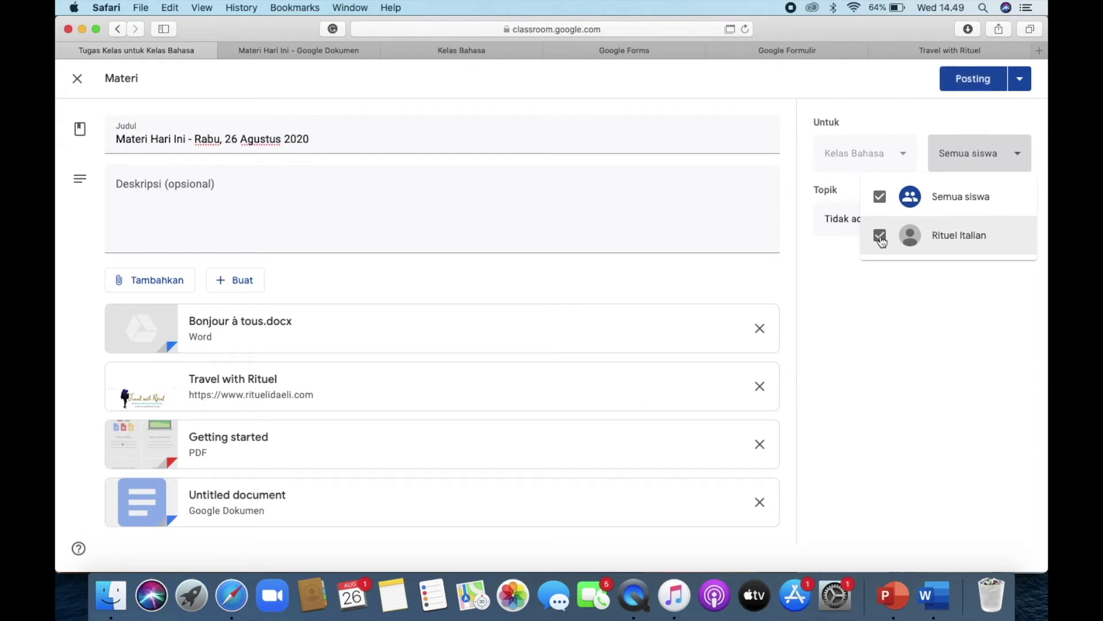
left_click(882, 197)
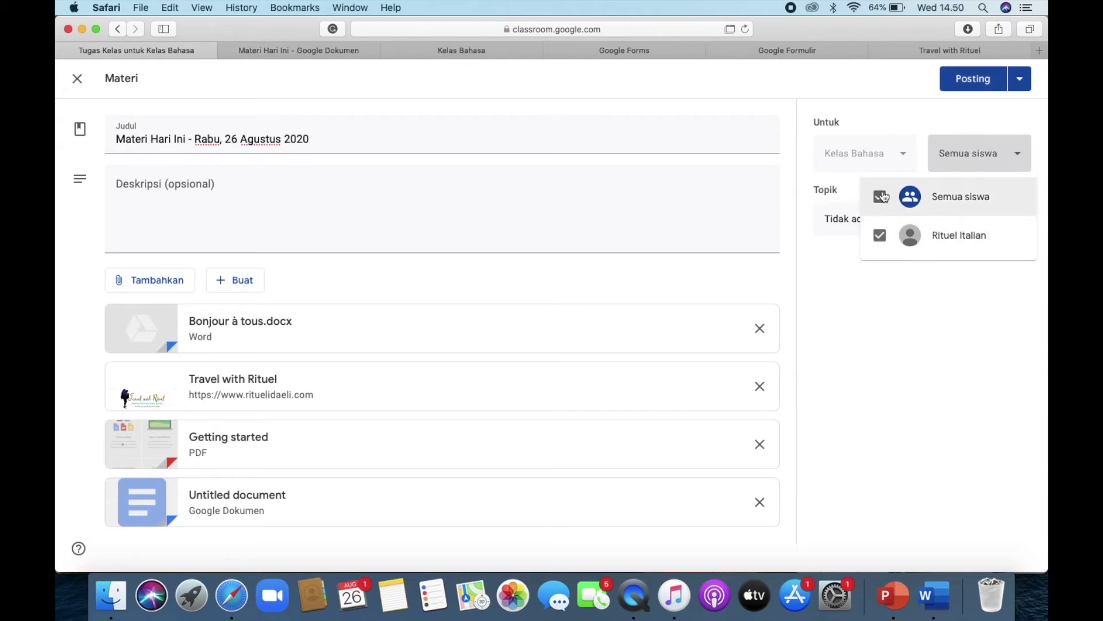
left_click(883, 196)
left_click(868, 328)
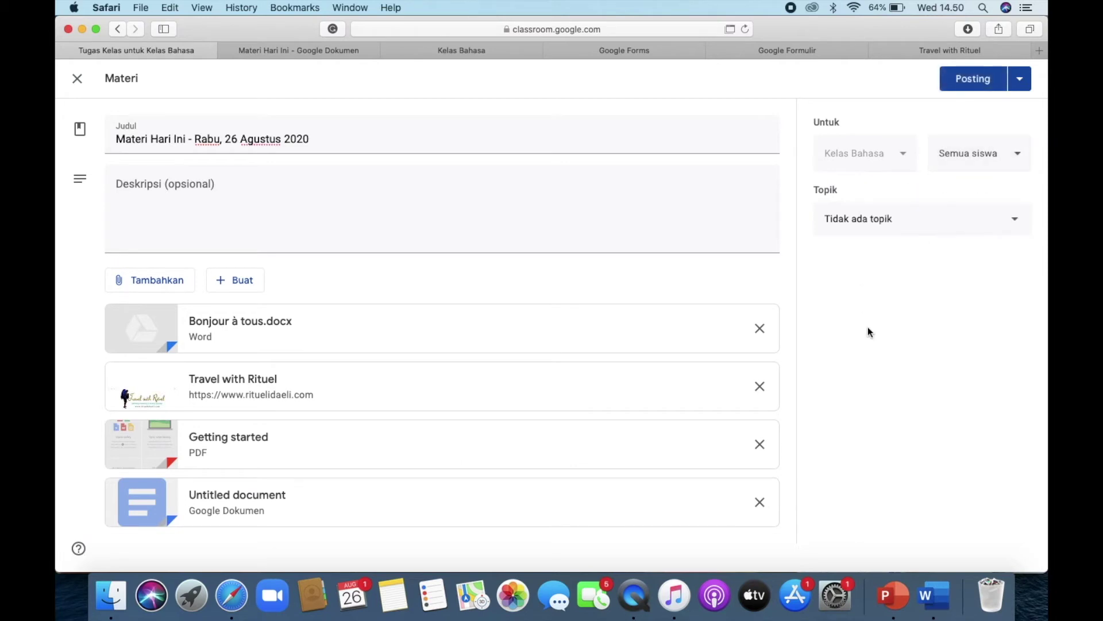
- Assign the material to the topic Pertemuan Ke-1
left_click(895, 225)
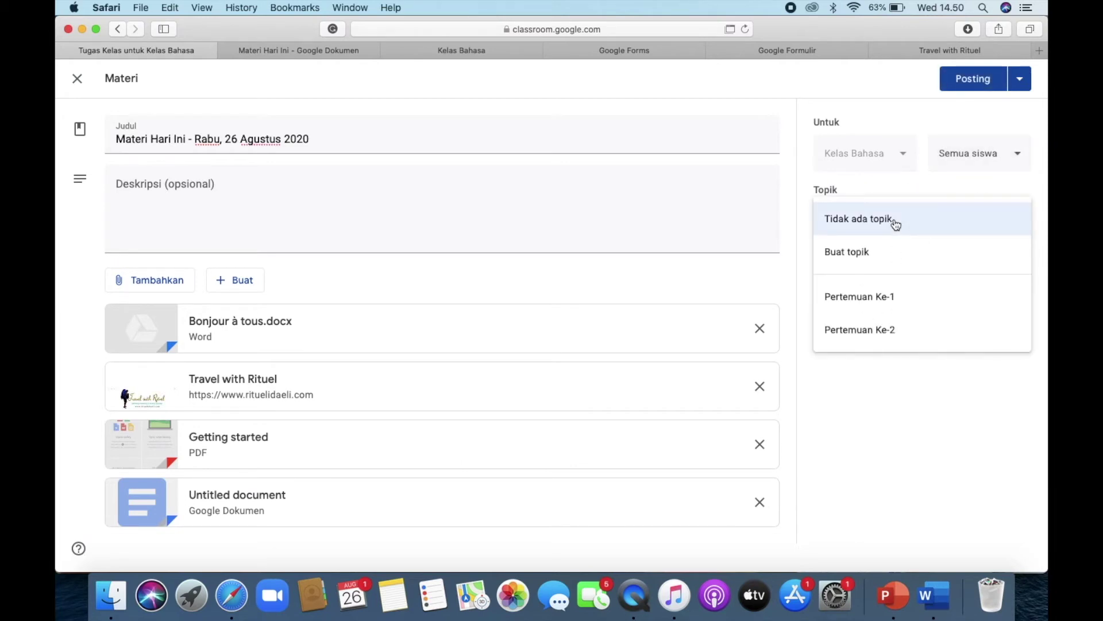
left_click(885, 298)
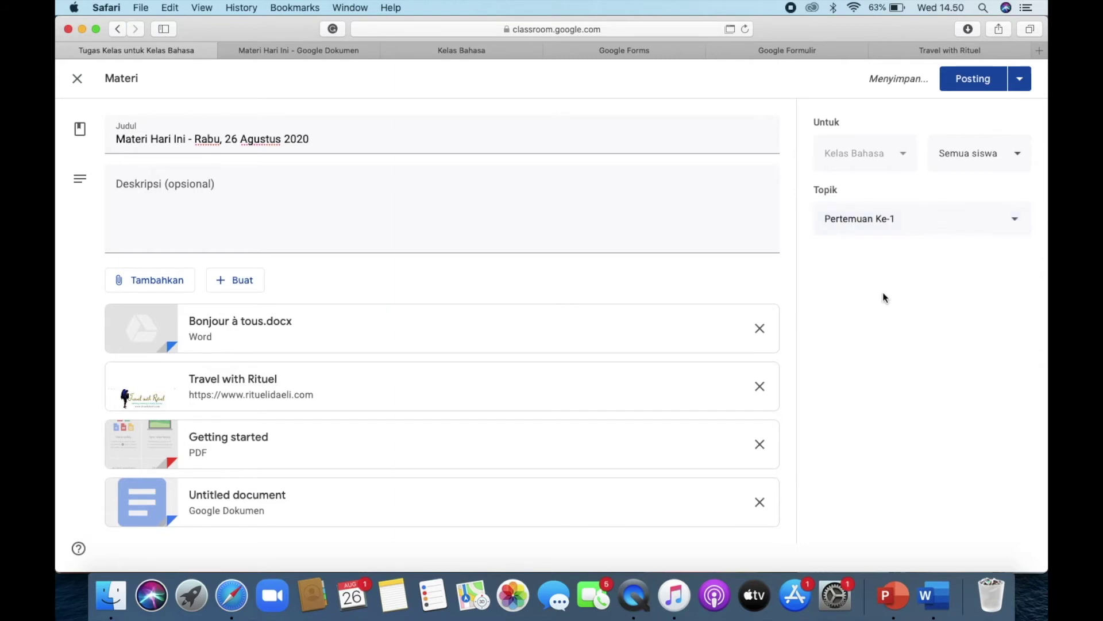
- View the material's scheduling settings, cancel them without scheduling, and review the other posting options
left_click(1028, 82)
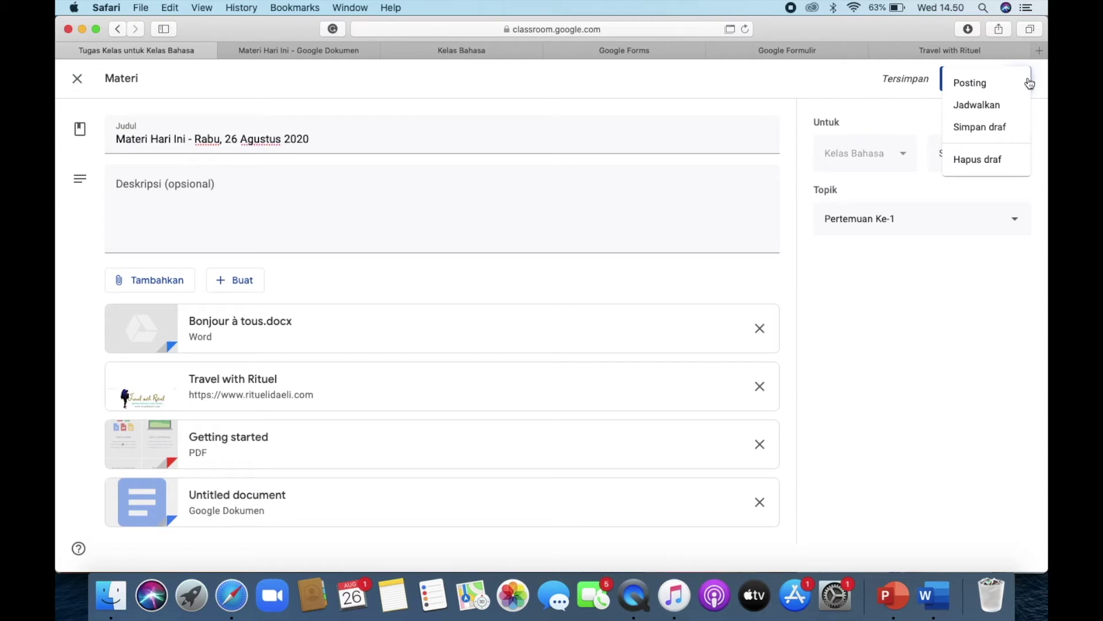
left_click(972, 107)
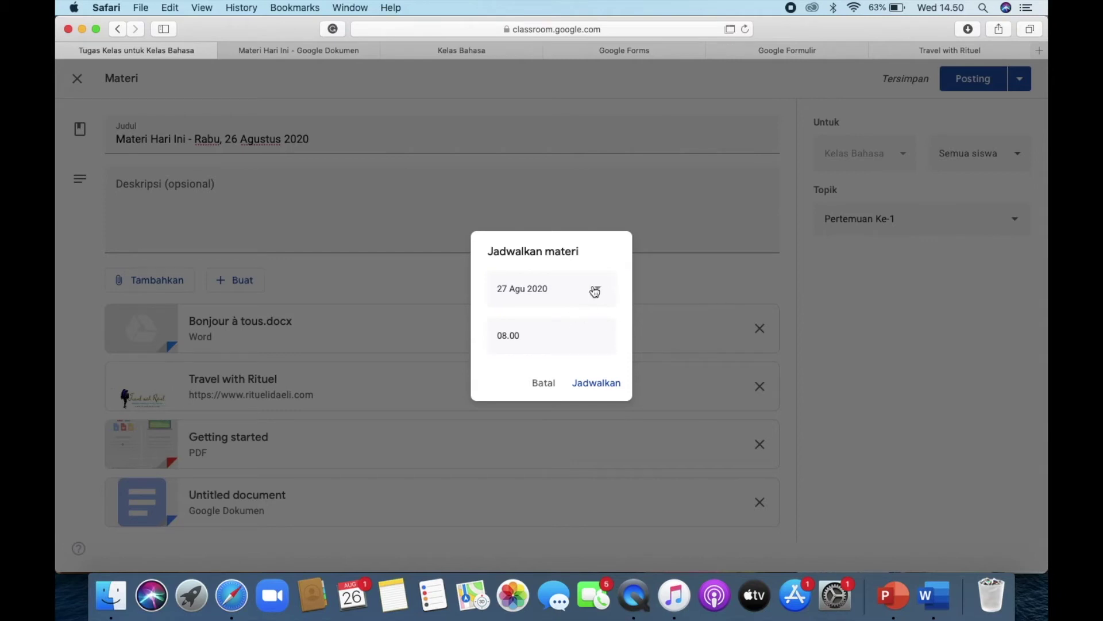
left_click(543, 384)
left_click(1027, 89)
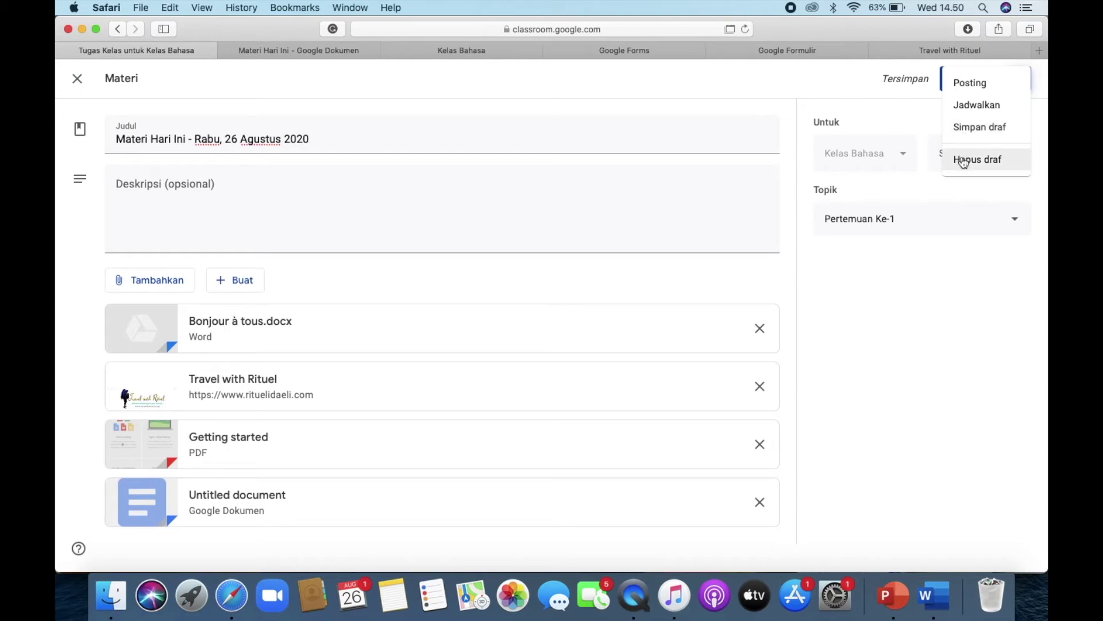
left_click(855, 77)
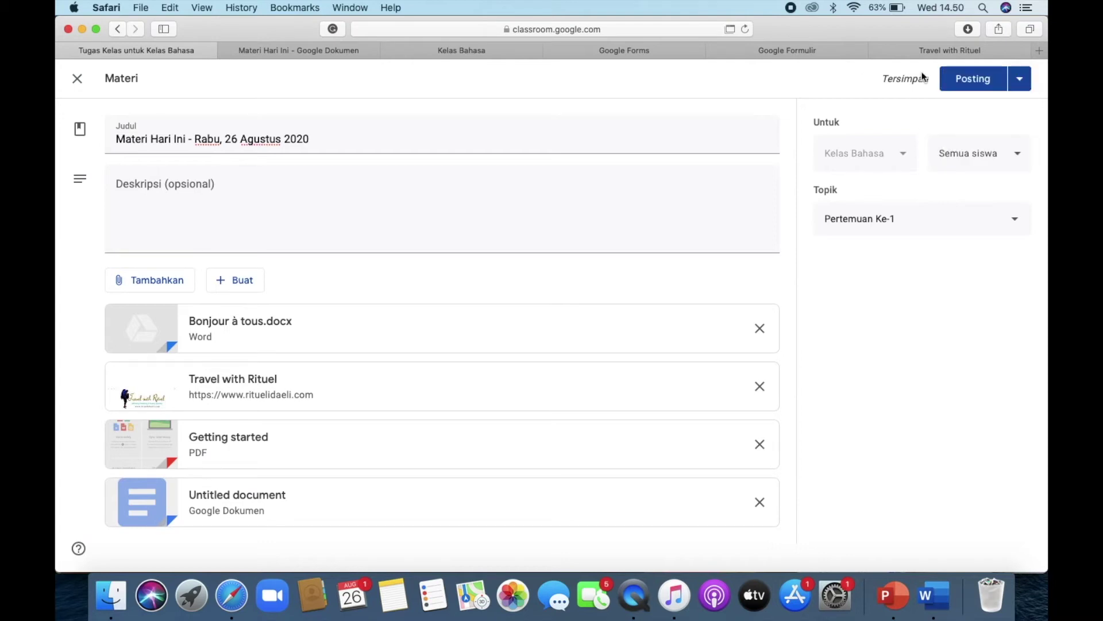
- Post the material to the class and expand its entry under Pertemuan Ke-1 to view the attachments
left_click(966, 83)
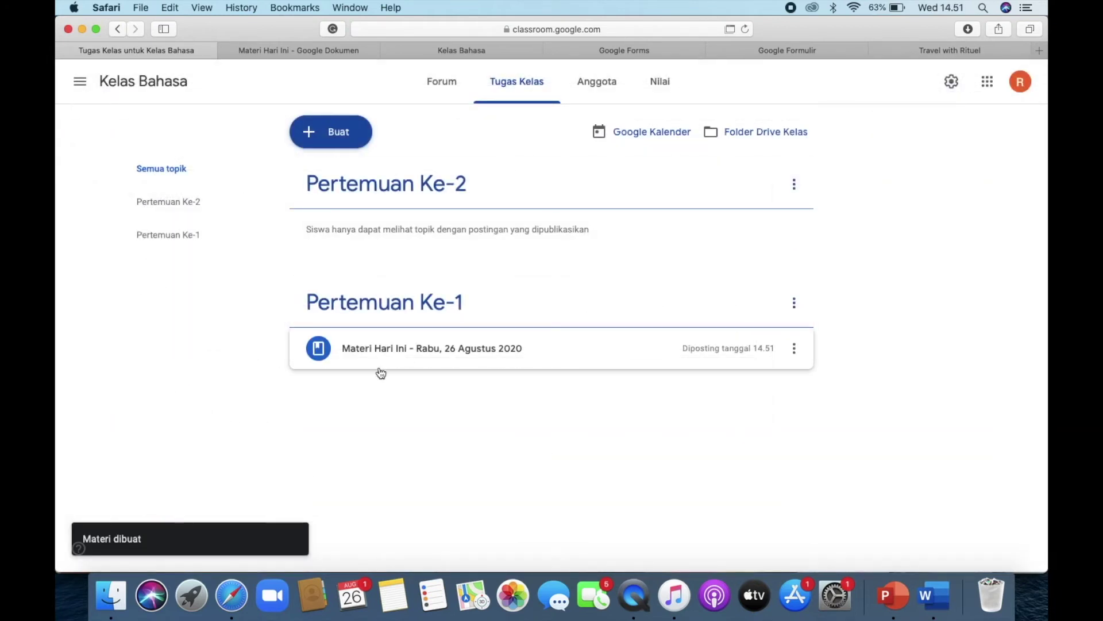
left_click(440, 357)
scroll(439, 422, "down", 1)
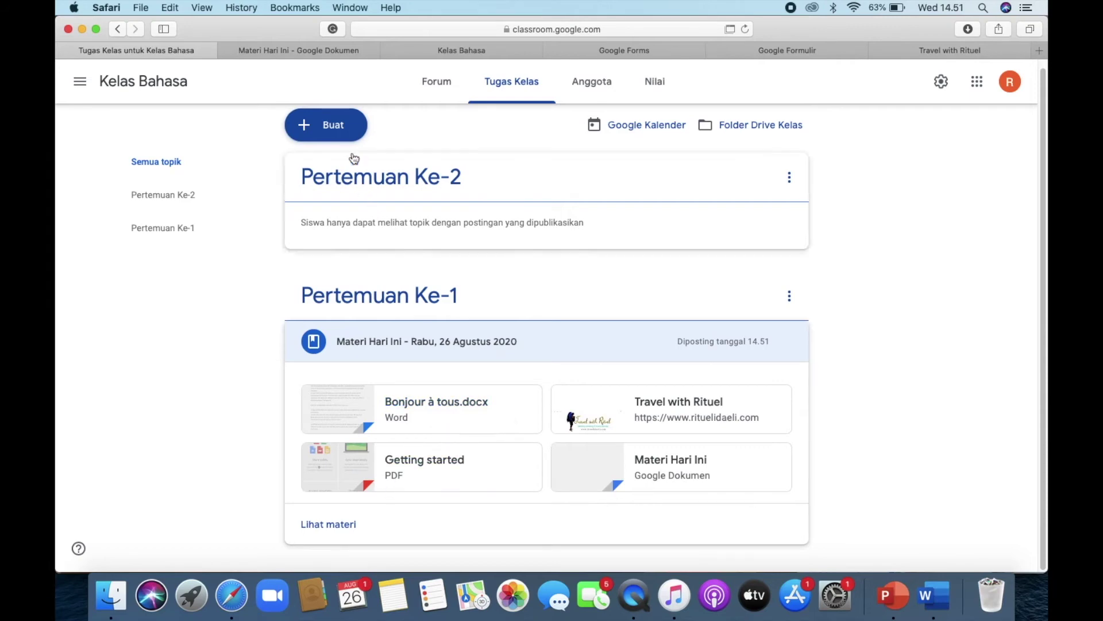
- Create a new Pertanyaan post with the question "Apa yang Anda pelajari minggu lalu."
left_click(343, 134)
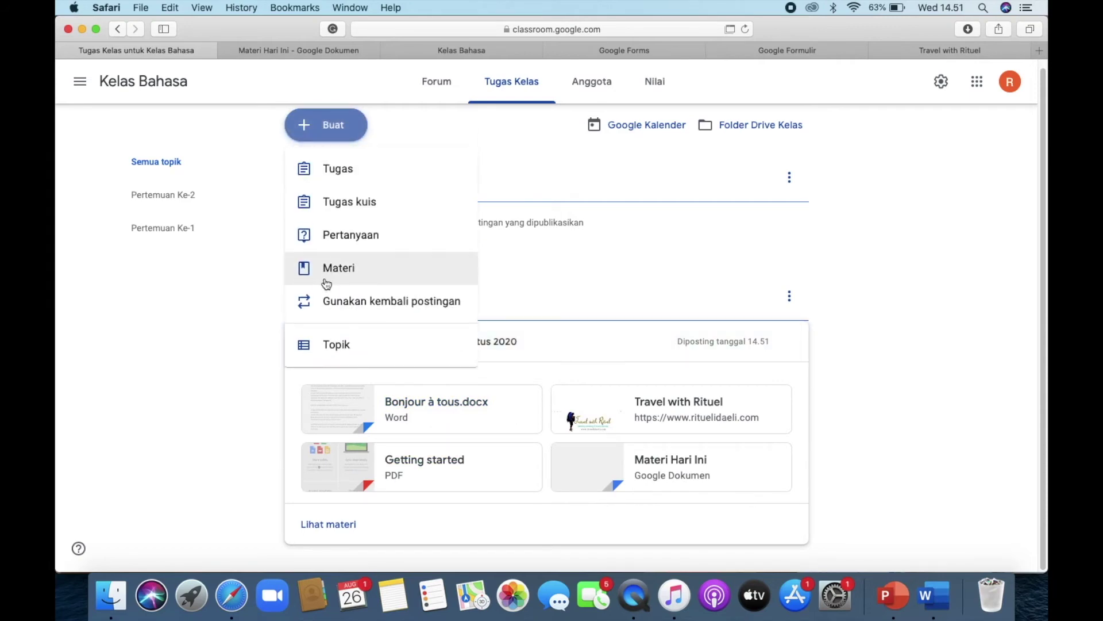
left_click(373, 232)
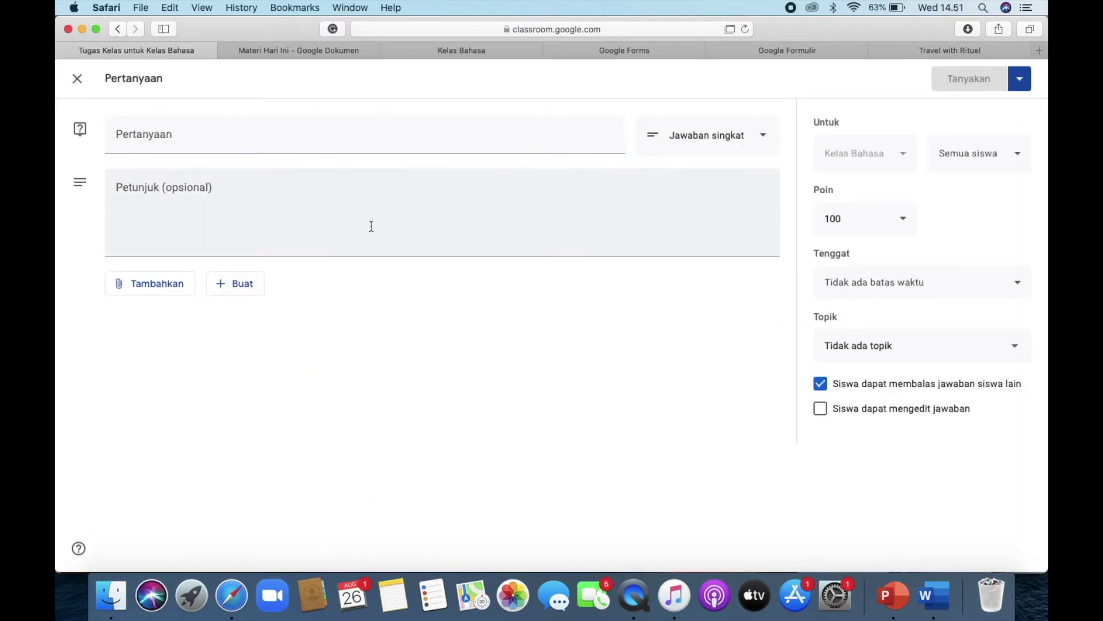
left_click(339, 128)
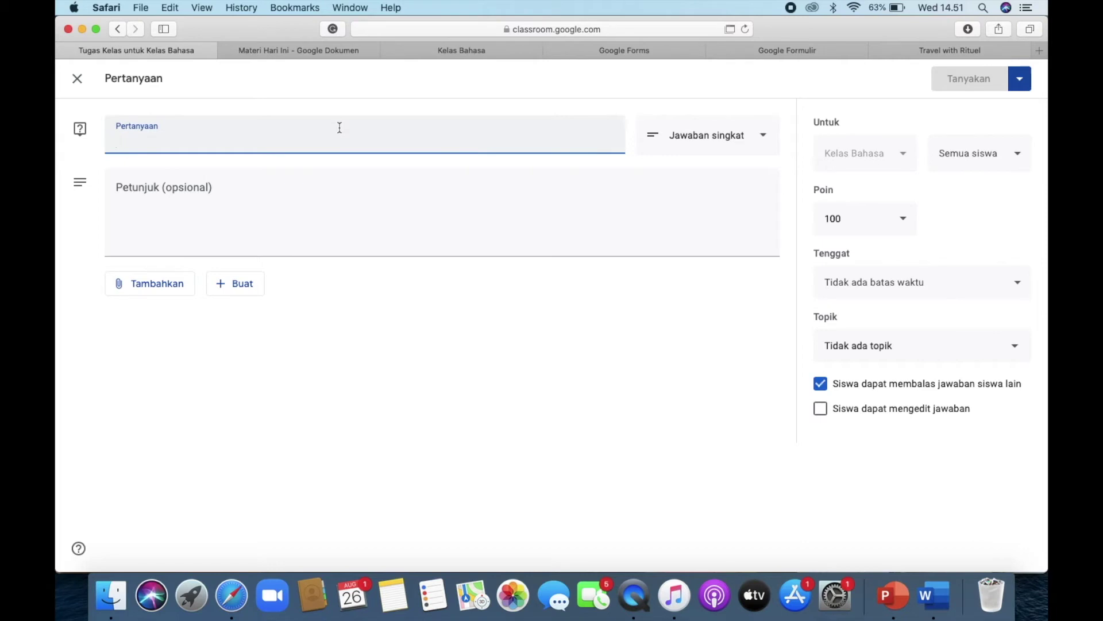
type("Ap")
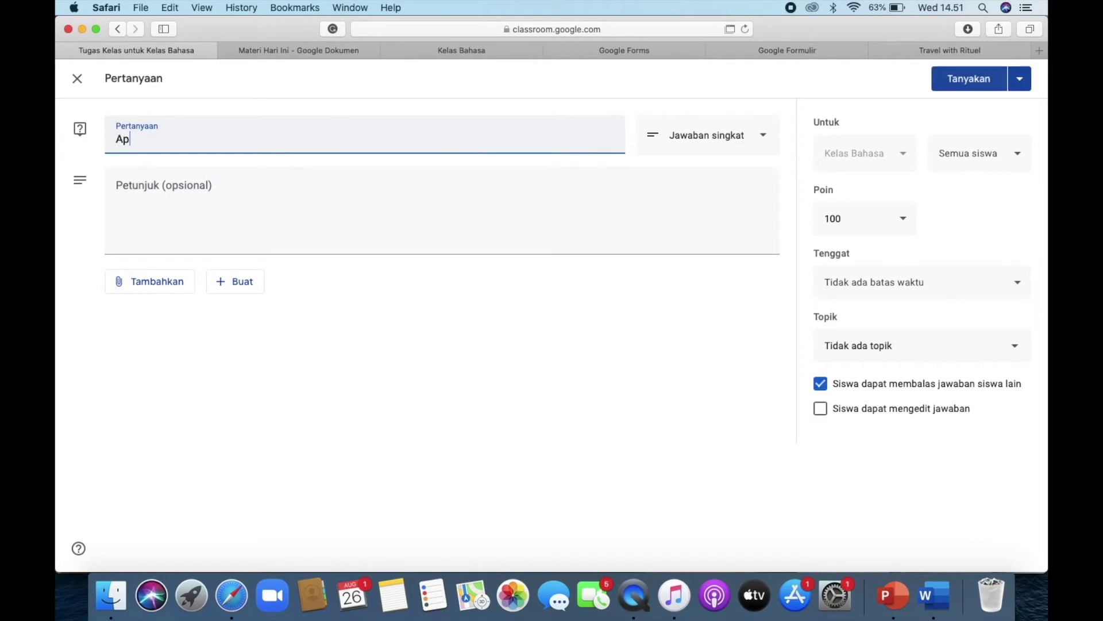
type("a yang Anda pelajari minggu lalu.")
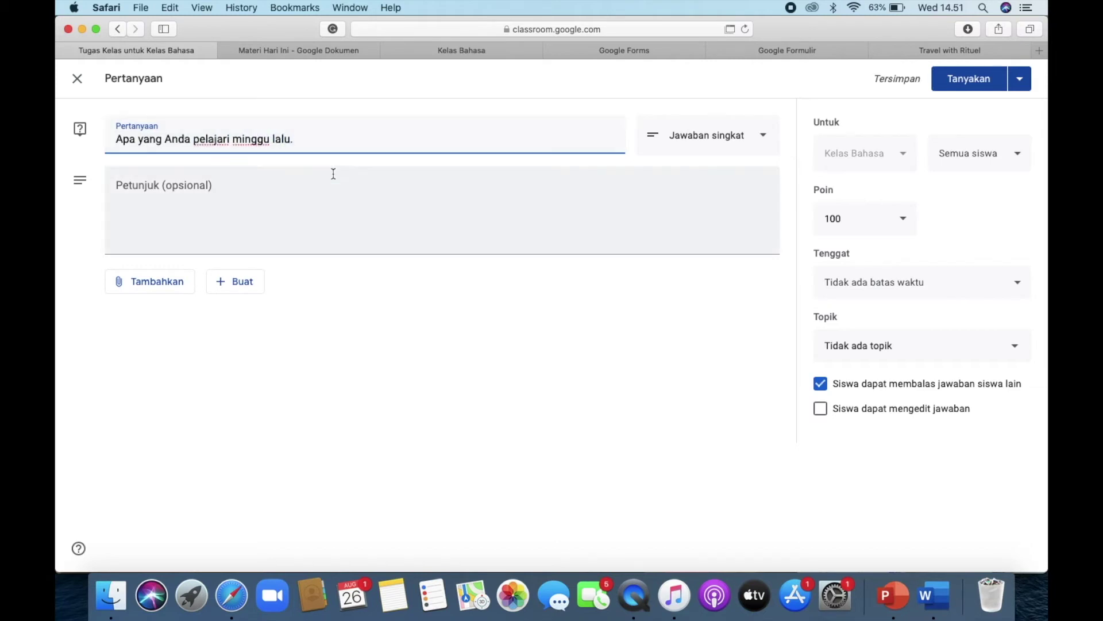
left_click(298, 195)
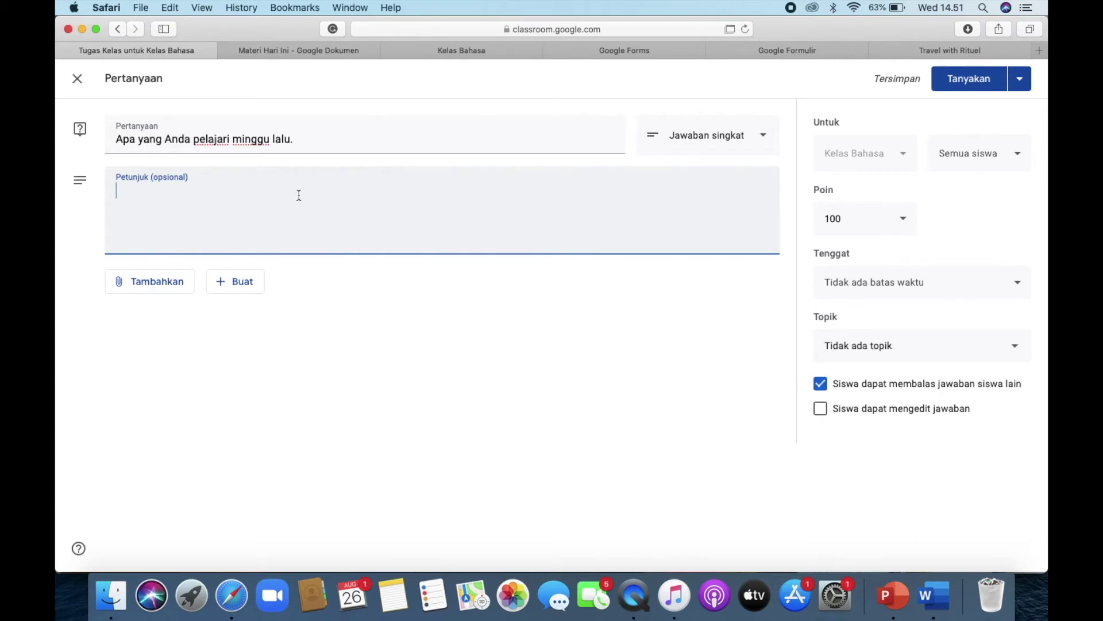
- Compare the short-answer and multiple-choice question types and set the question to Pilihan ganda
left_click(756, 142)
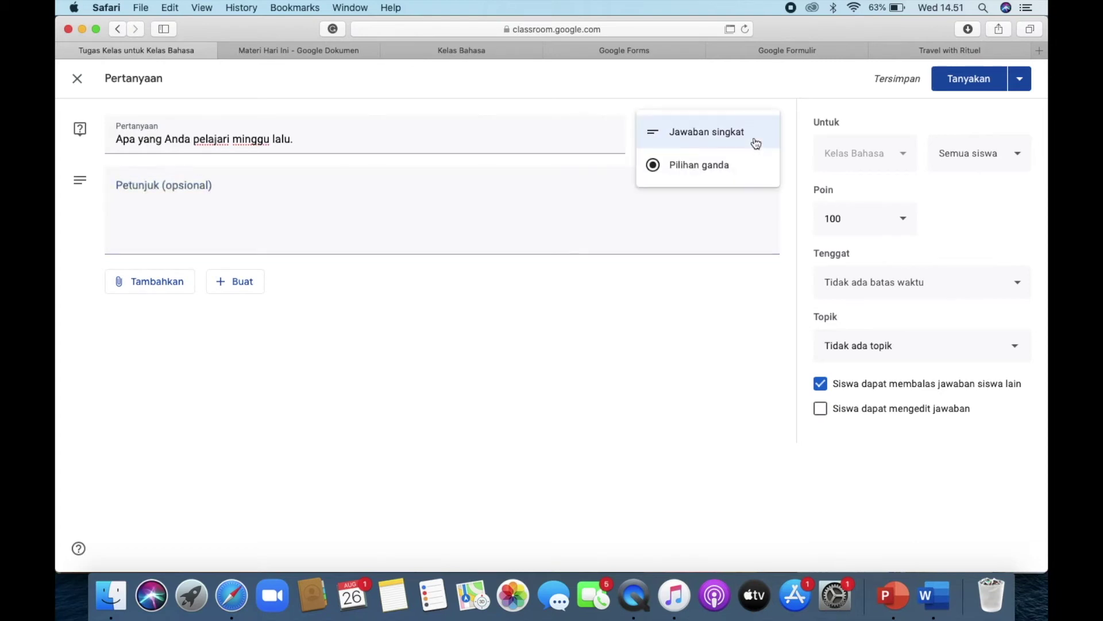
left_click(696, 166)
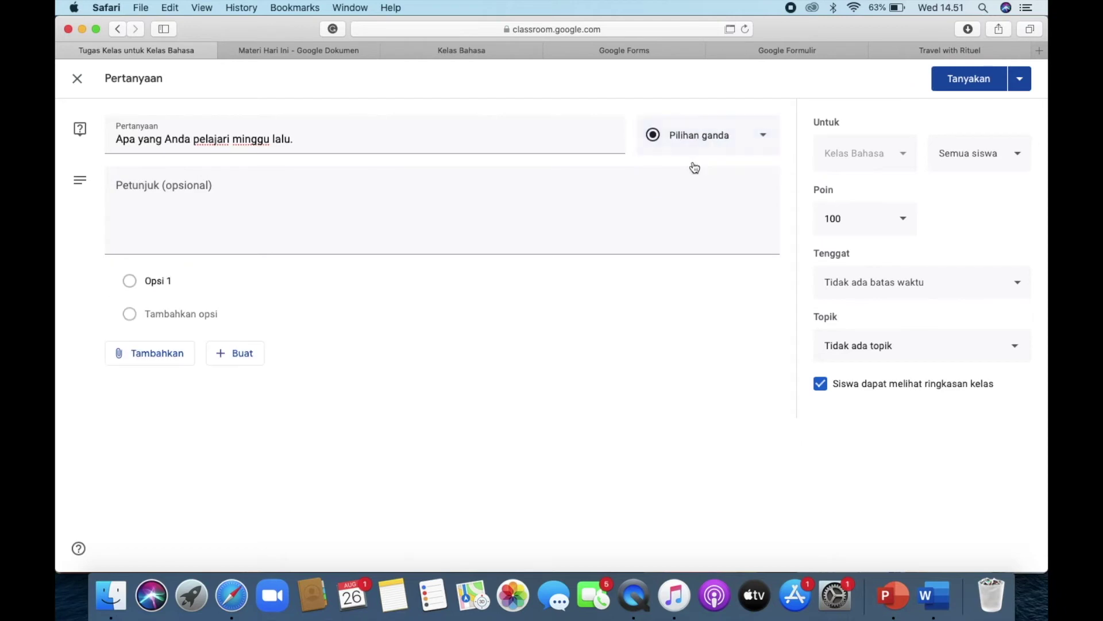
left_click(725, 136)
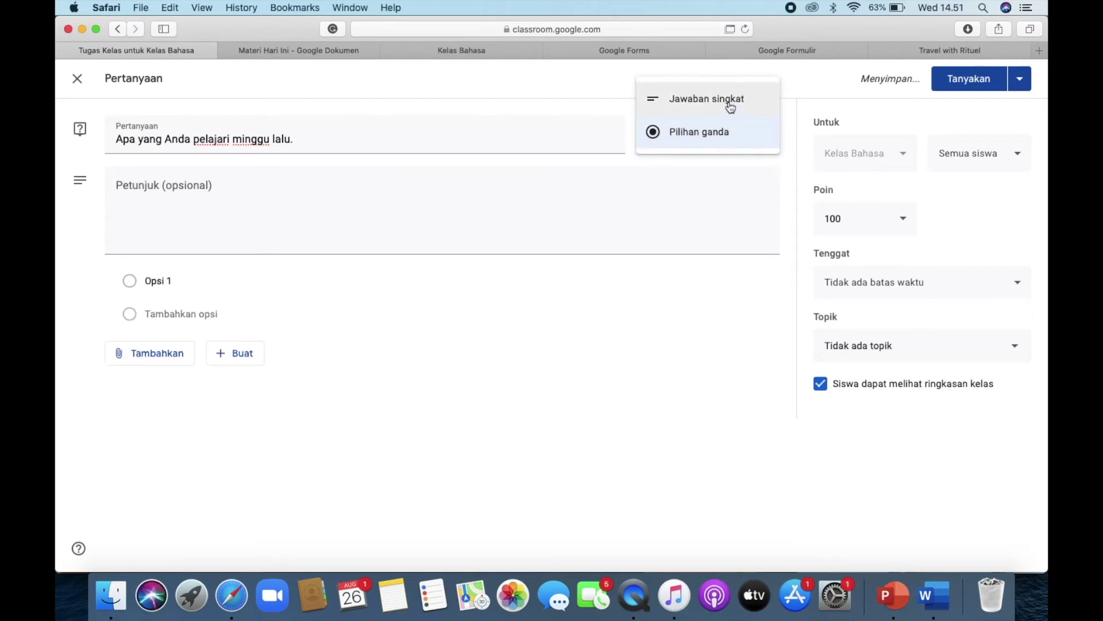
left_click(730, 106)
left_click(714, 136)
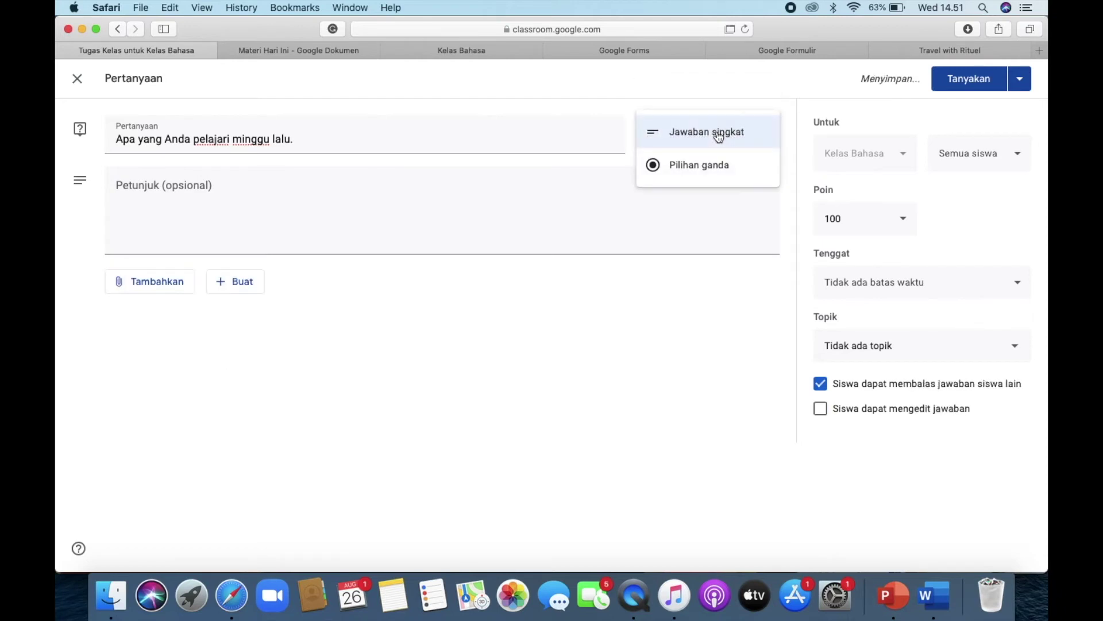
left_click(695, 167)
- Enter "A. Menulis" and "B. Membaca" as the two answer options of the question
left_click(168, 283)
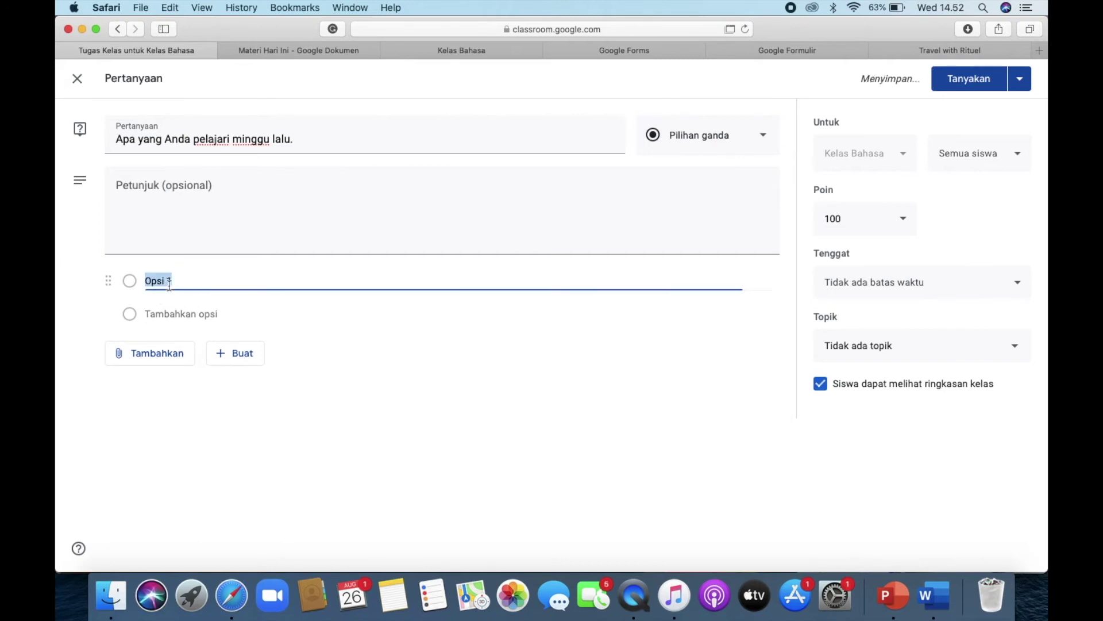
type("A. Menui")
key("BackSpace")
type("lis")
left_click(175, 311)
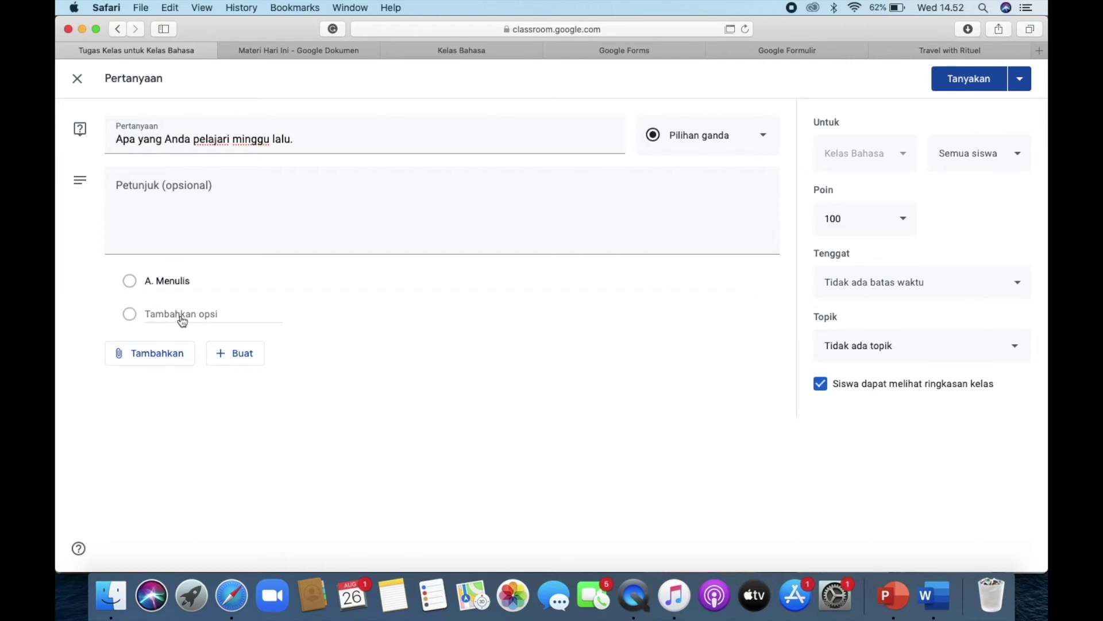
left_click(178, 314)
type("B. Memb")
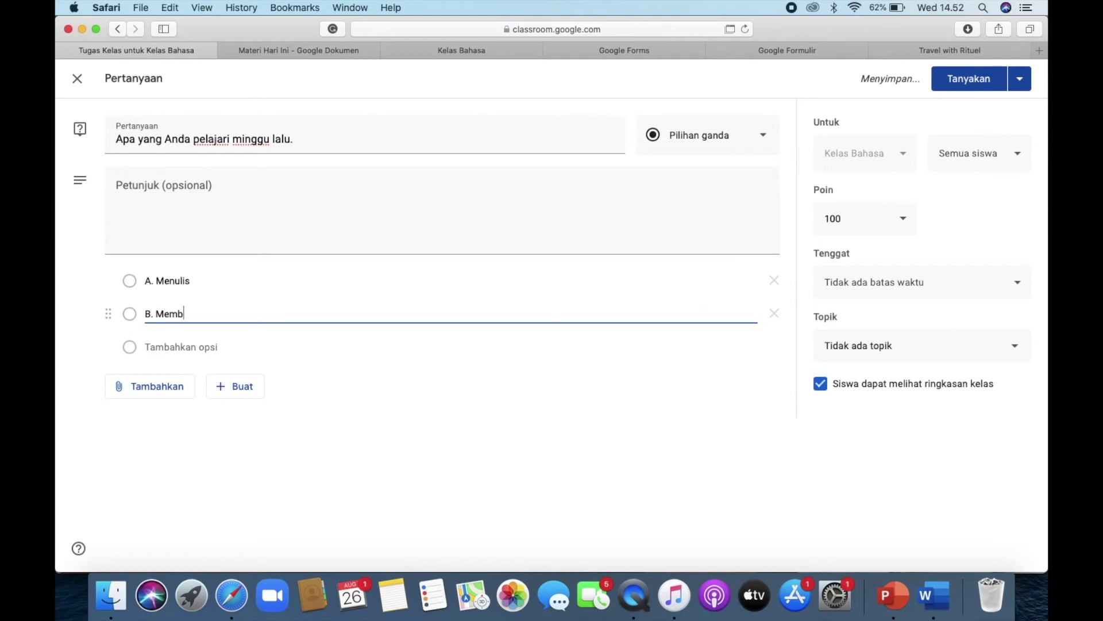
type("aca")
left_click(544, 361)
- Check the question's points setting and its list of student recipients without changing them
left_click(901, 223)
left_click(953, 216)
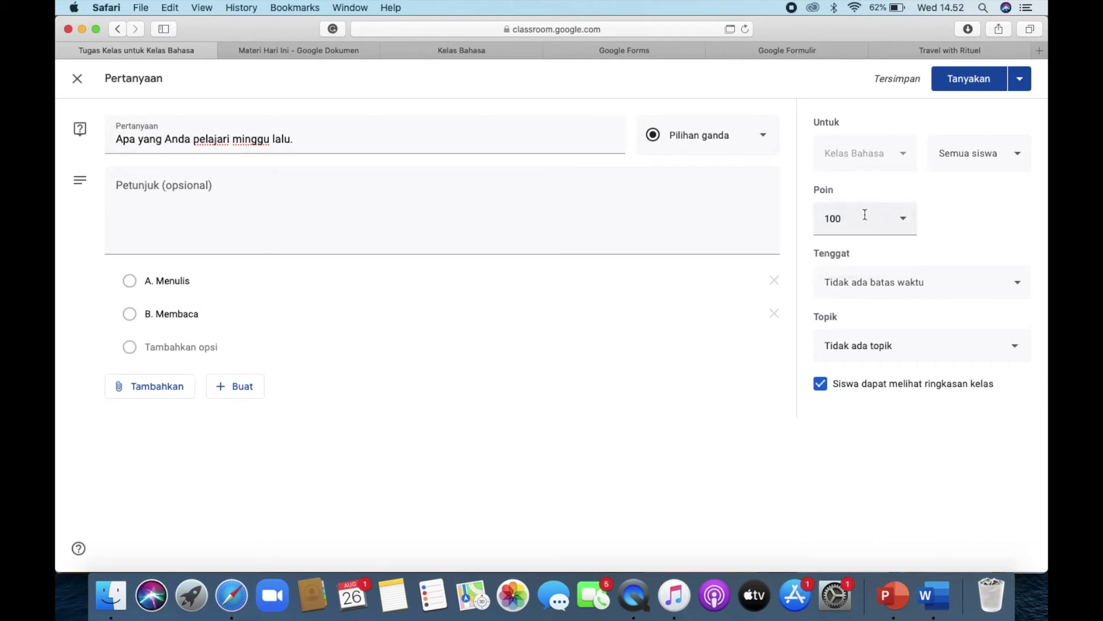
left_click(996, 167)
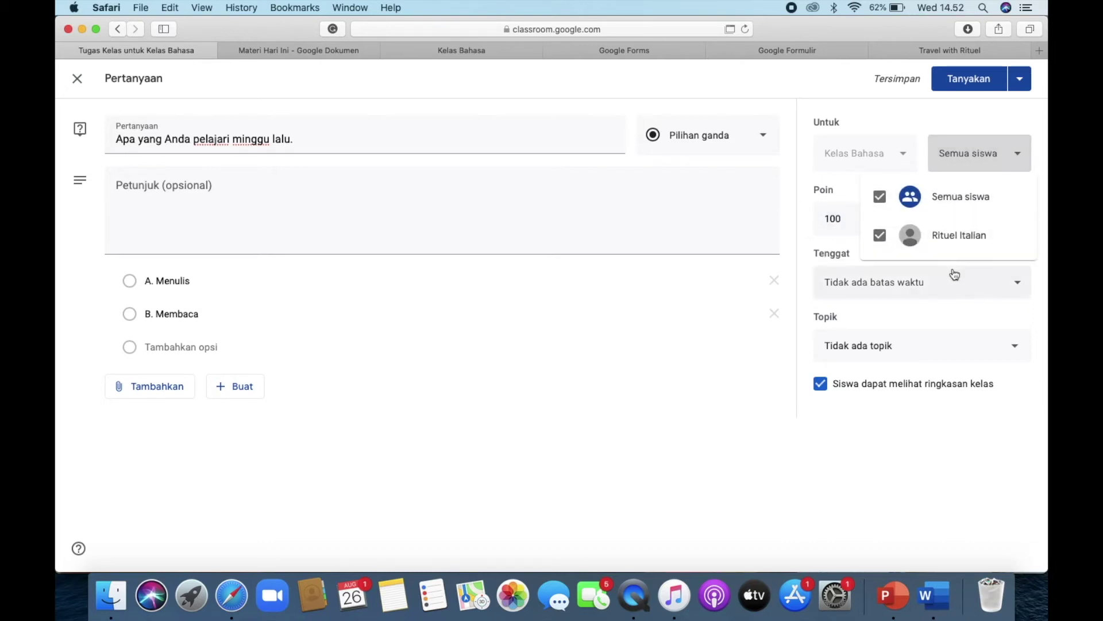
left_click(891, 485)
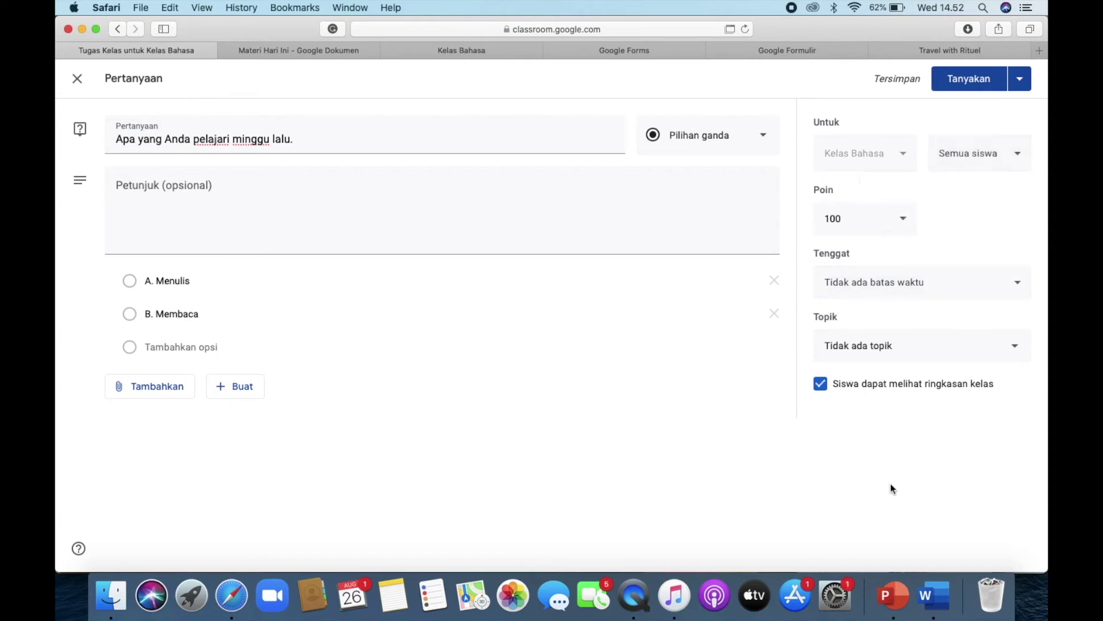
- Set the question's due date to 31 Agu 2020 at 23.59
left_click(985, 286)
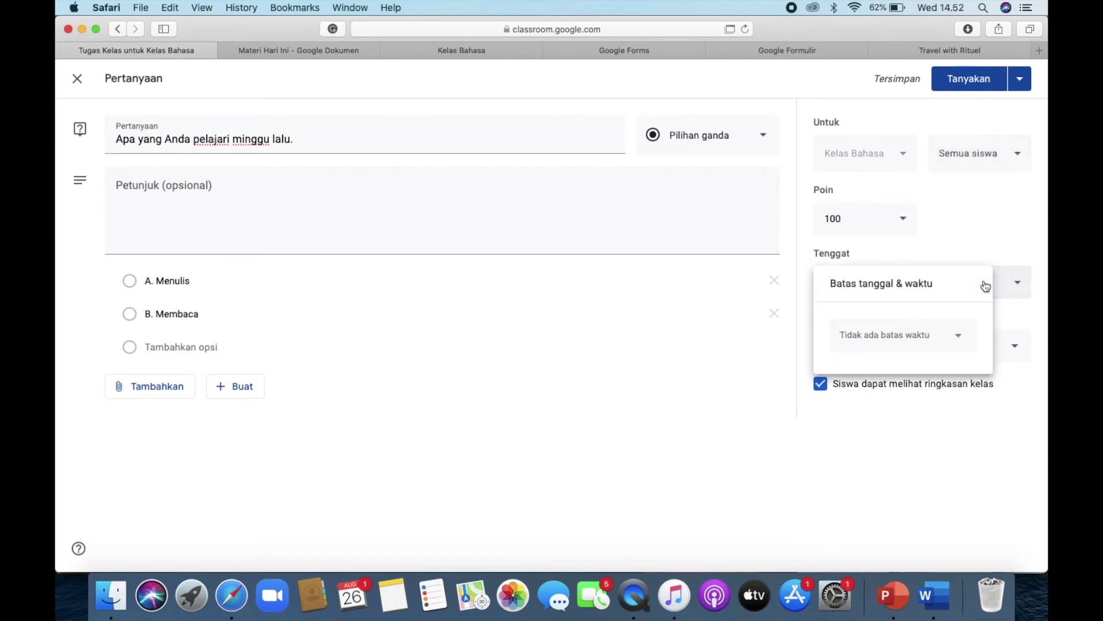
left_click(954, 342)
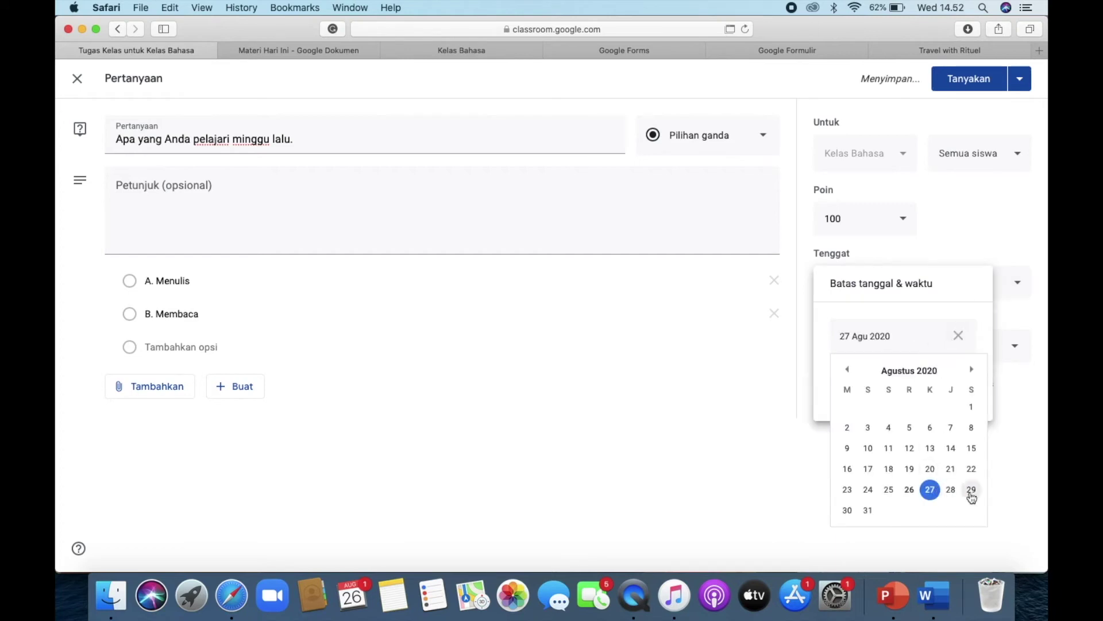
left_click(868, 511)
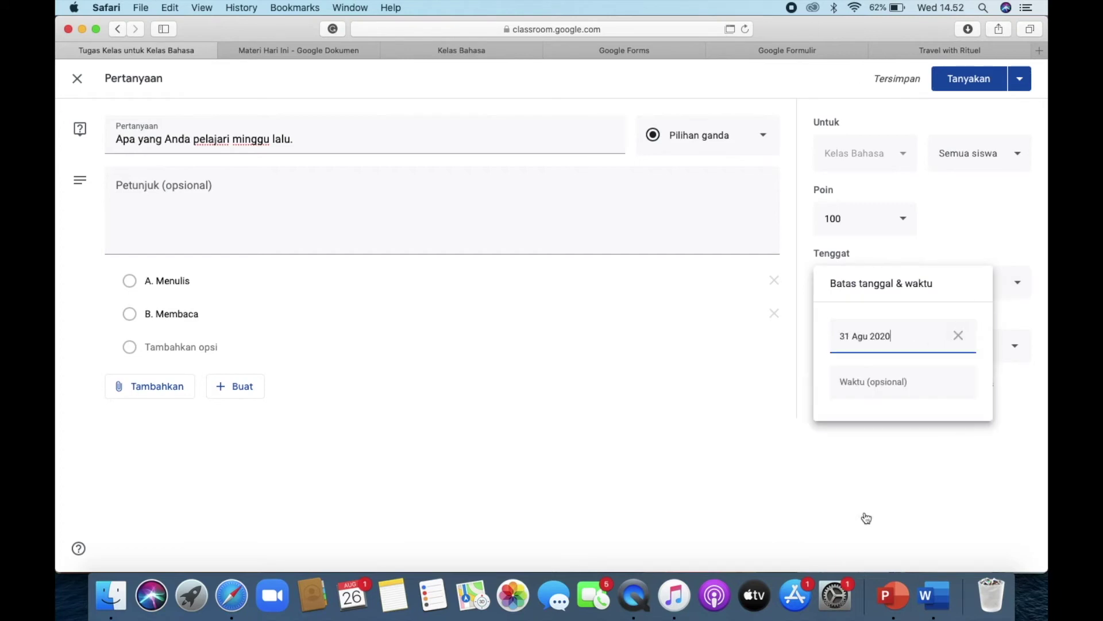
left_click(889, 382)
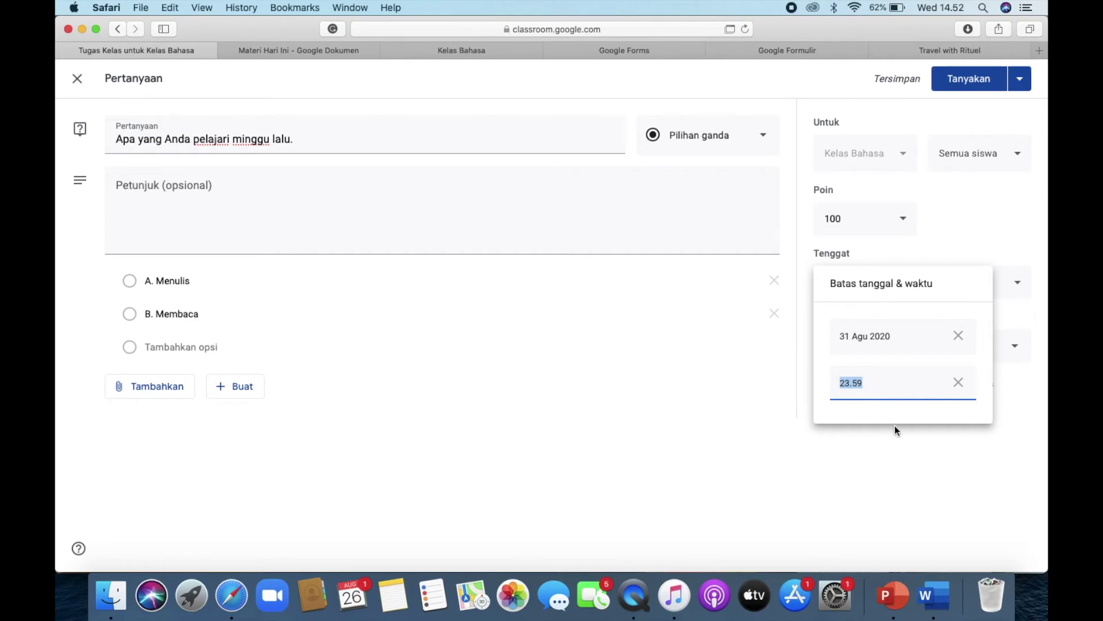
left_click(894, 443)
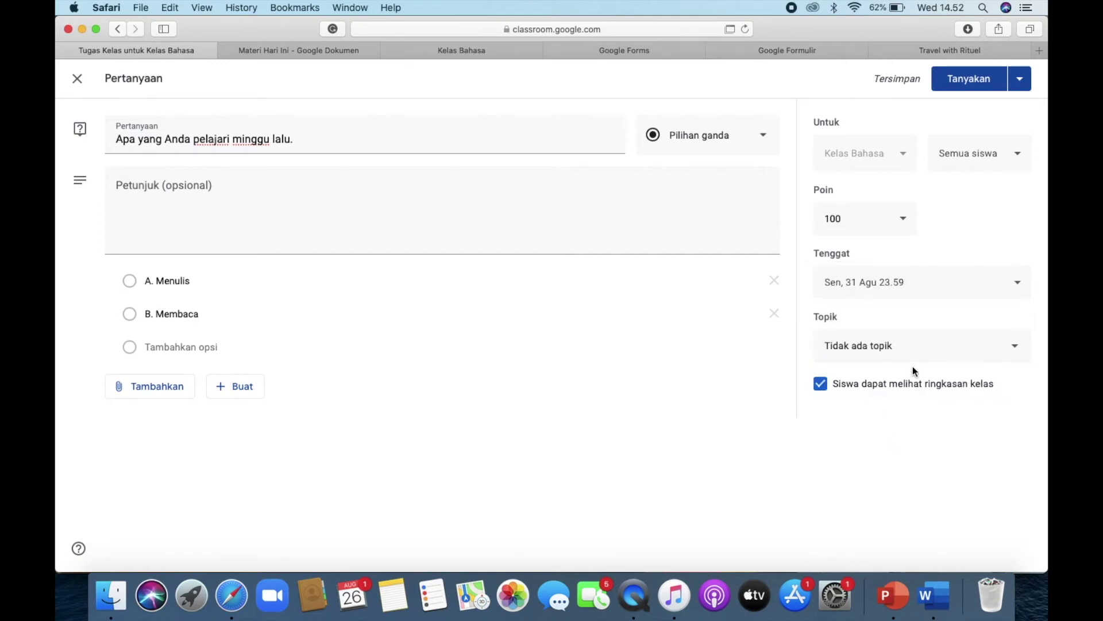
- Assign the question to the topic Pertemuan Ke-1, publish it to the class, and expand the posted question
left_click(923, 346)
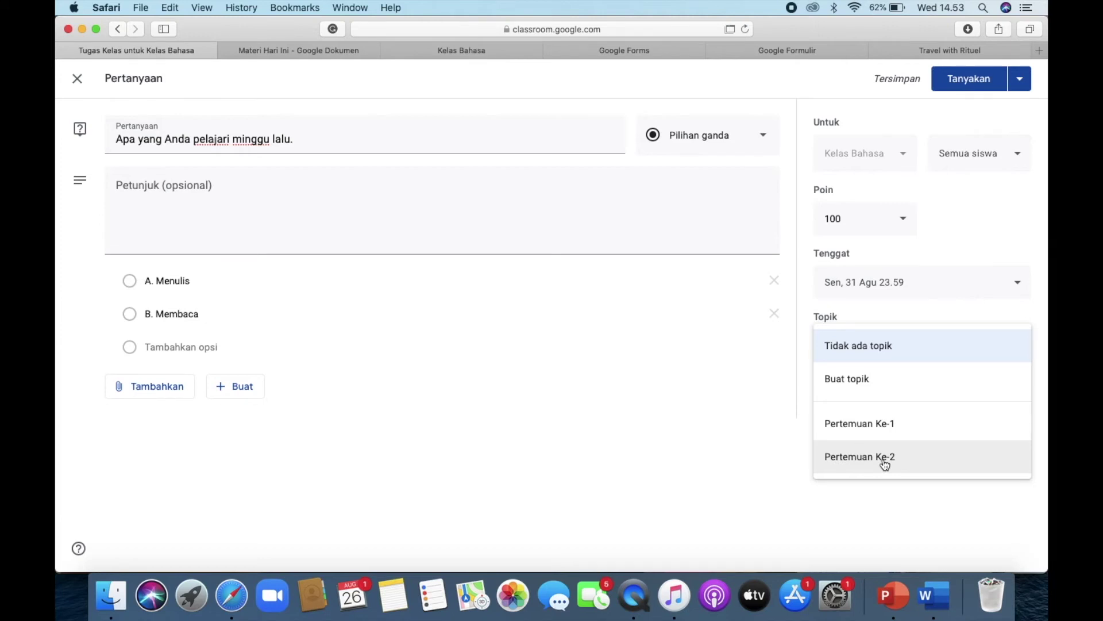
left_click(892, 424)
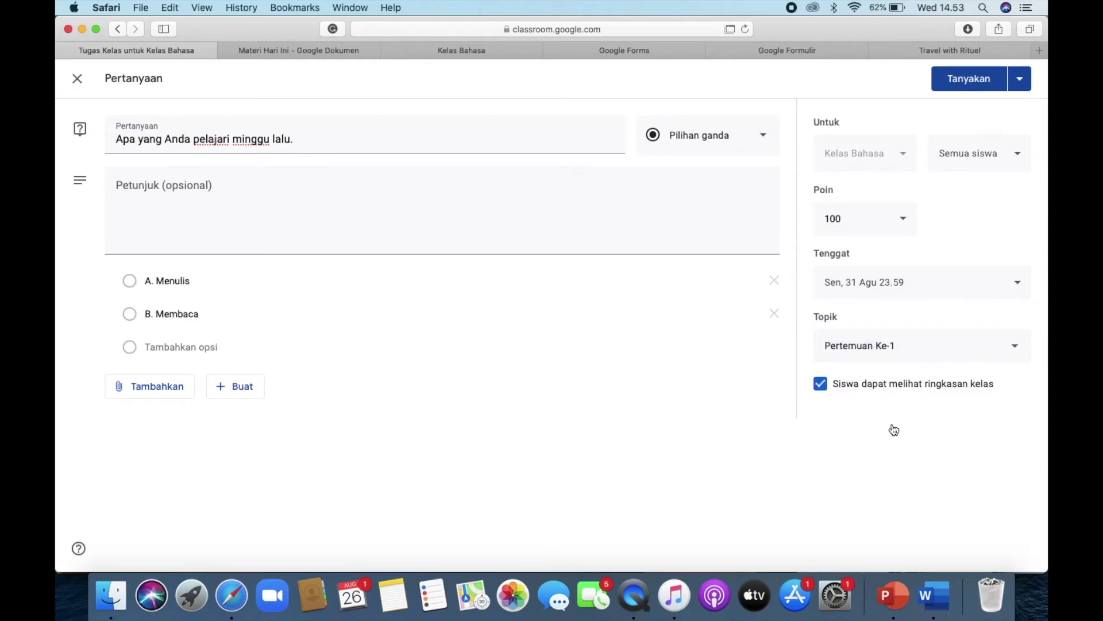
left_click(1021, 81)
left_click(835, 91)
left_click(970, 78)
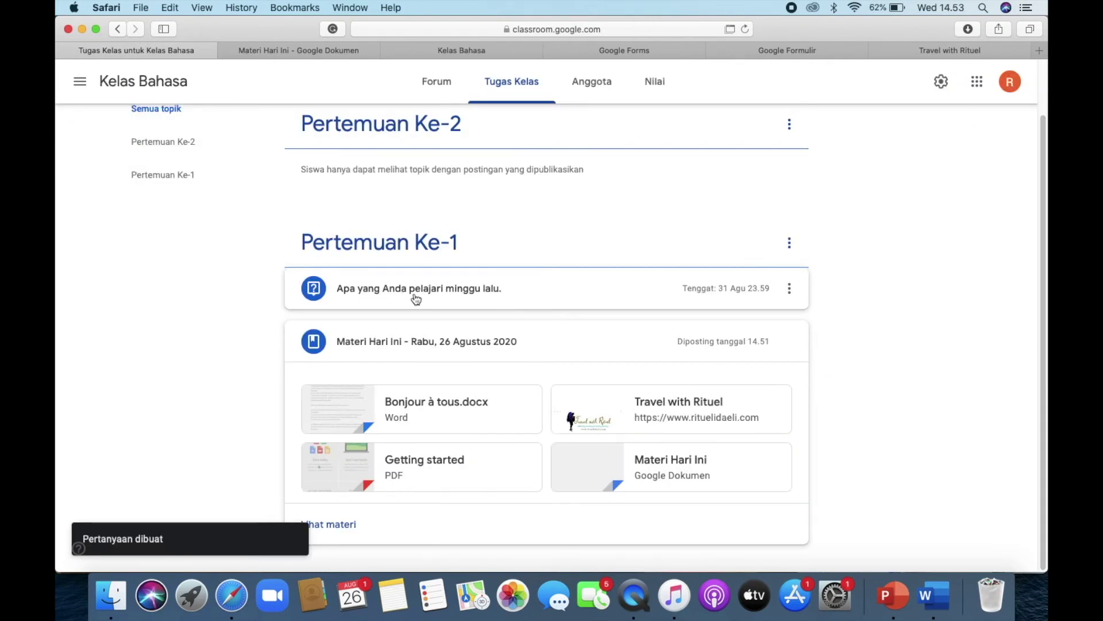
left_click(417, 298)
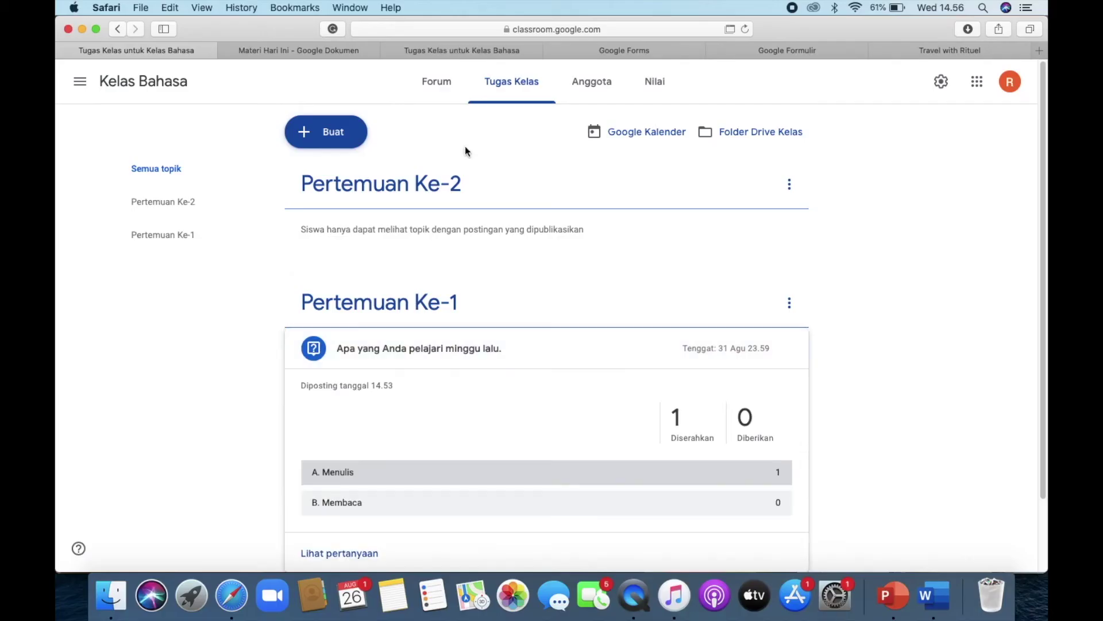
- Create an assignment titled "Tugas Menulis" with the instructions "Tulis pengalaman Anda dalam 100 kata."
left_click(343, 138)
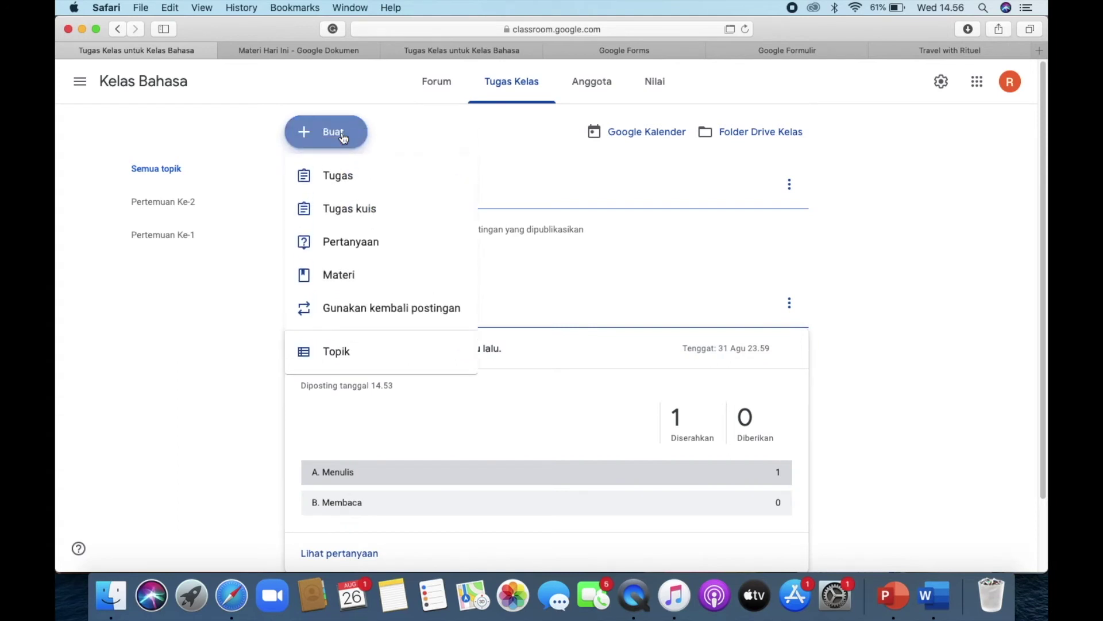
left_click(332, 186)
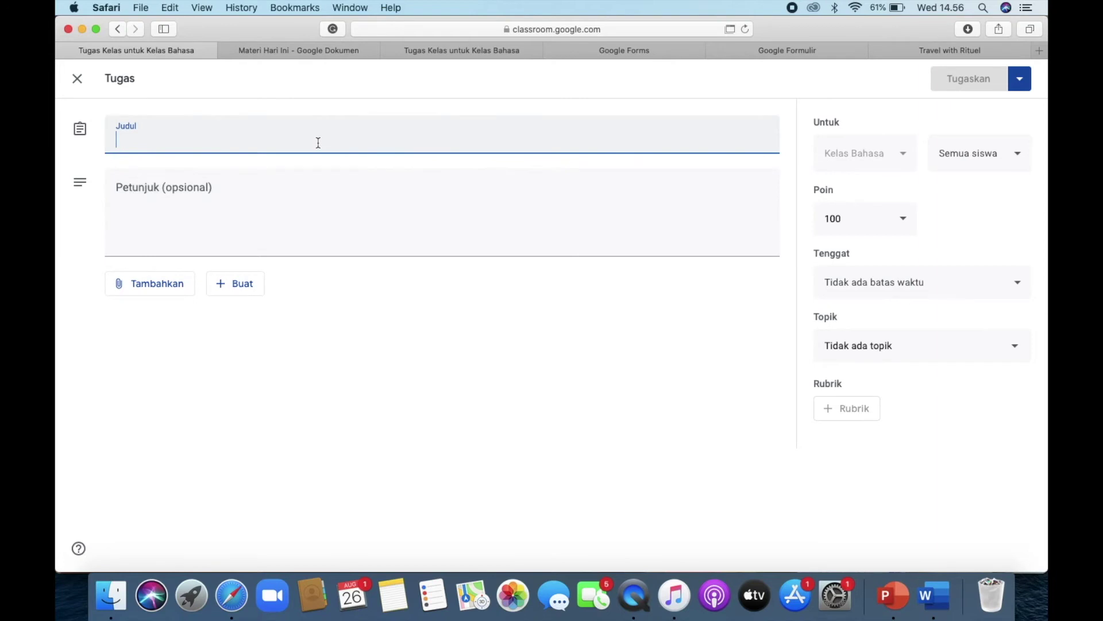
type("Tugas Menulis")
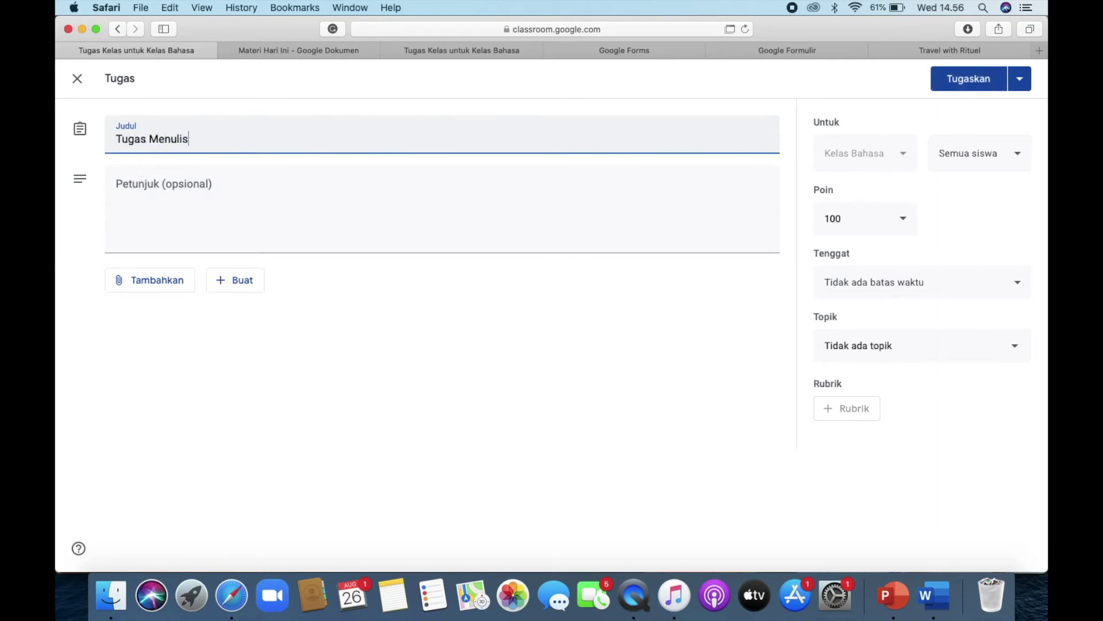
left_click(285, 191)
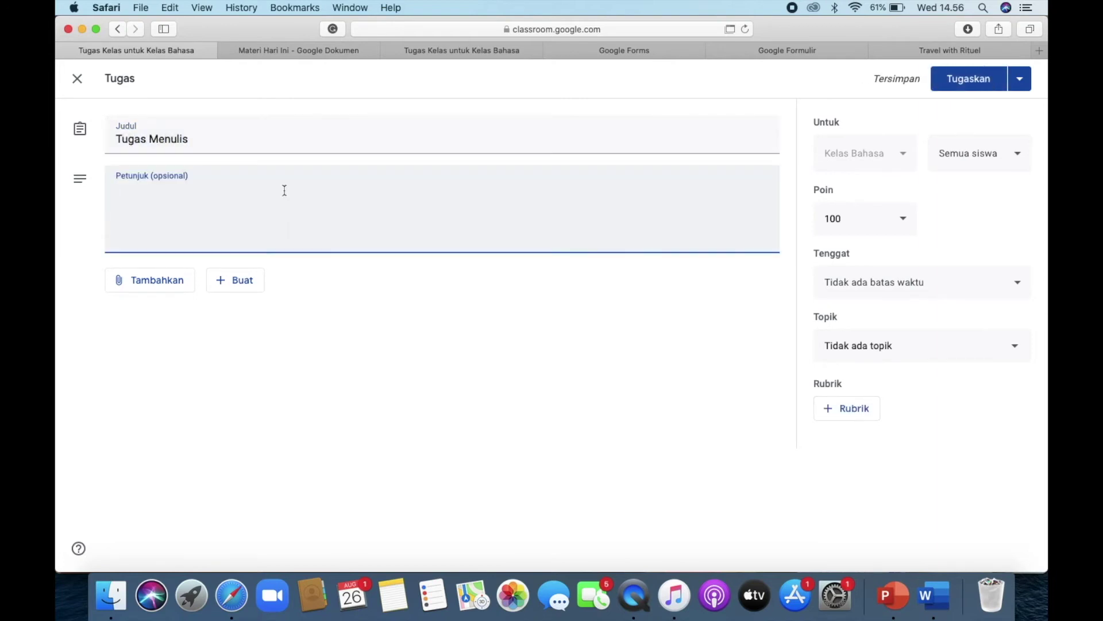
type("Tulis")
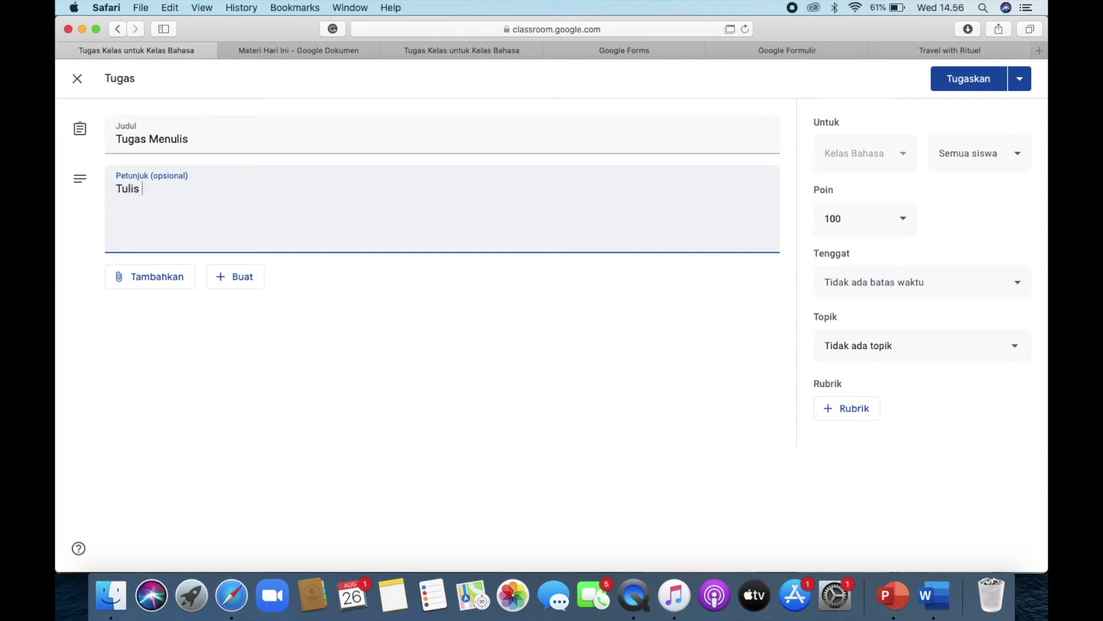
type(" pengalaman Anda dalam 100")
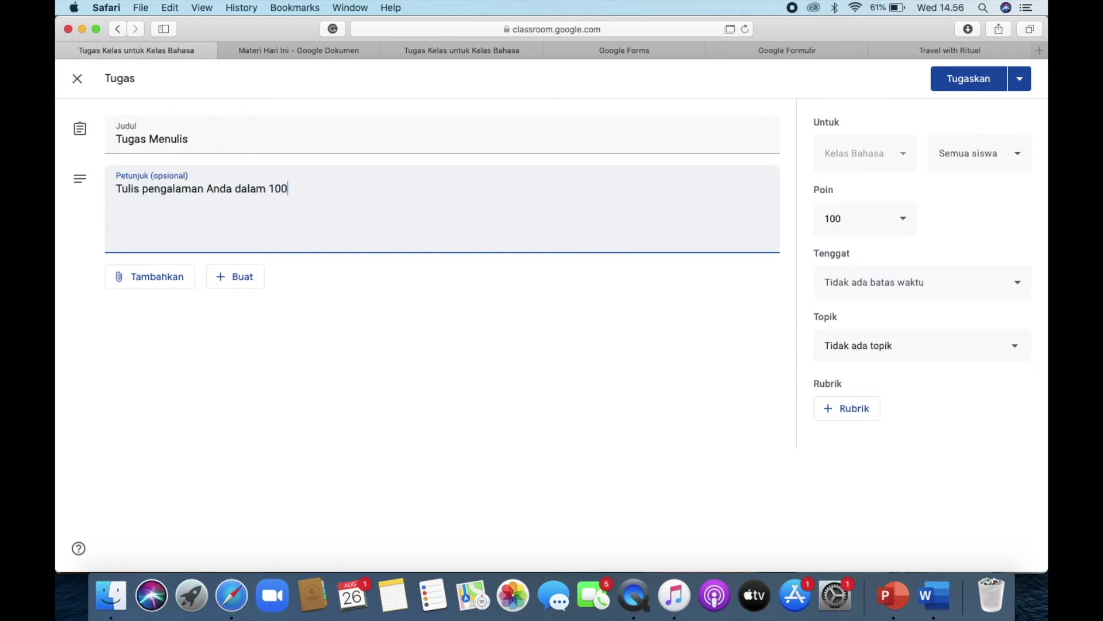
type(" kata.")
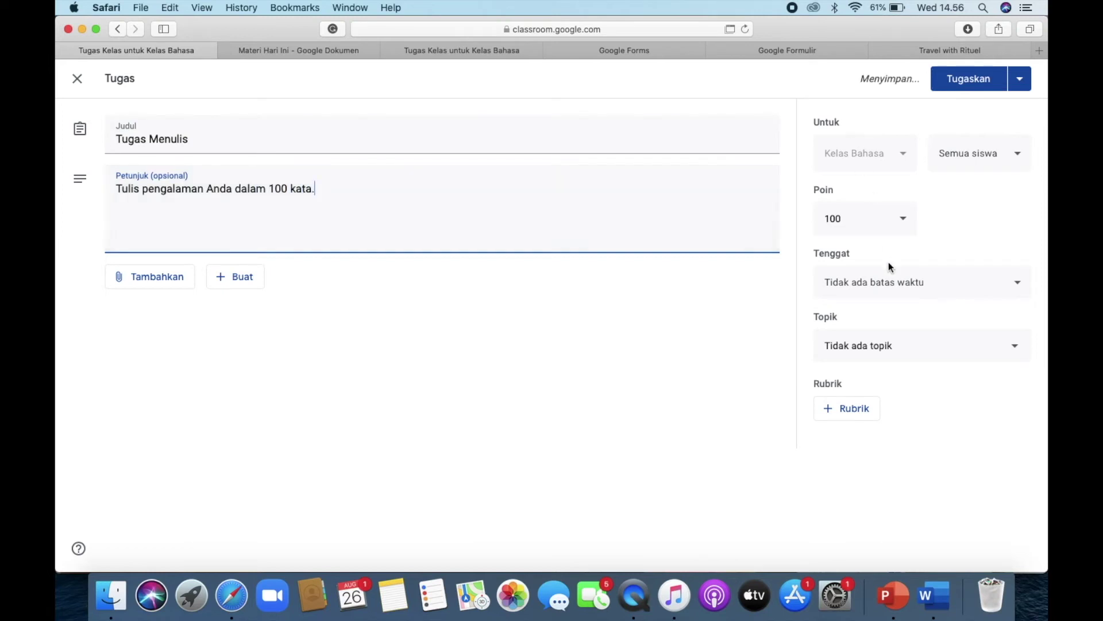
- Set the Tugas Menulis assignment's due date to 31 Agu 2020 at 23.59
left_click(887, 293)
left_click(887, 335)
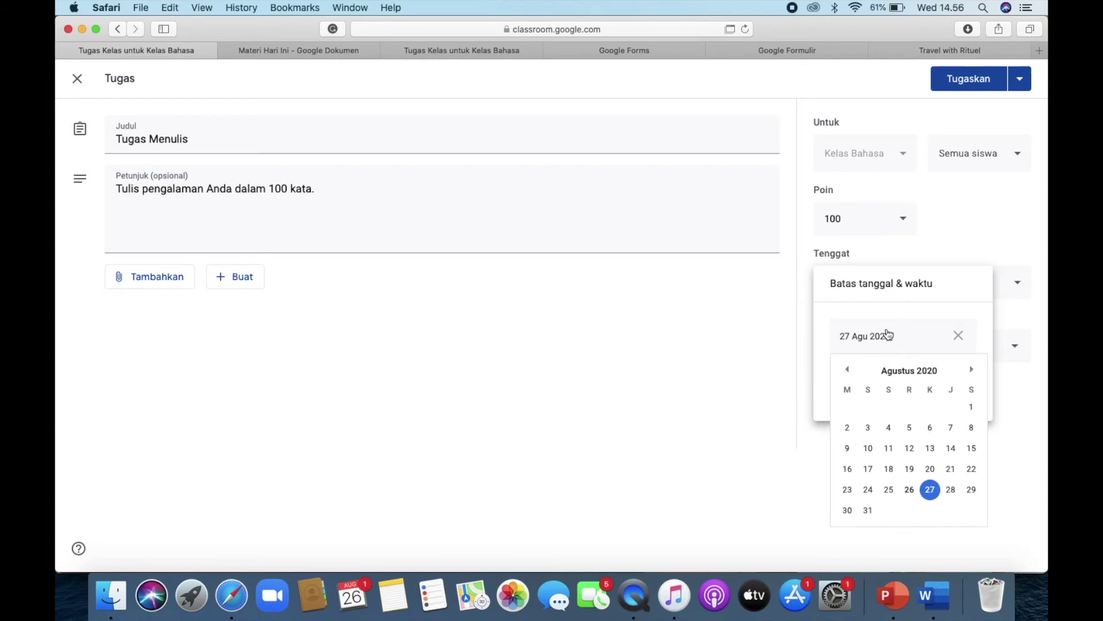
left_click(868, 510)
left_click(896, 383)
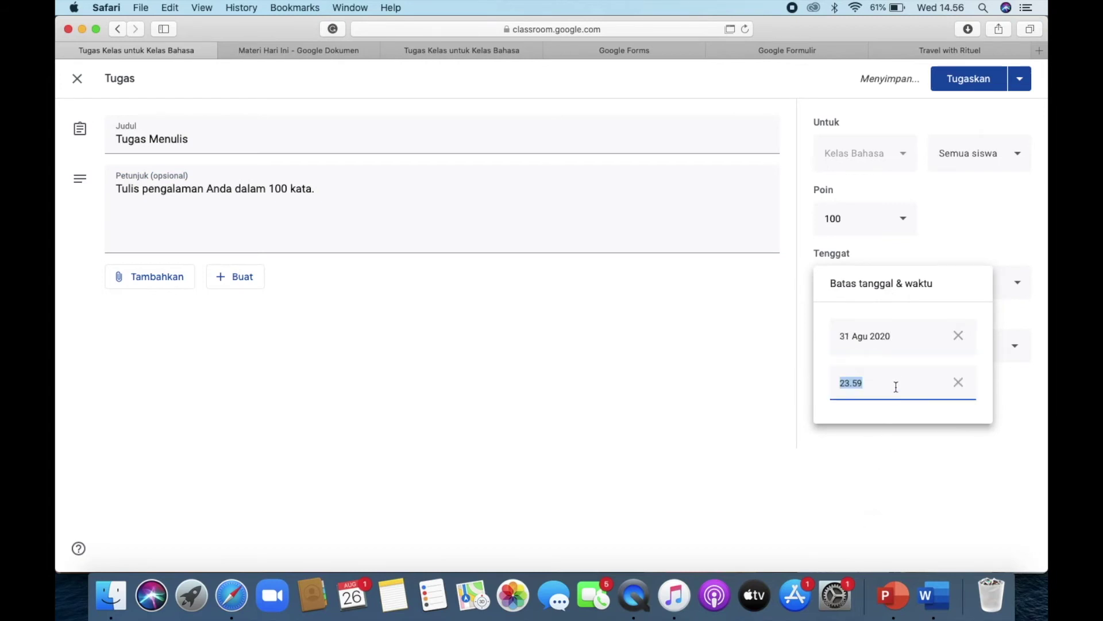
left_click(883, 467)
- File the Tugas Menulis assignment under the topic Pertemuan Ke-1 and assign it to the class
left_click(924, 357)
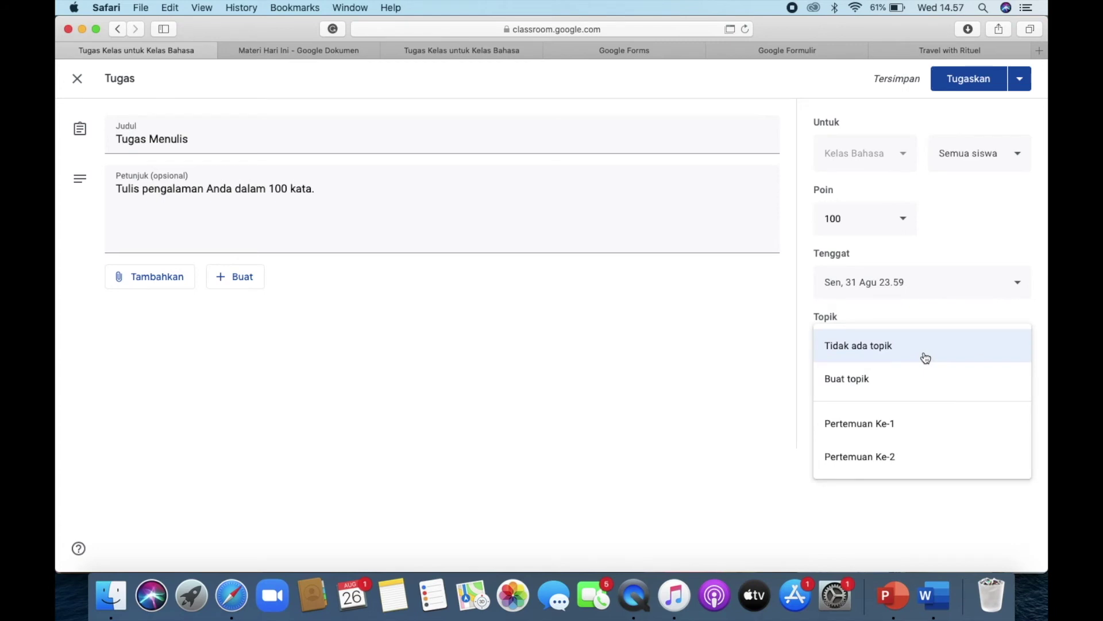
left_click(879, 424)
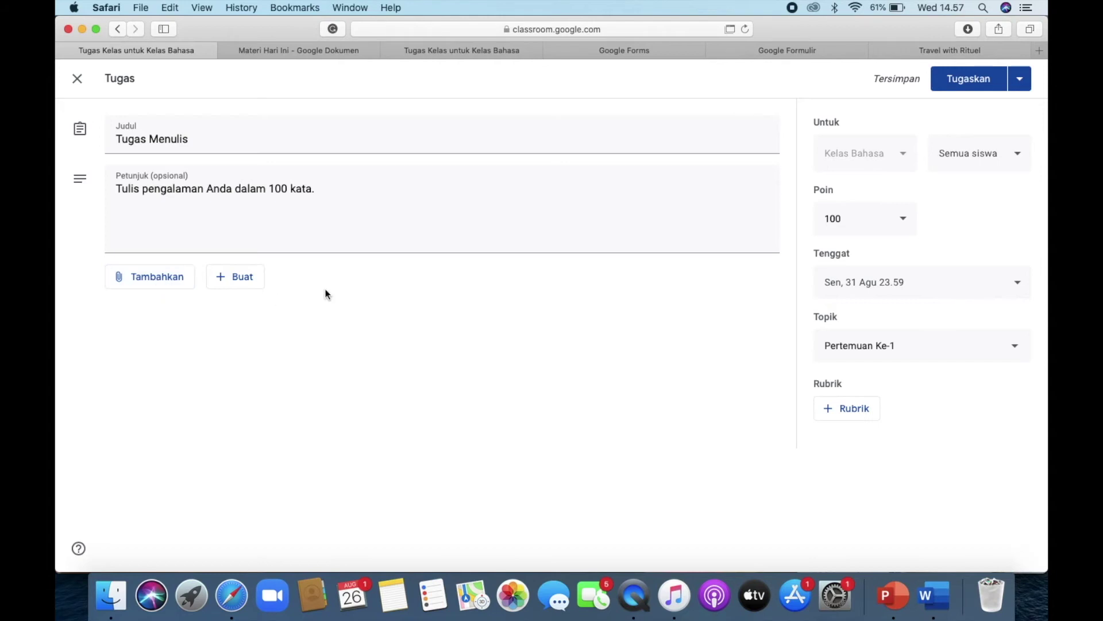
left_click(1015, 88)
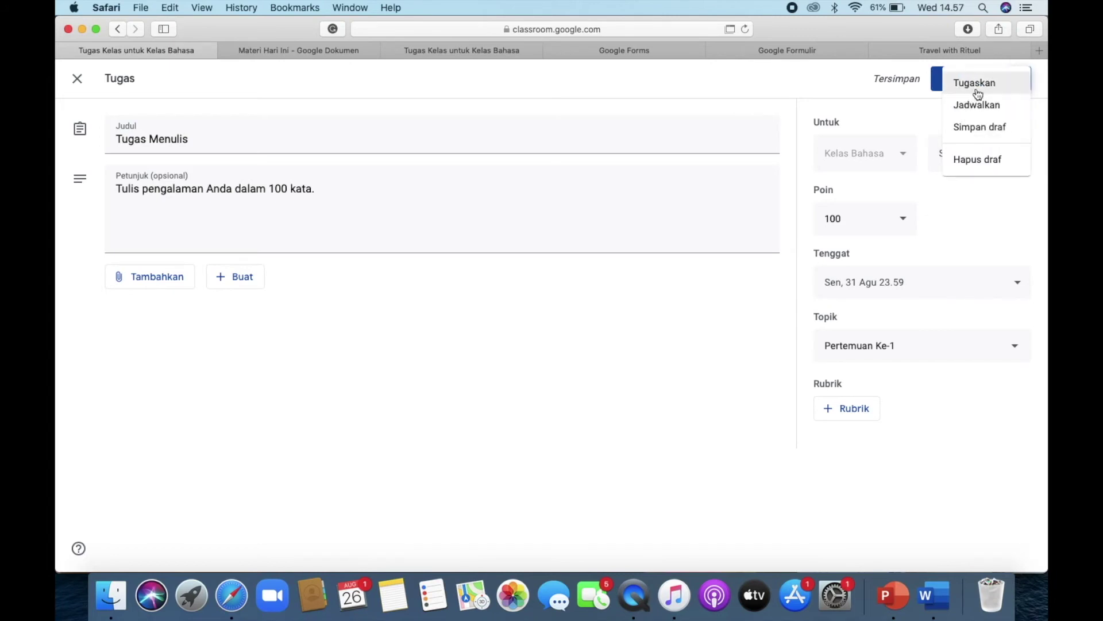
left_click(864, 91)
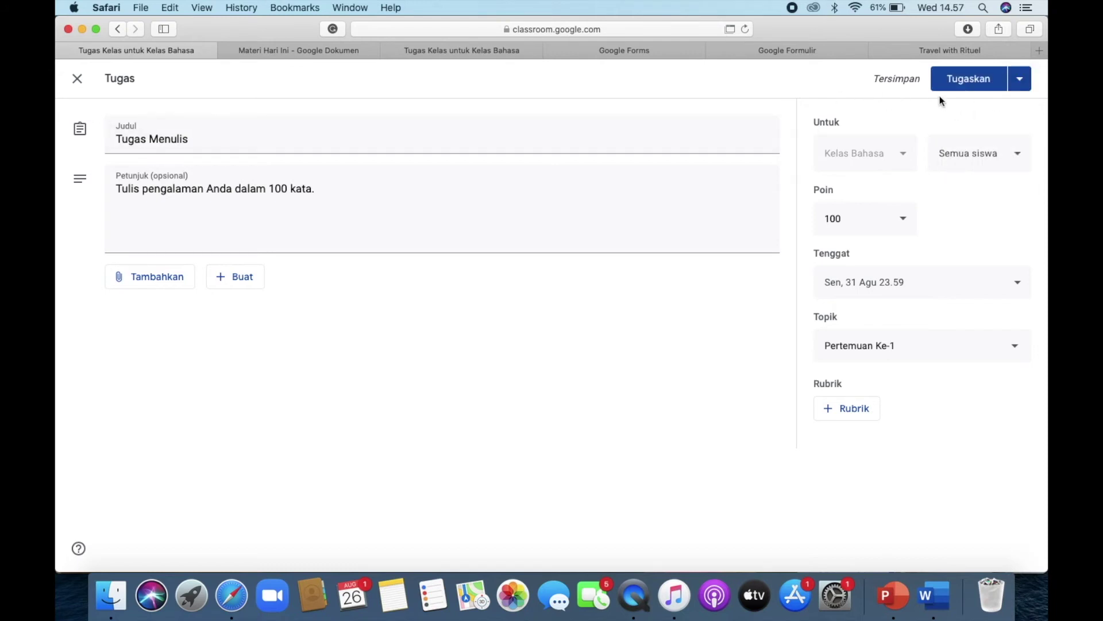
left_click(964, 83)
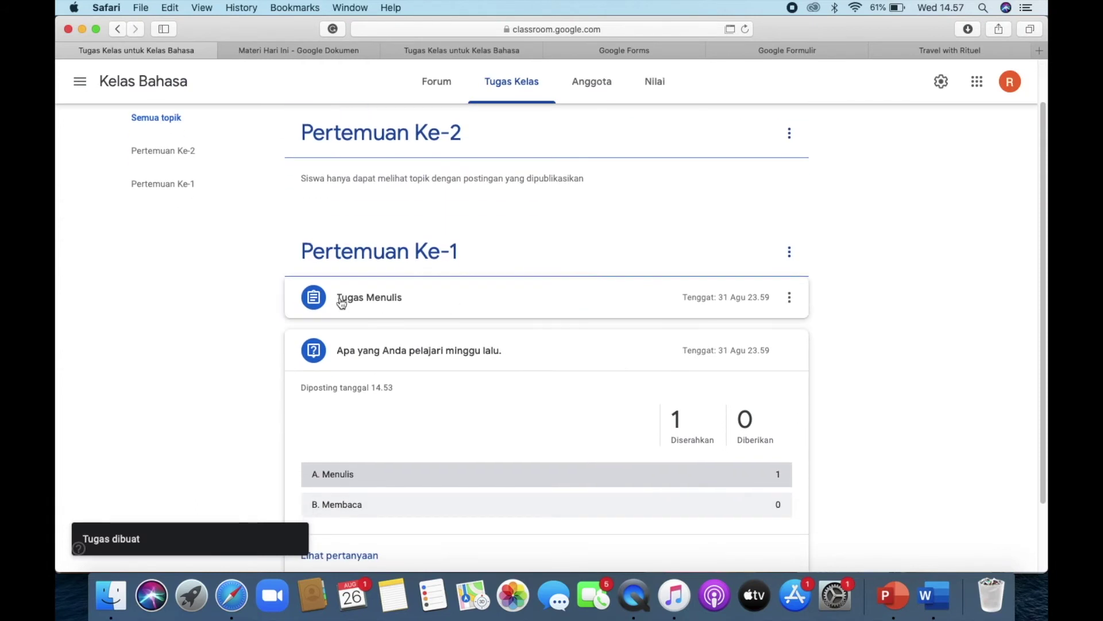
- Create a quiz assignment (Tugas kuis) in the class and title it "QUIZ Menyimak"
scroll(387, 362, "down", 2)
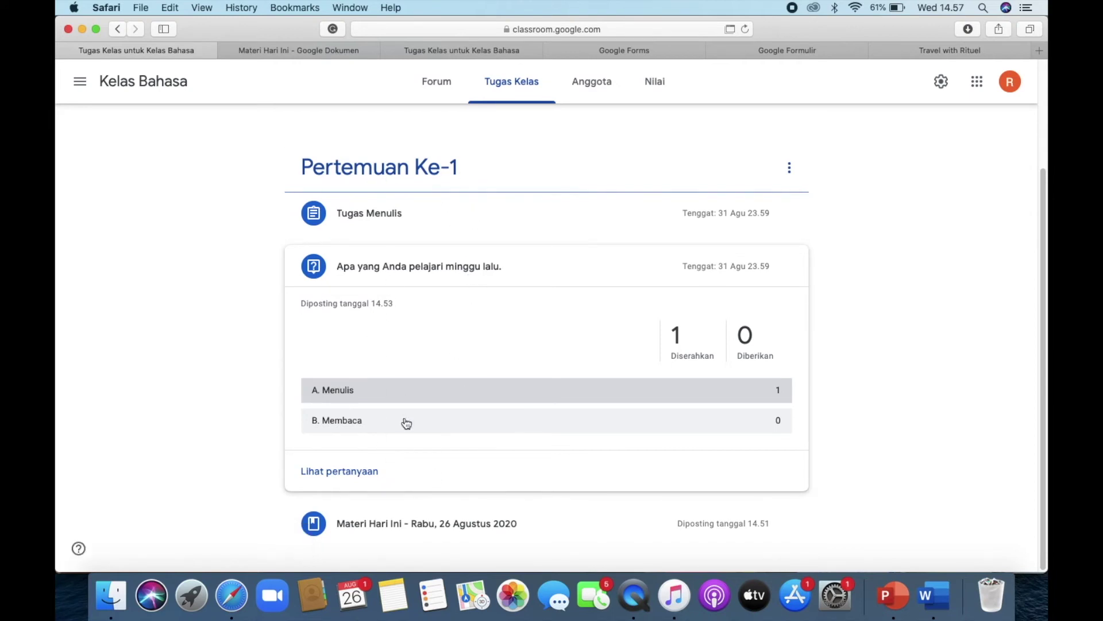
scroll(414, 402, "up", 5)
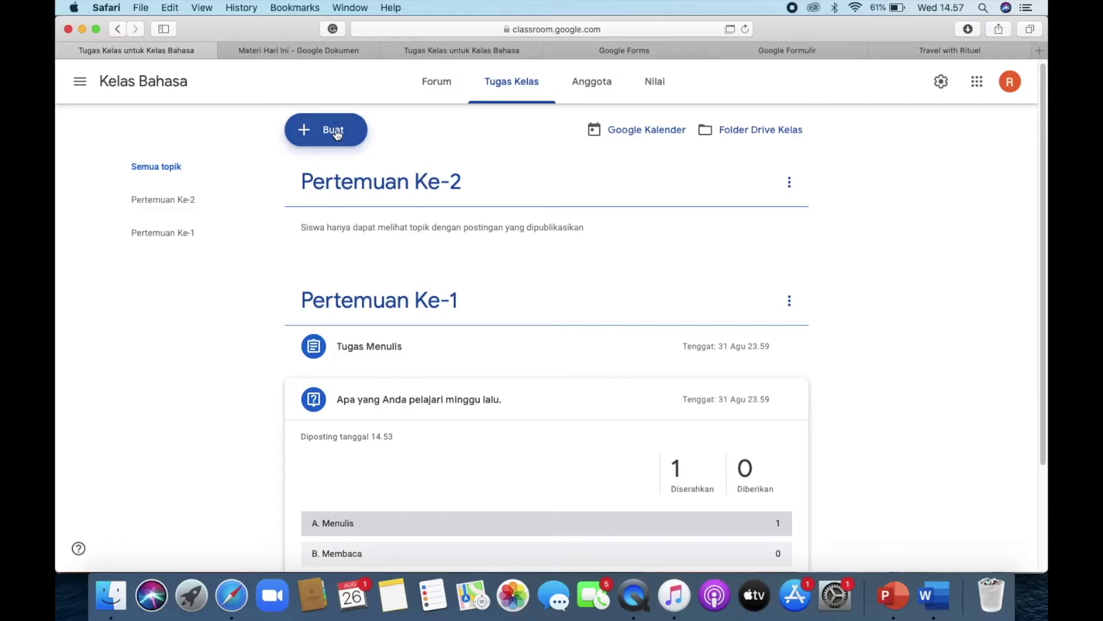
left_click(338, 134)
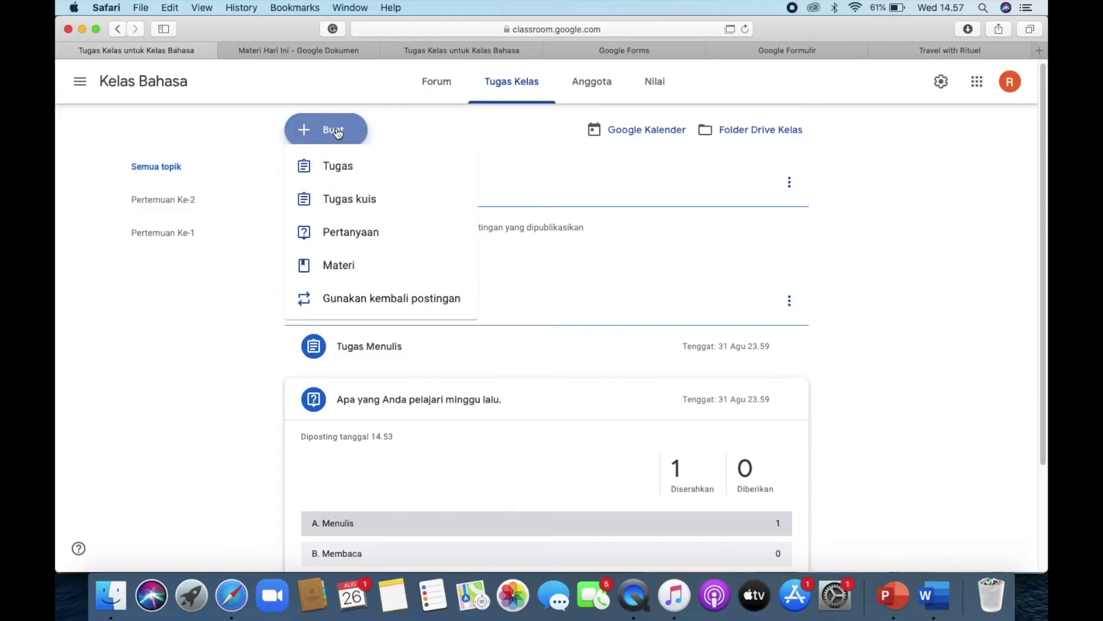
left_click(337, 221)
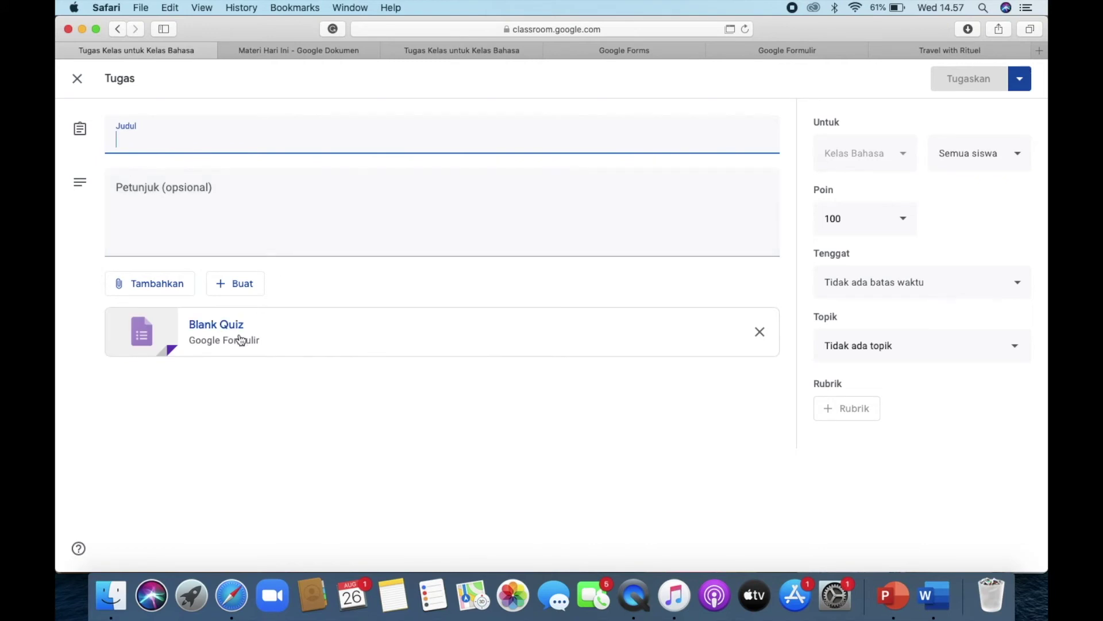
type("QU")
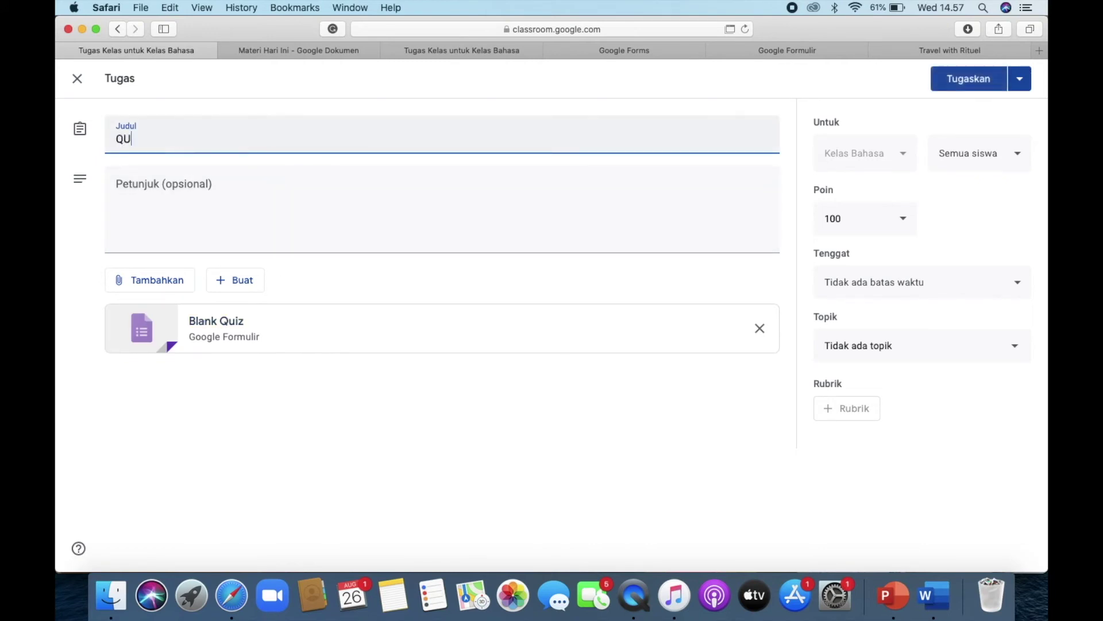
type("IZ Menyimak")
- Enter "Jawab pertanyaan berikut berdasarkan simakan." as the quiz assignment's instructions
left_click(199, 182)
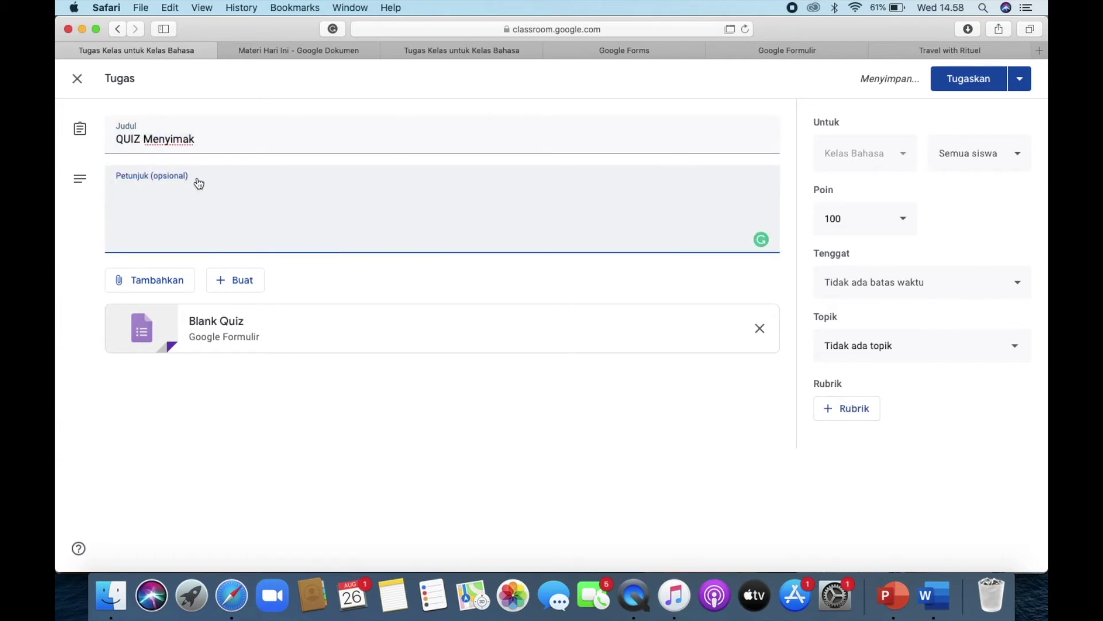
type("Jawab pertanyaan berikut bers")
type("asarkan sia")
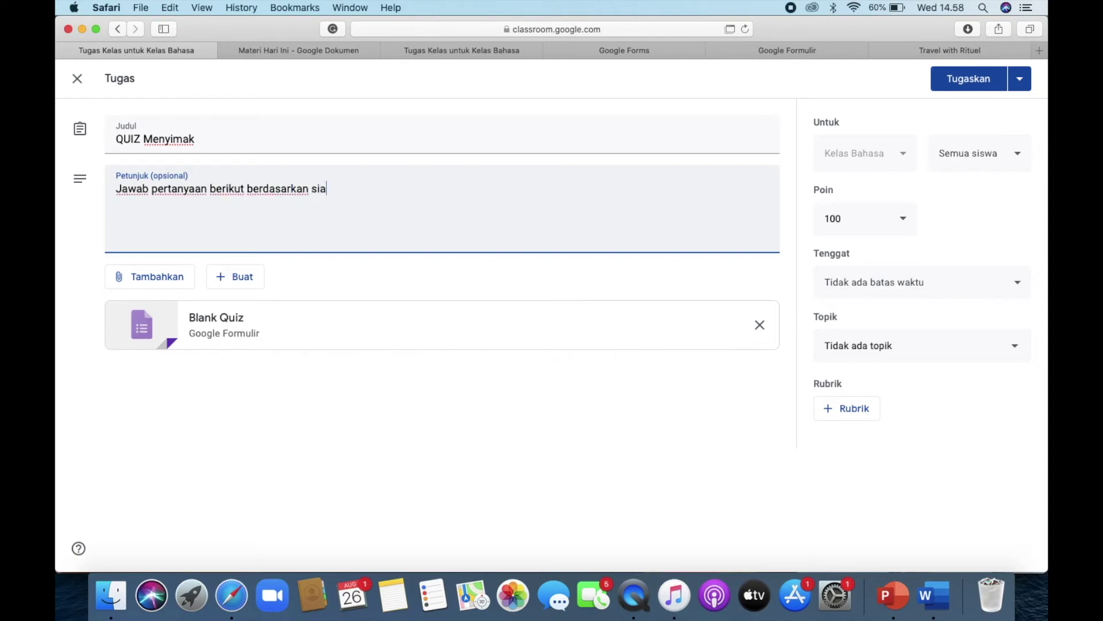
key("BackSpace")
type("makan.")
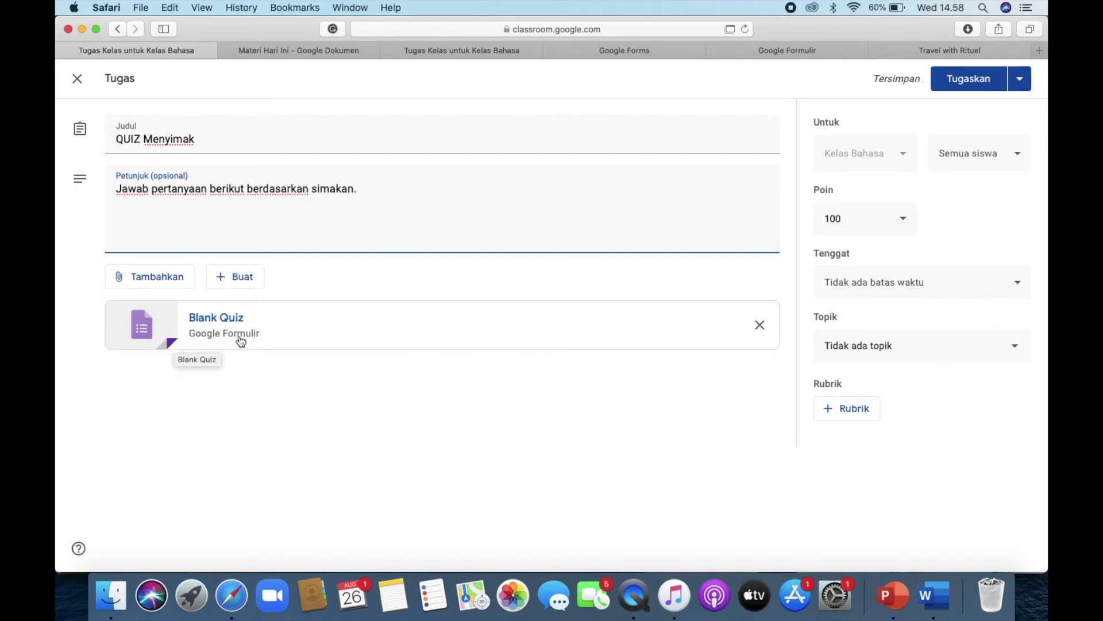
- Attach a new Google Forms form to the quiz assignment and open it for editing
left_click(248, 278)
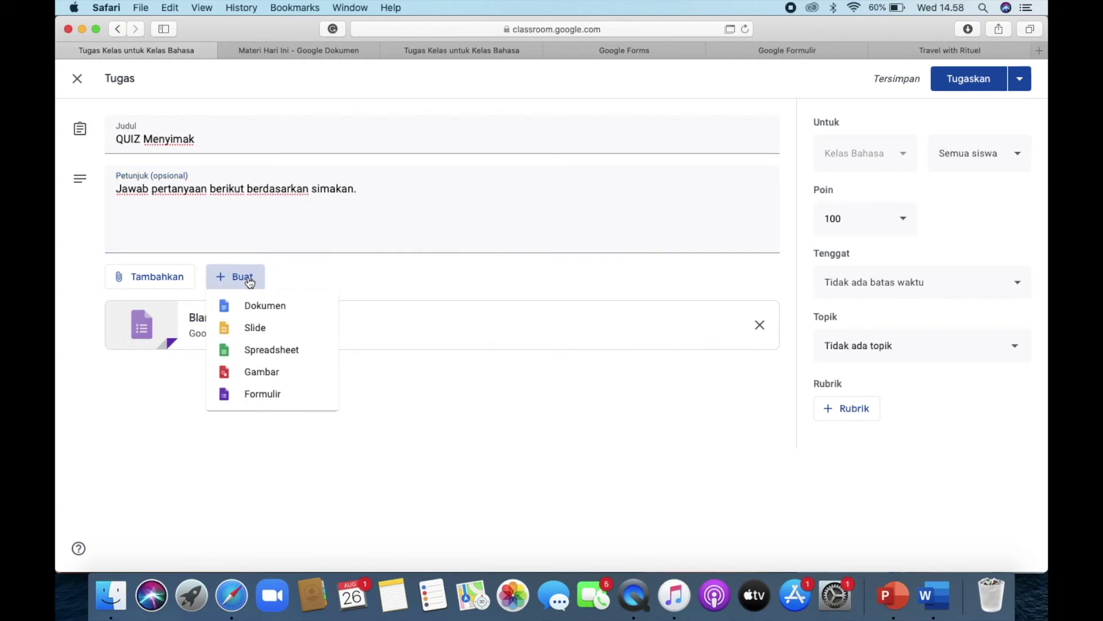
left_click(262, 400)
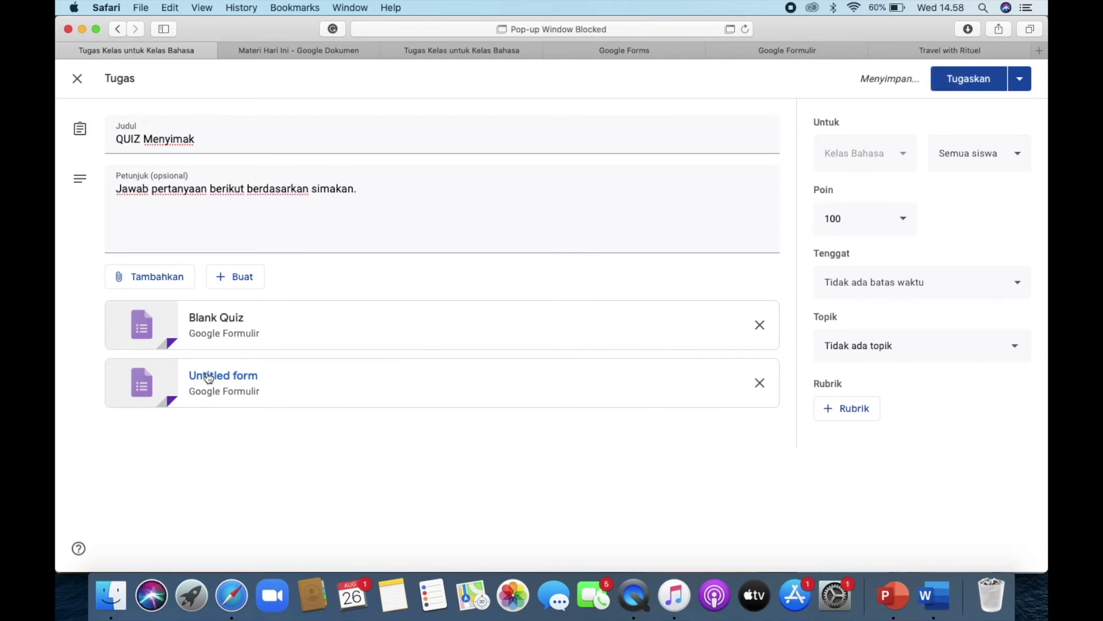
left_click(208, 377)
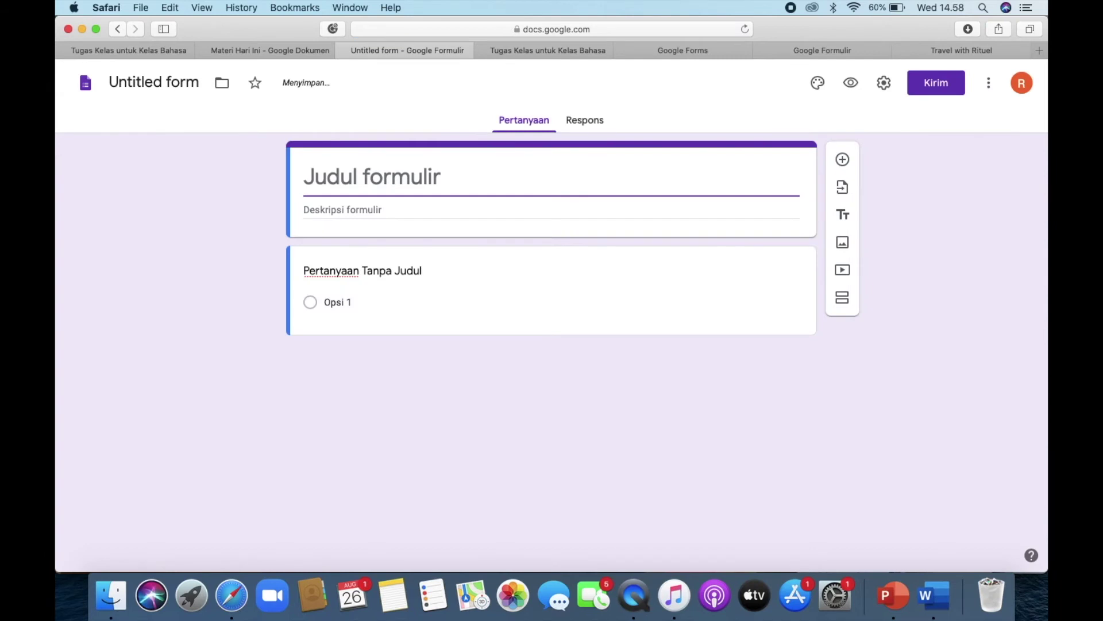
- Title the new form "Menyimakan" and rename its file to "Menyimak"
type("Menyimakan")
left_click(164, 80)
key("super+a")
type("Menyimak")
- Turn the form's untitled question into a required short-answer question reading "Nama :"
left_click(363, 270)
type("Nama")
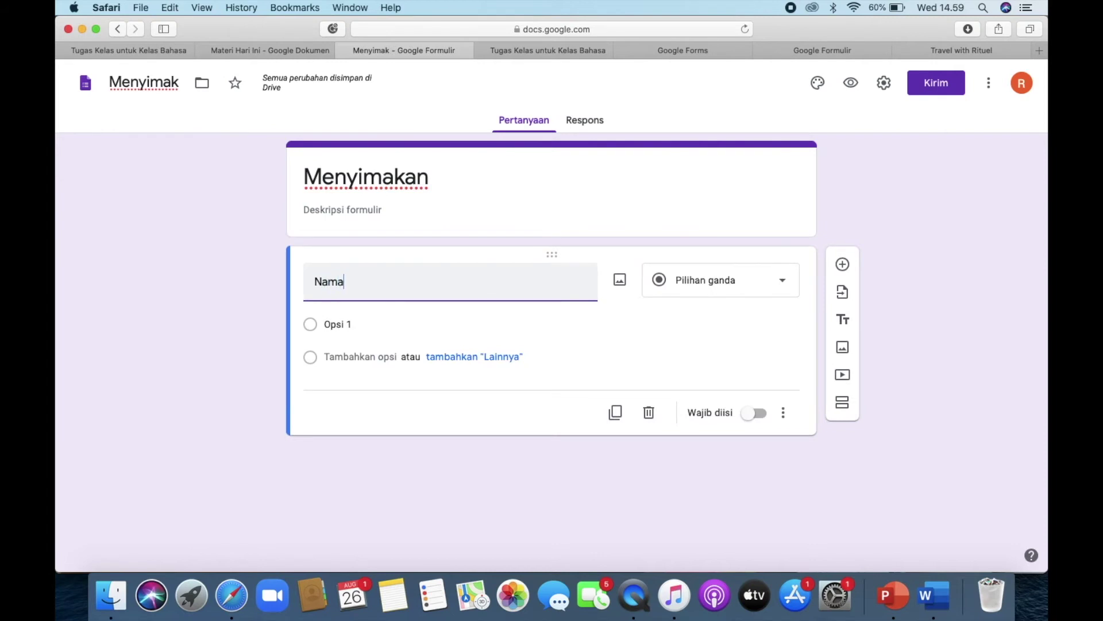
type(" :")
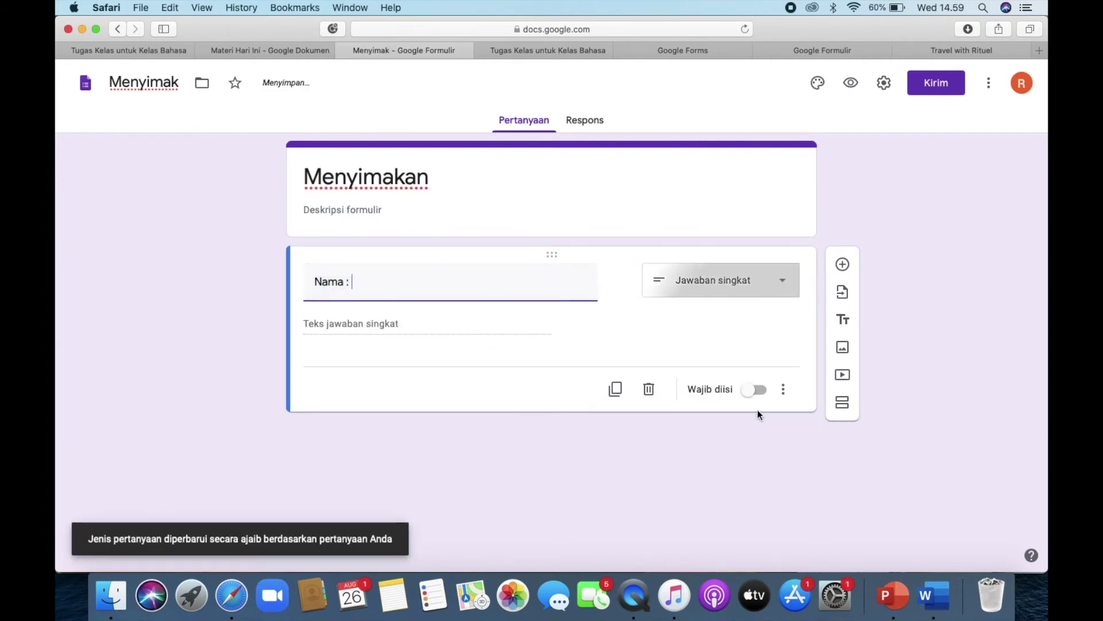
left_click(758, 391)
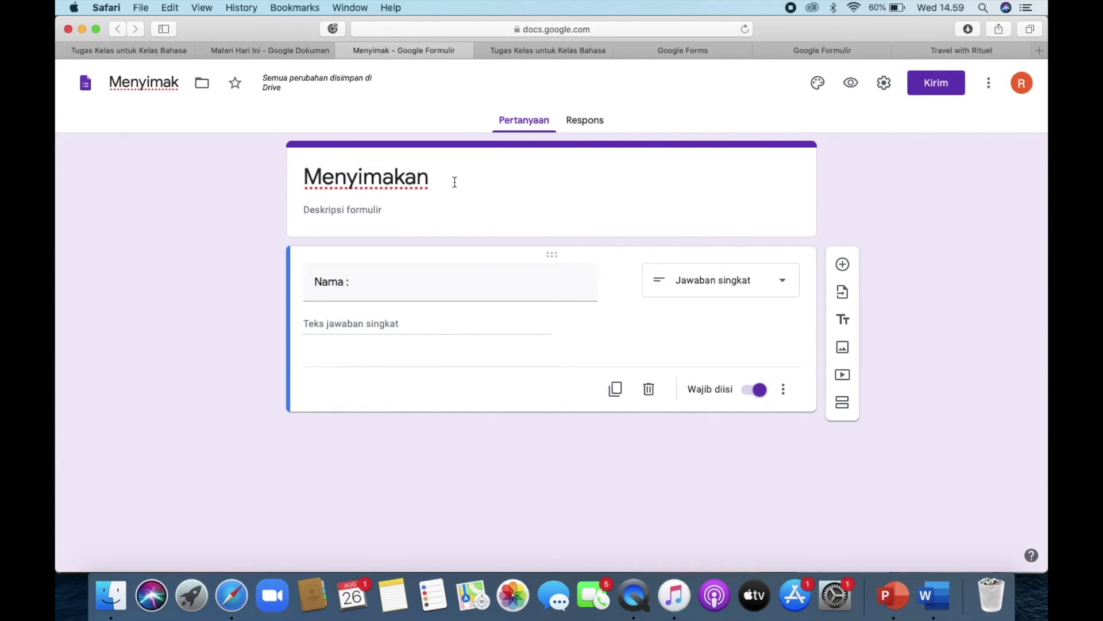
- Copy the shortened share link of the existing "Unit 5 - Listening Self-study" form
left_click(143, 48)
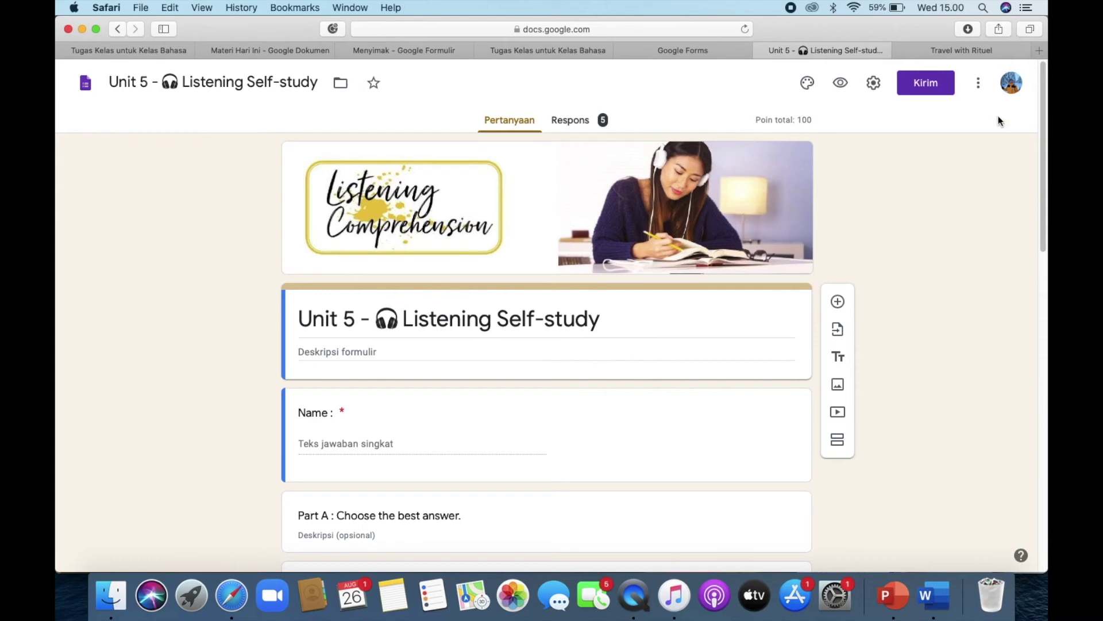
left_click(930, 92)
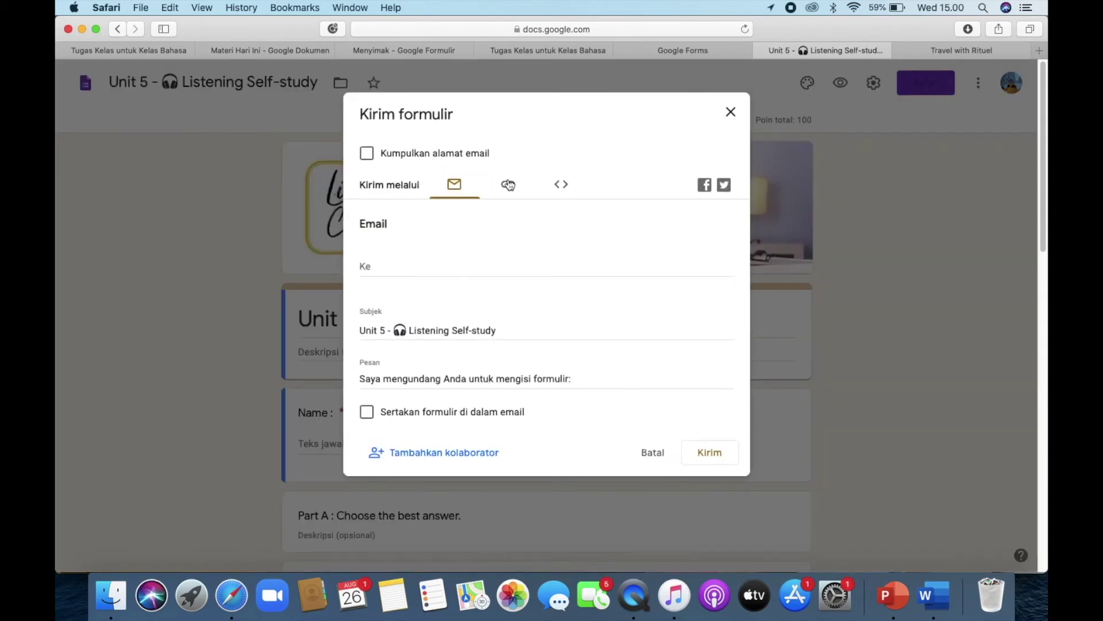
left_click(509, 185)
left_click(366, 273)
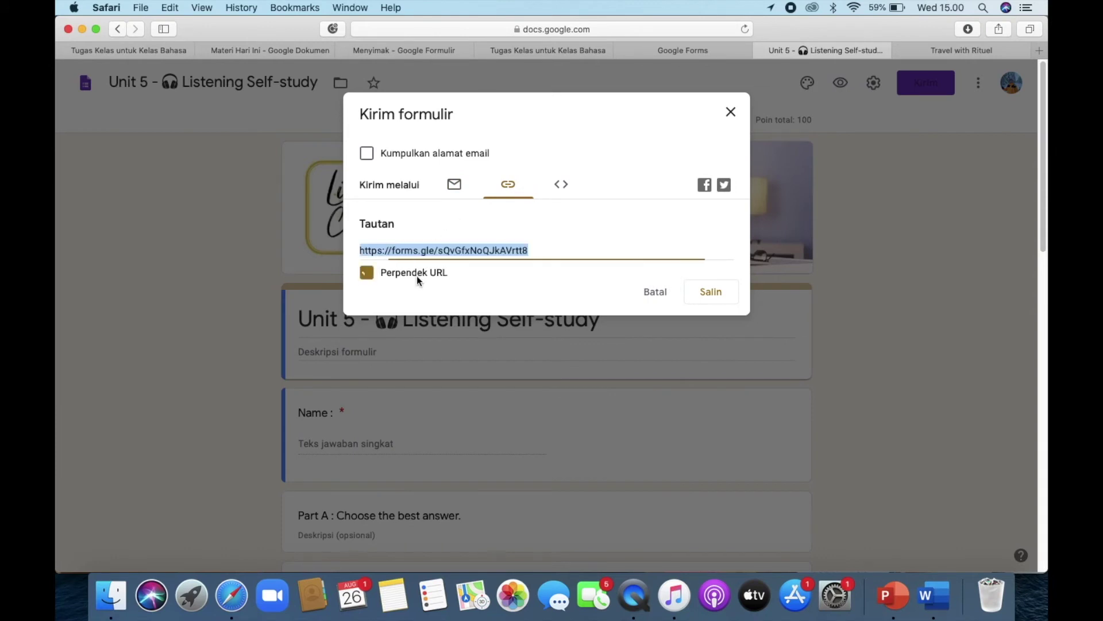
left_click(714, 294)
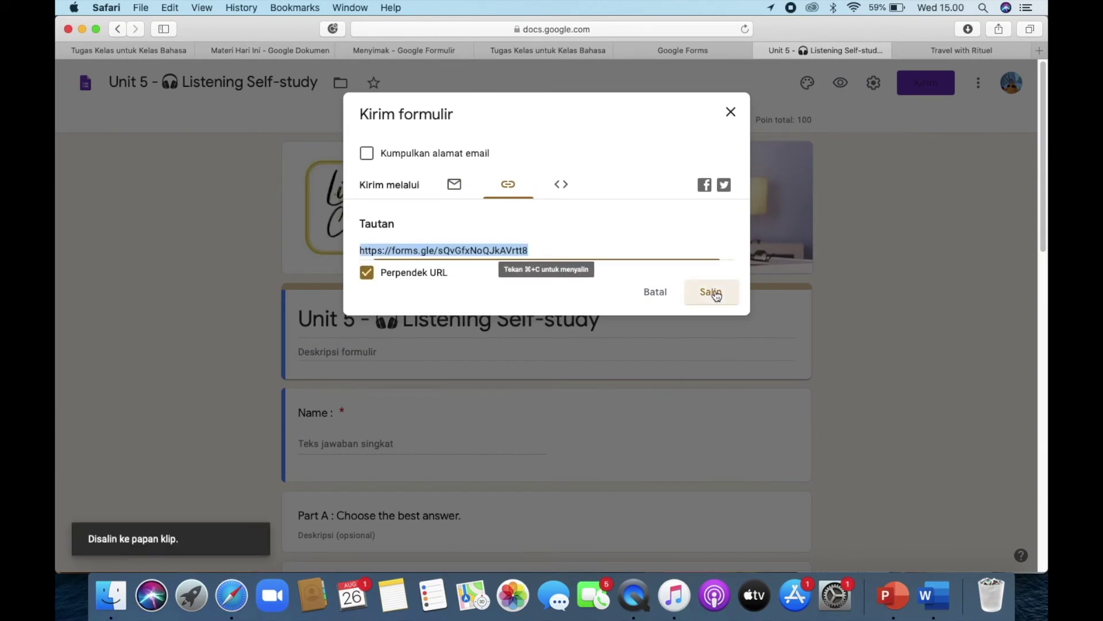
- Attach the copied Listening Self-study form link to the QUIZ Menyimak assignment and check the attachment by opening it
left_click(146, 57)
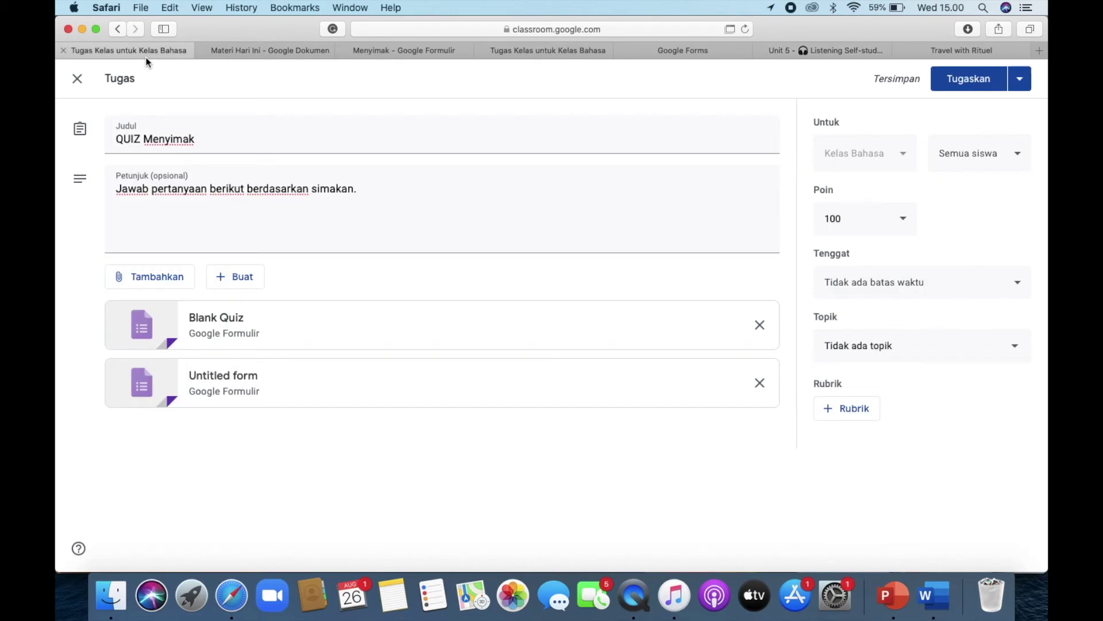
left_click(142, 285)
left_click(152, 329)
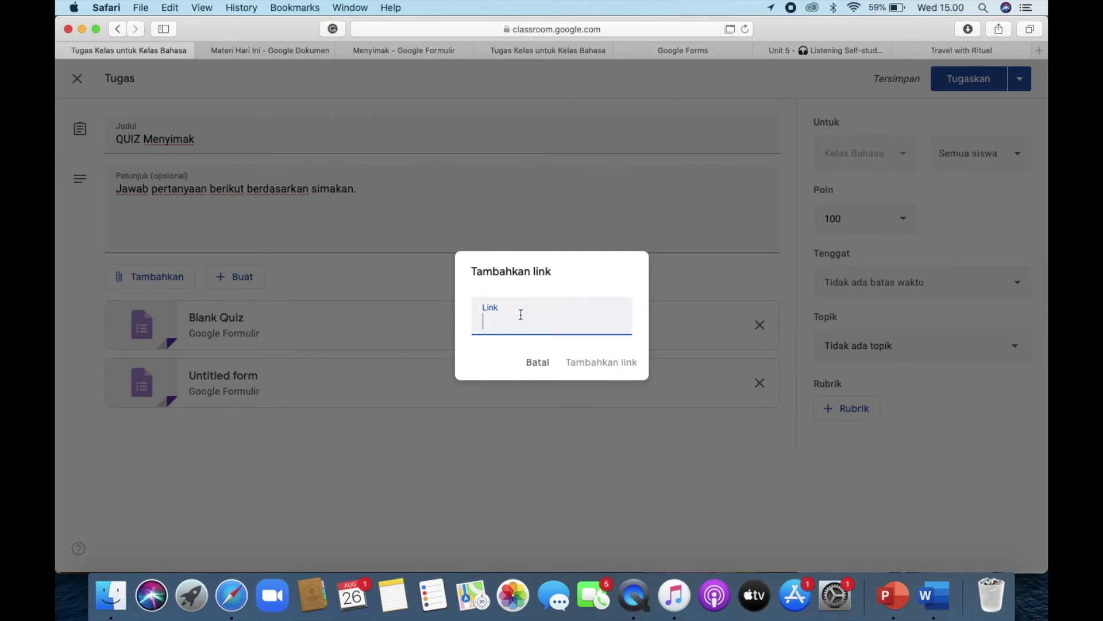
key("super+v")
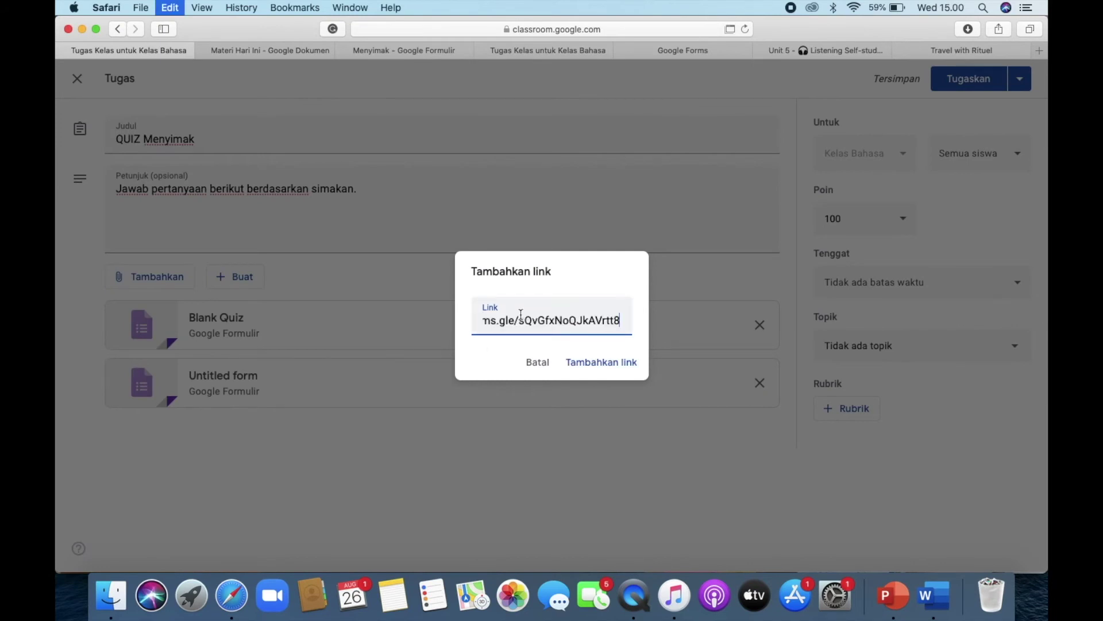
left_click(609, 371)
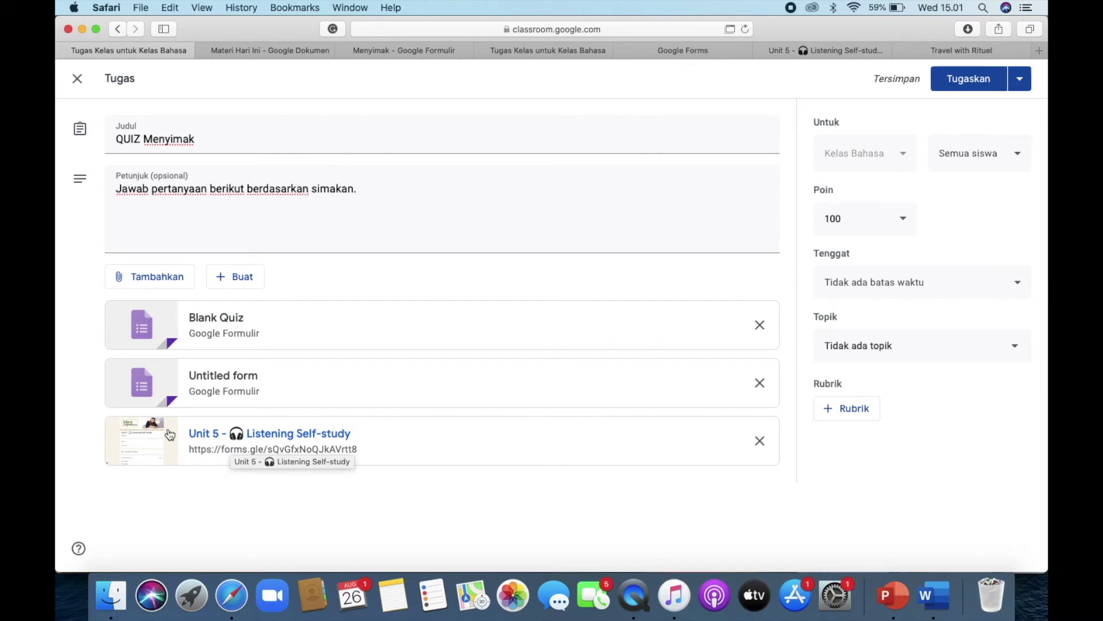
left_click(237, 441)
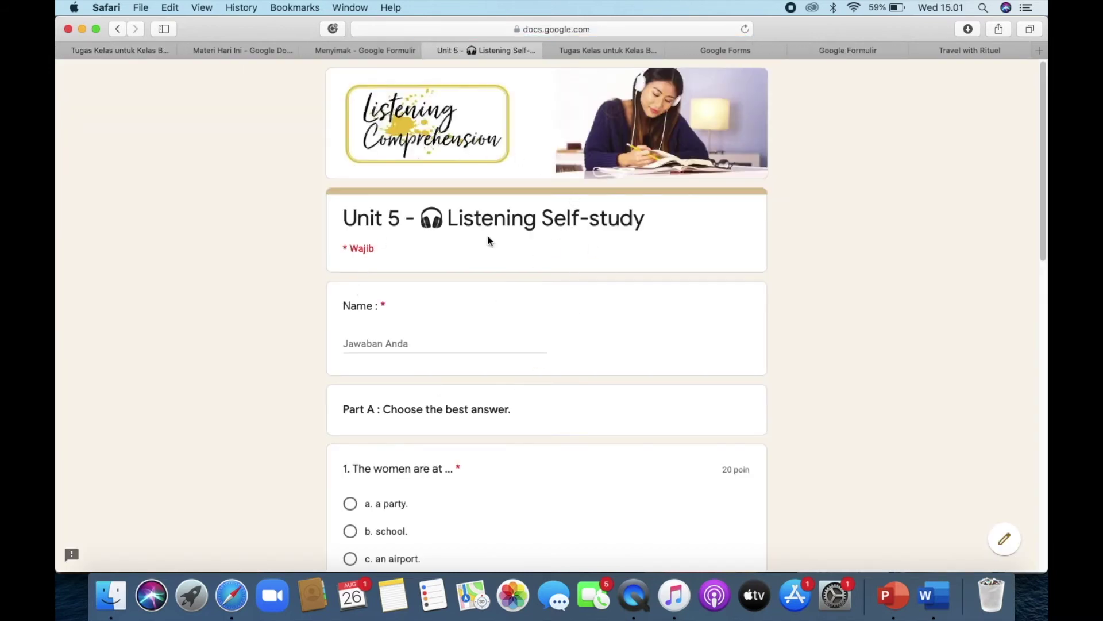
left_click(102, 53)
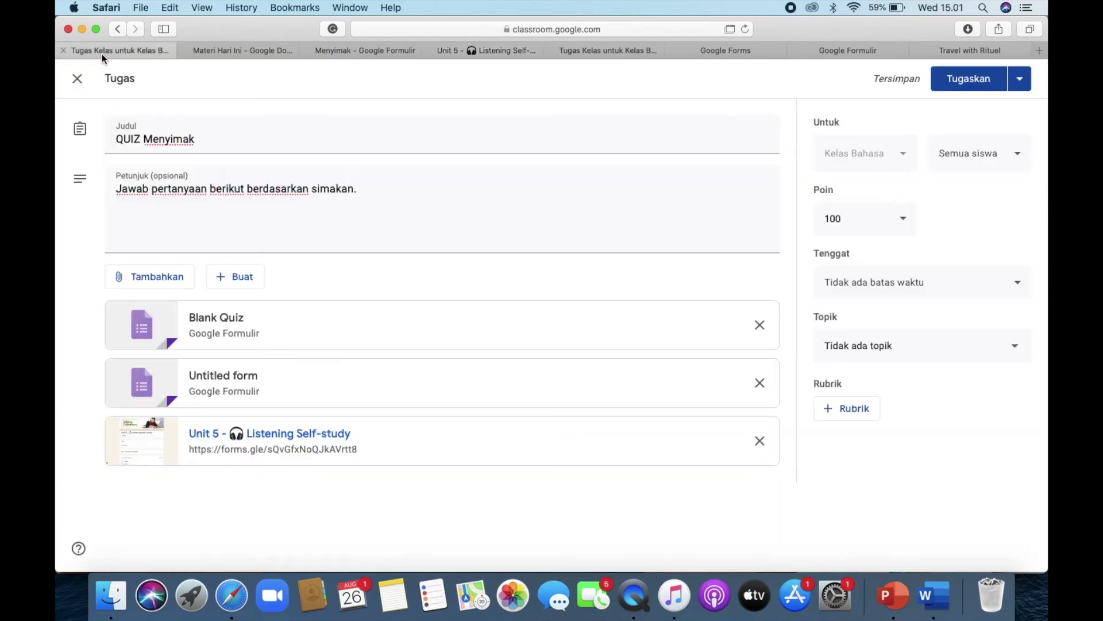
left_click(244, 277)
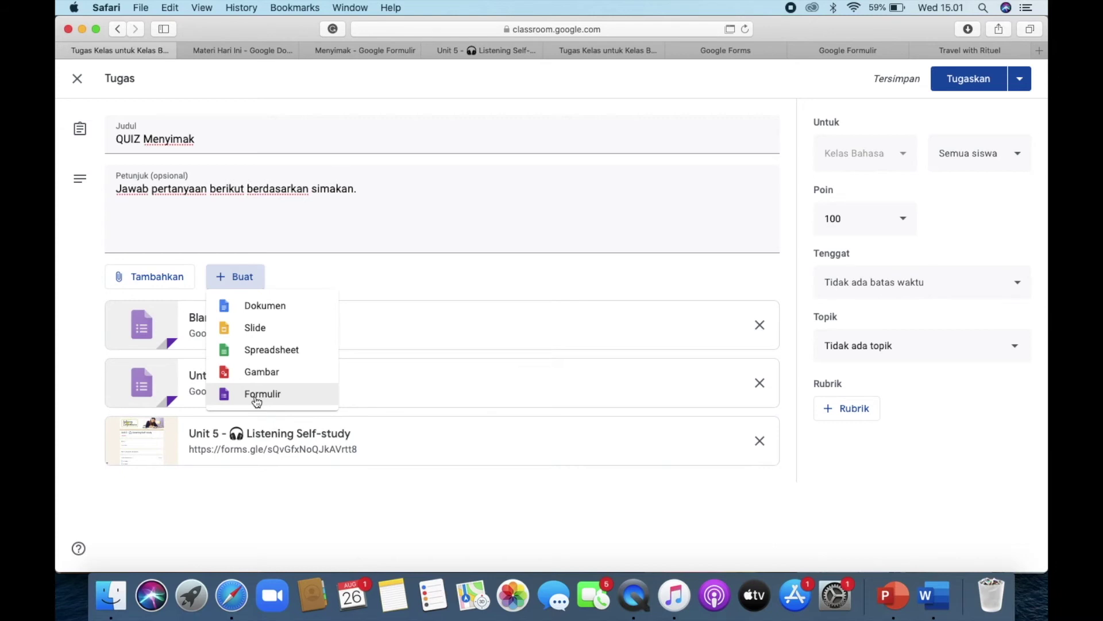
left_click(326, 511)
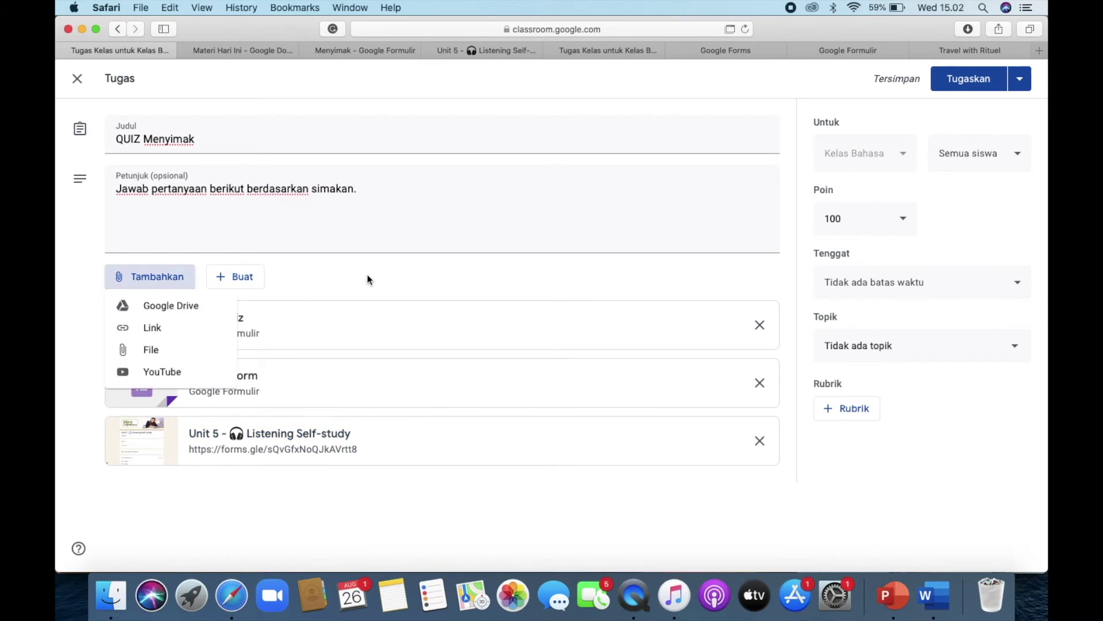
left_click(368, 280)
- Attach the audio file practics2.mp3 from the IELTS 01 folder in Google Drive to the quiz assignment
left_click(148, 277)
left_click(167, 308)
left_click(321, 172)
left_click(374, 167)
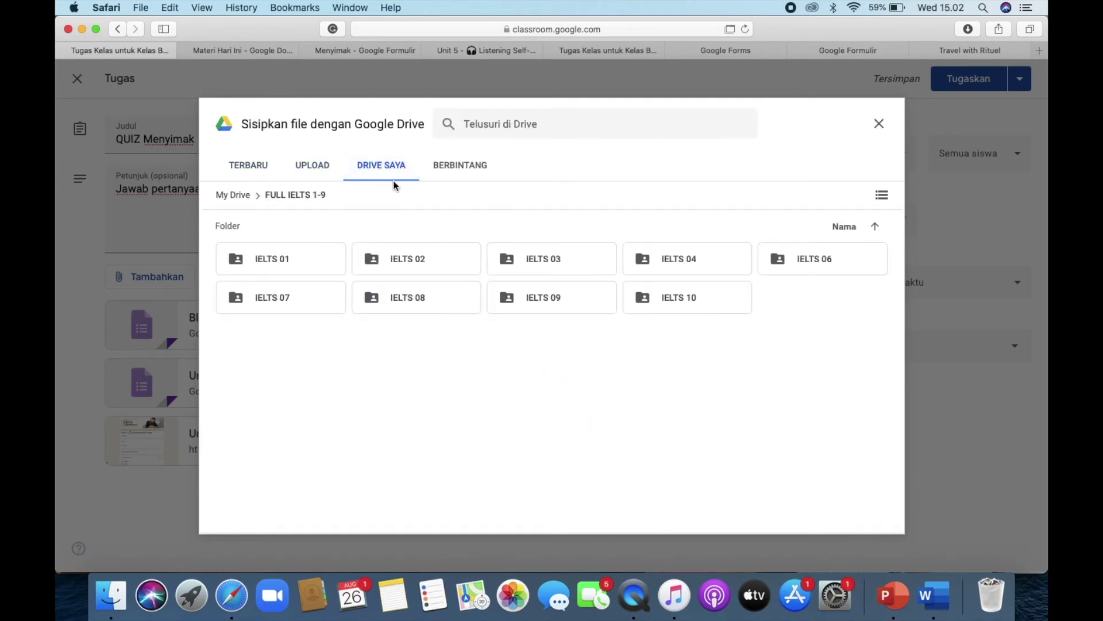
double_click(536, 262)
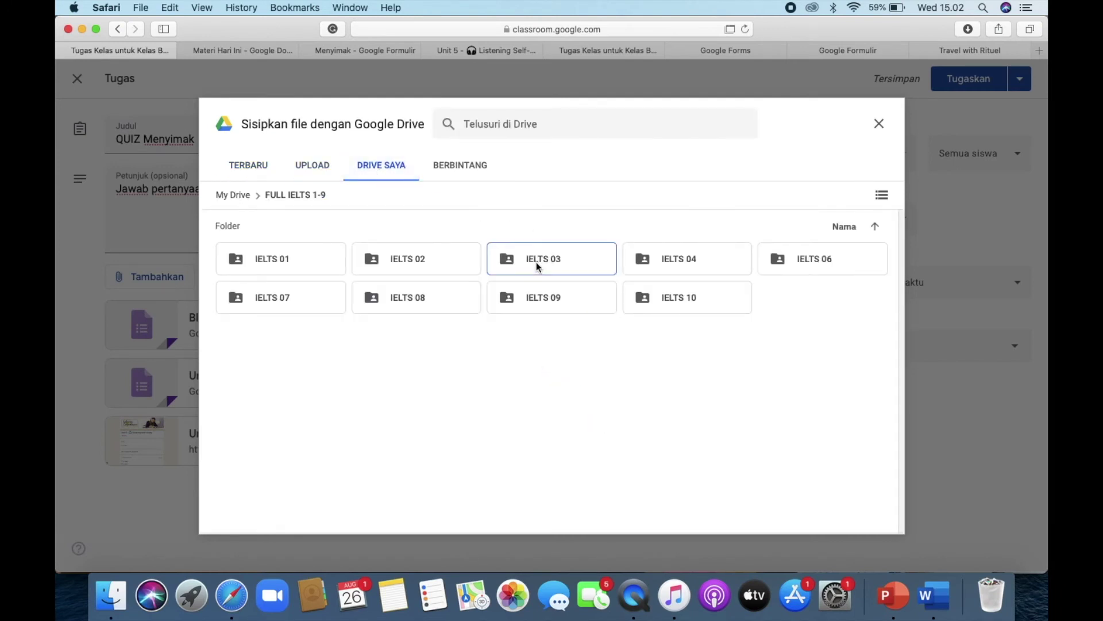
double_click(317, 260)
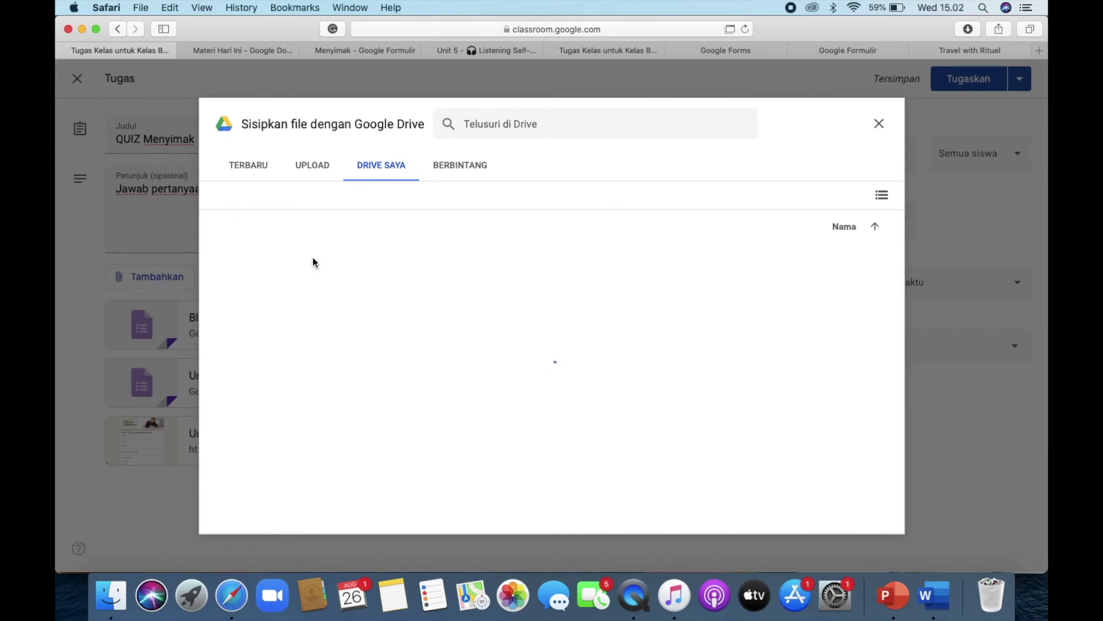
double_click(440, 320)
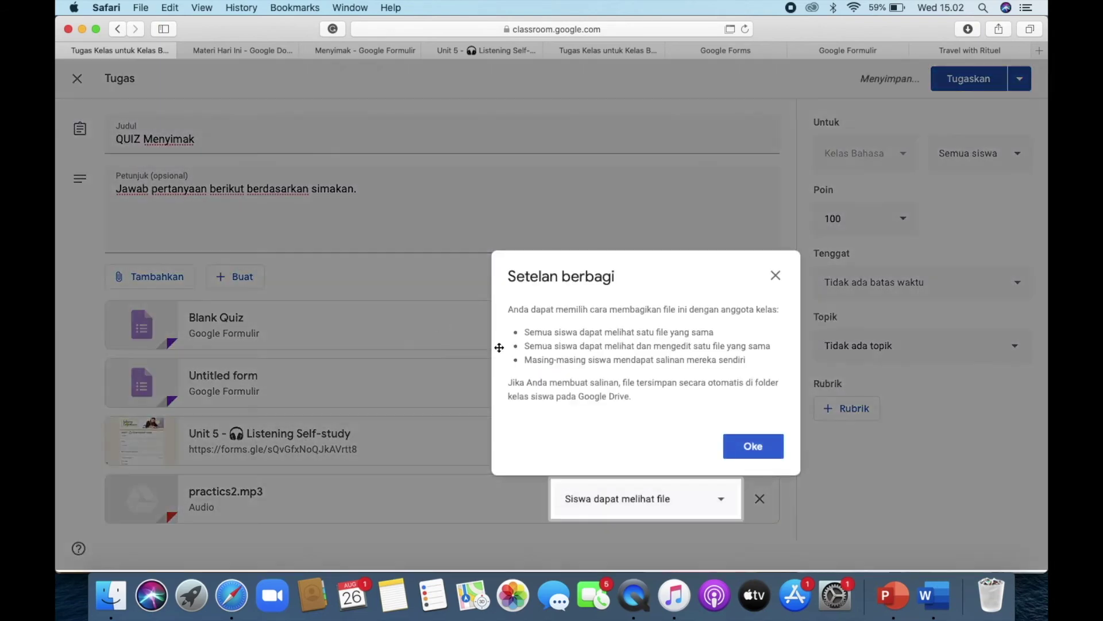
left_click(759, 450)
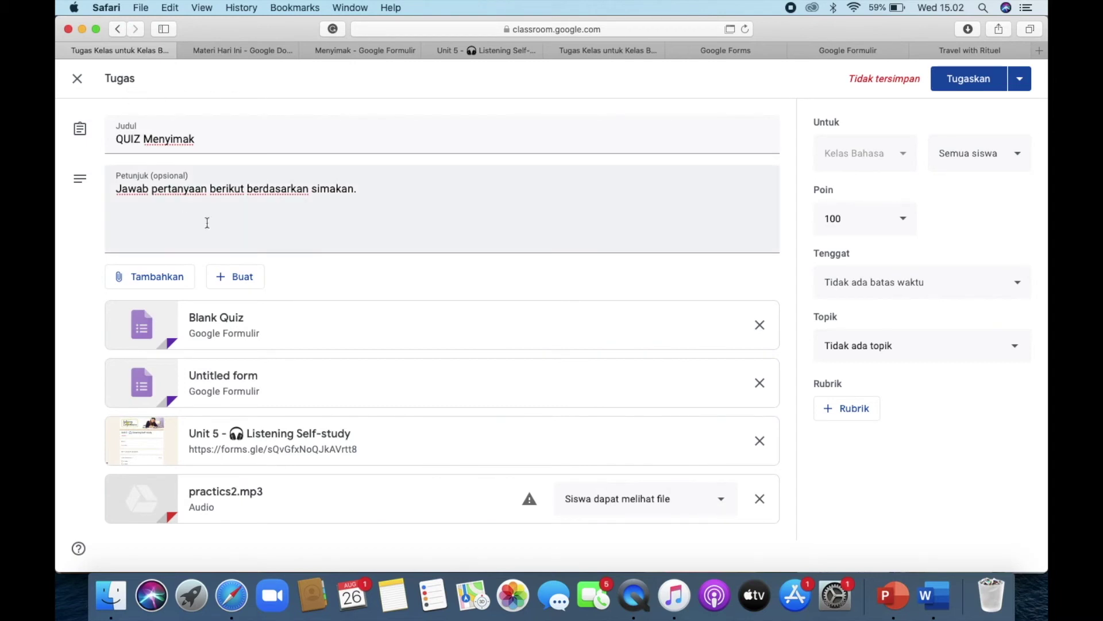
- Set the sharing of practics2.mp3 to "Buat salinan untuk setiap siswa"
left_click(722, 499)
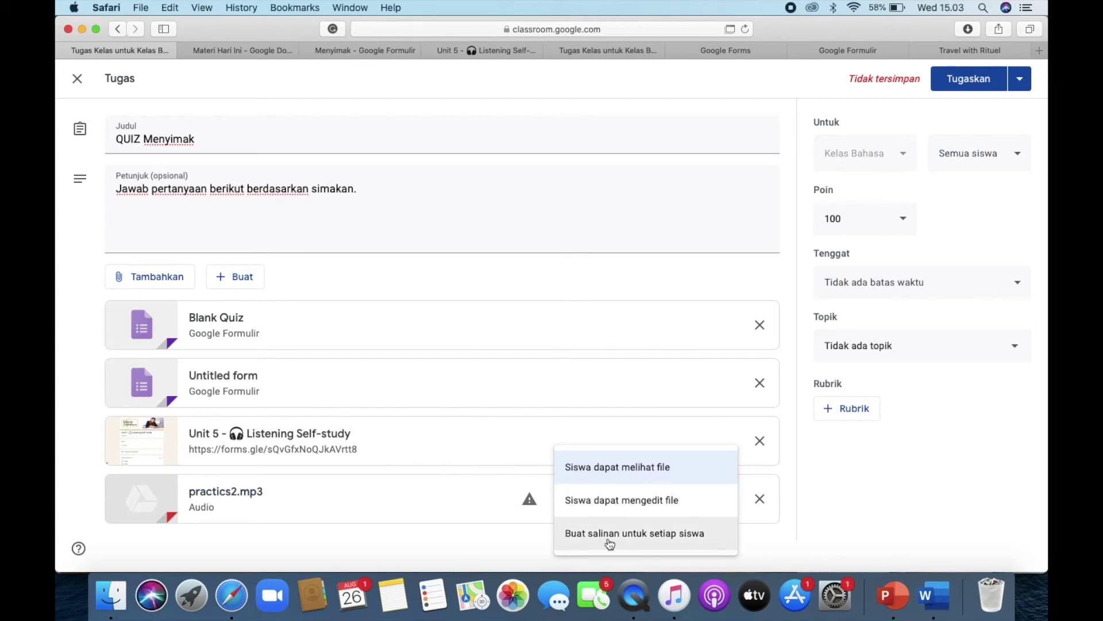
left_click(648, 541)
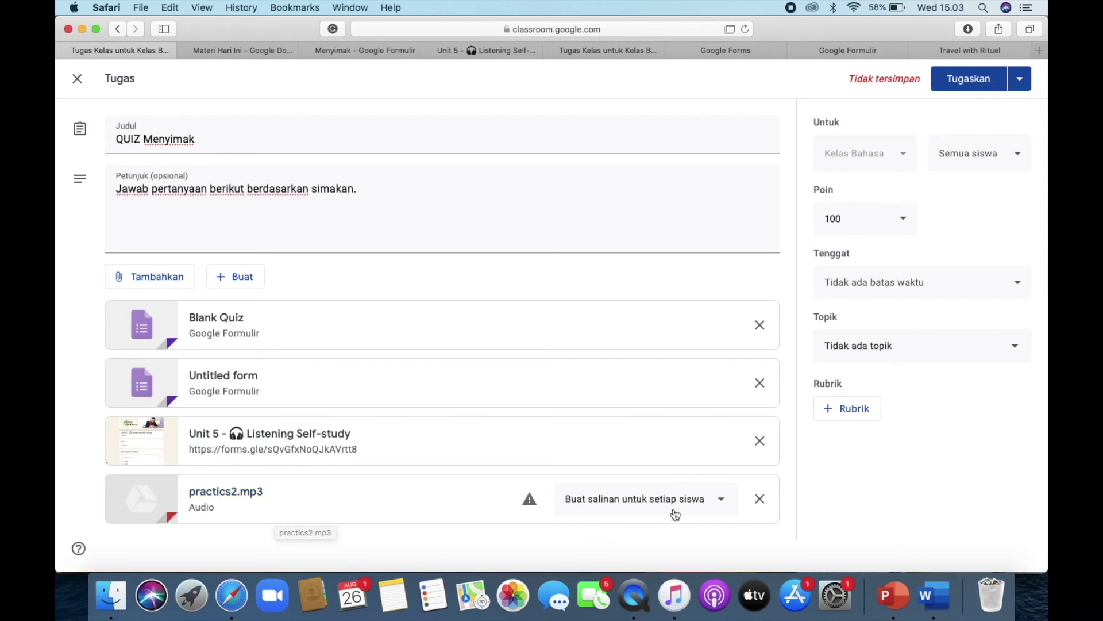
left_click(726, 503)
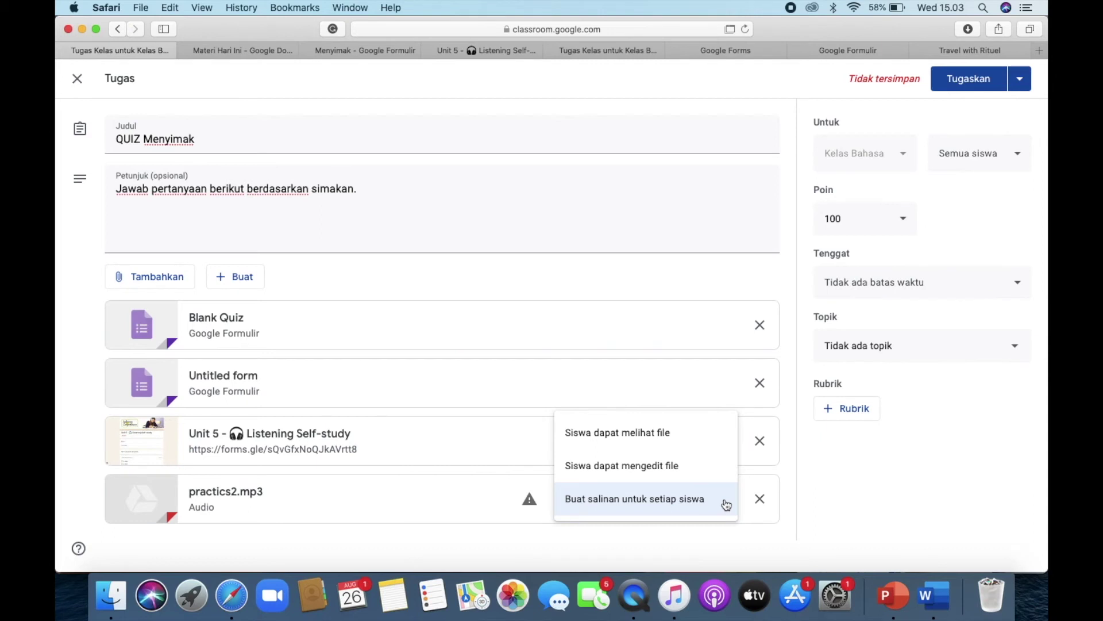
left_click(642, 506)
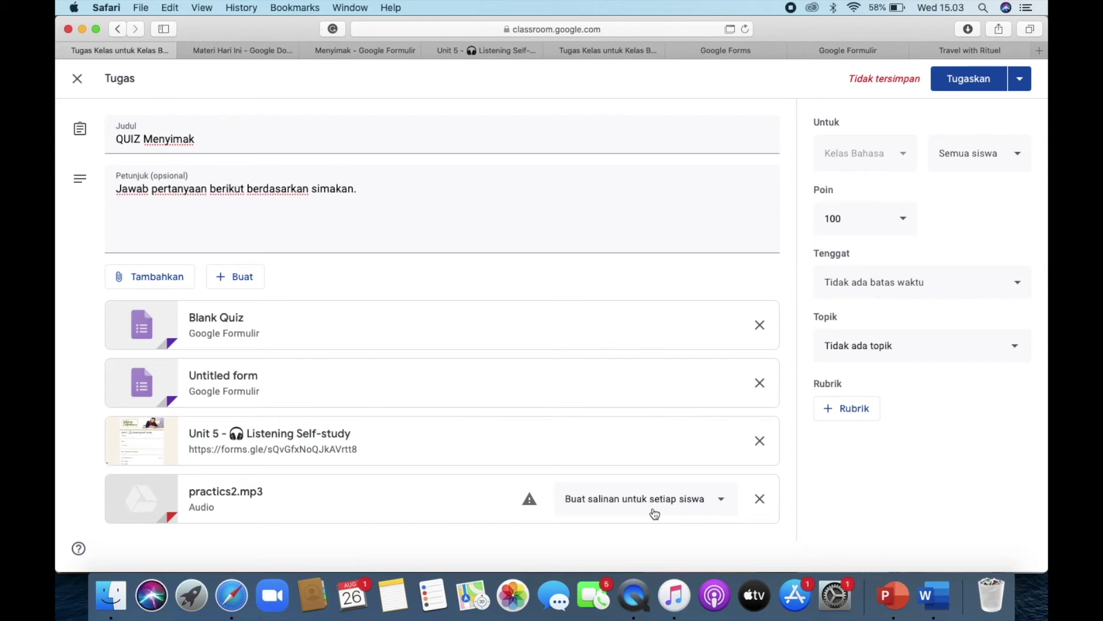
left_click(668, 508)
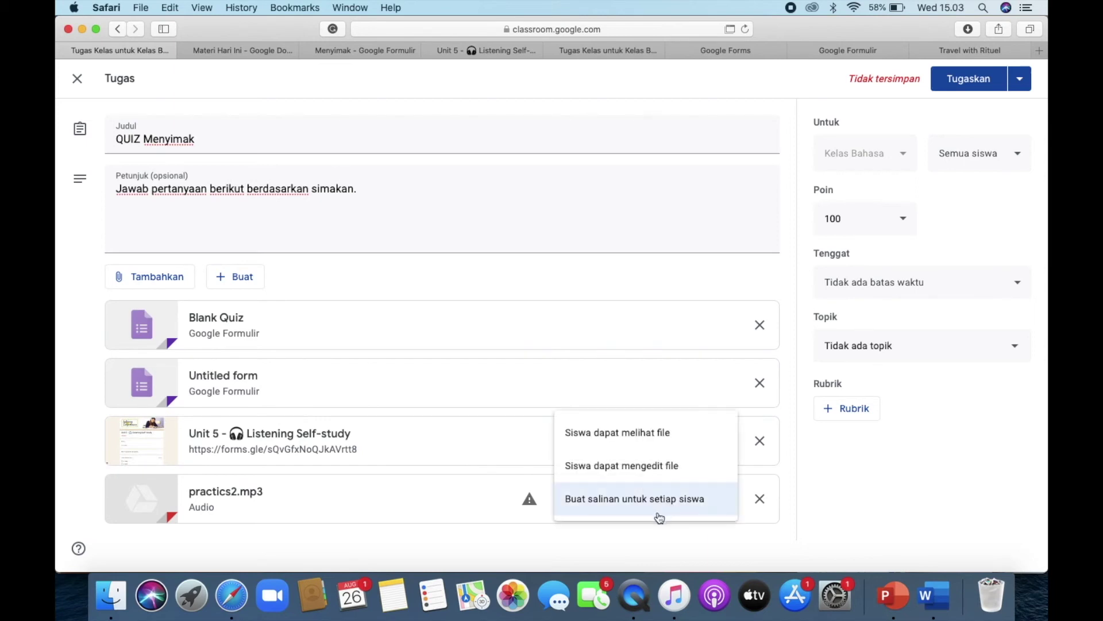
left_click(717, 528)
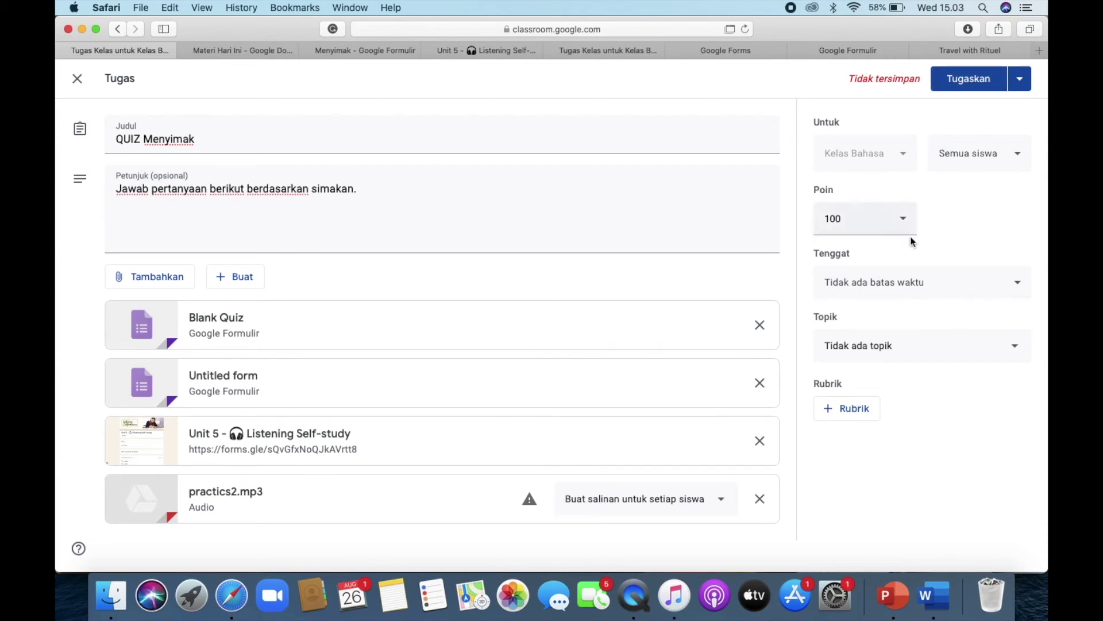
- Set the quiz assignment's due date to 31 Agu 2020 at 23.59
left_click(882, 286)
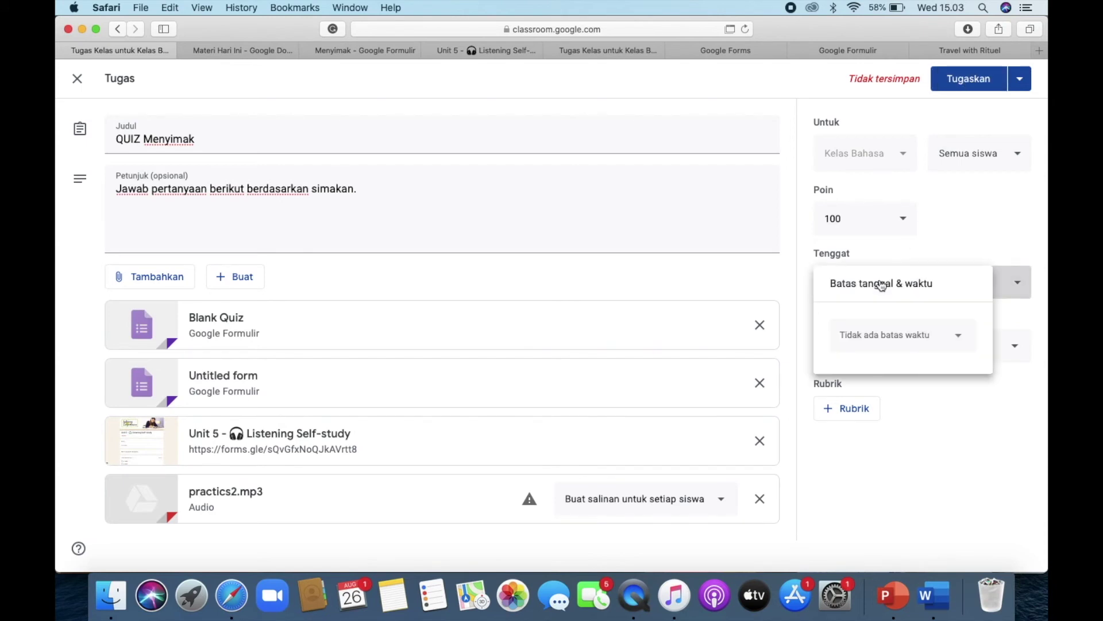
left_click(871, 335)
left_click(867, 510)
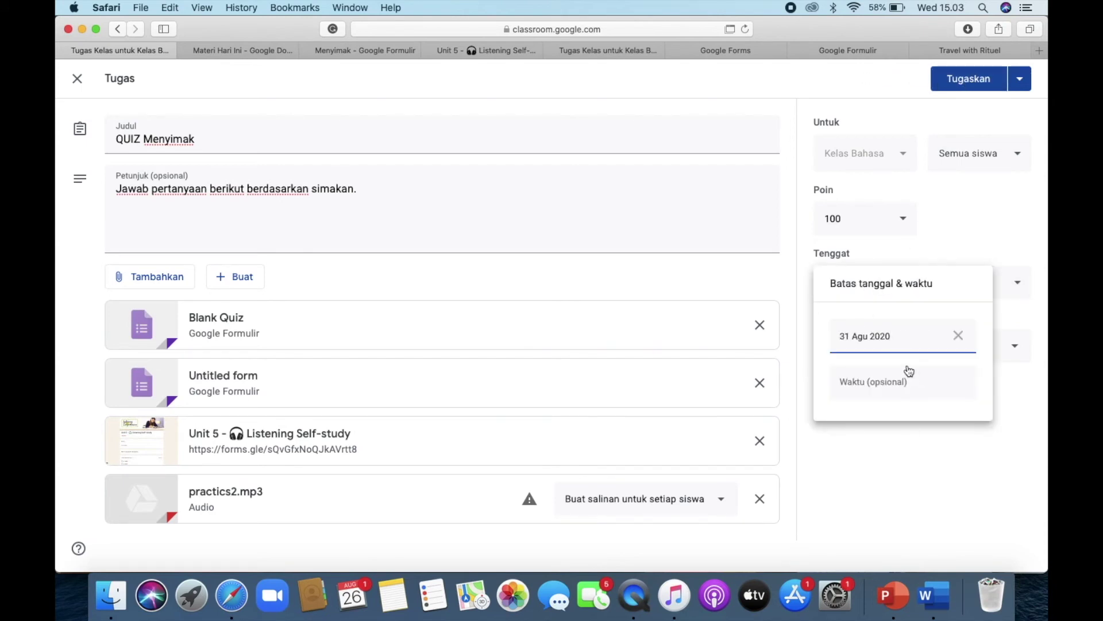
left_click(874, 384)
left_click(873, 450)
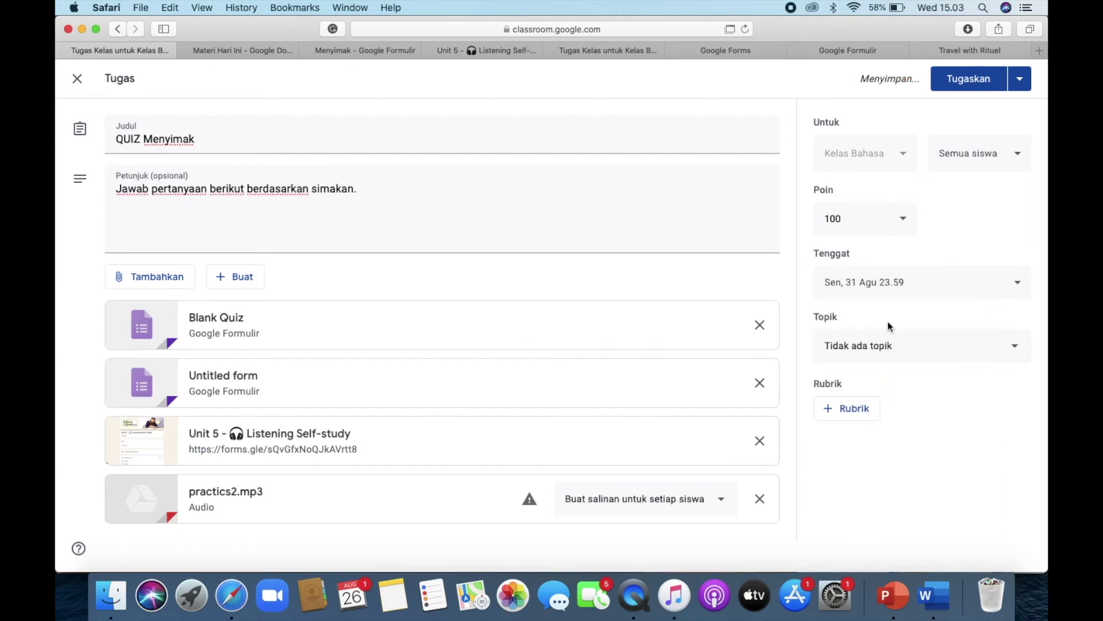
- Assign QUIZ Menyimak to the class without a topic and move it to the start of Pertemuan Ke-1
left_click(881, 347)
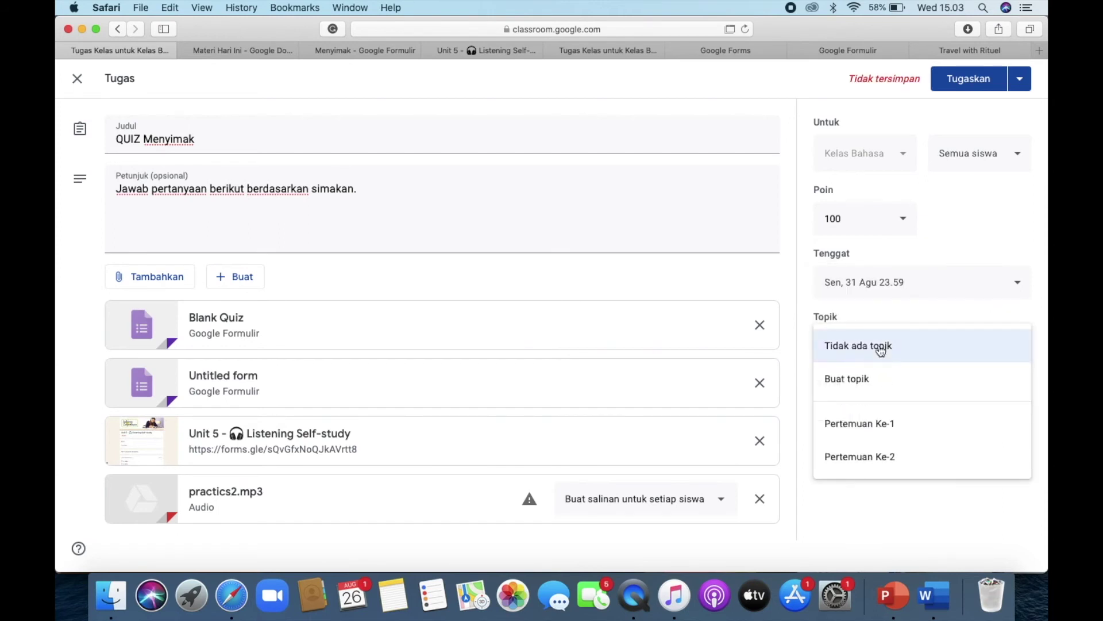
left_click(903, 514)
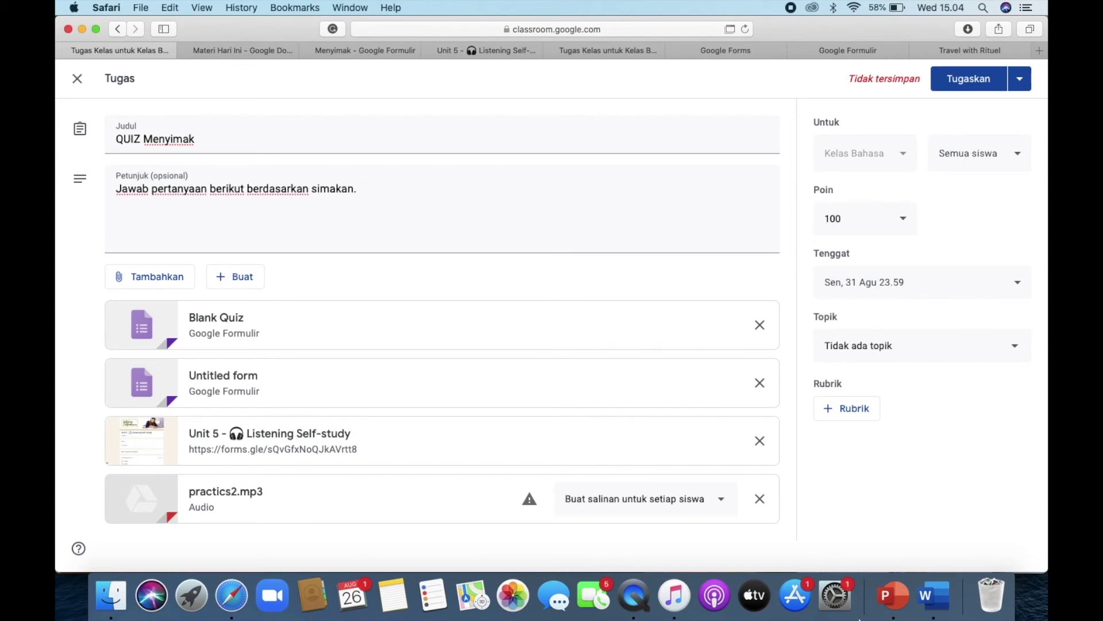
left_click(963, 80)
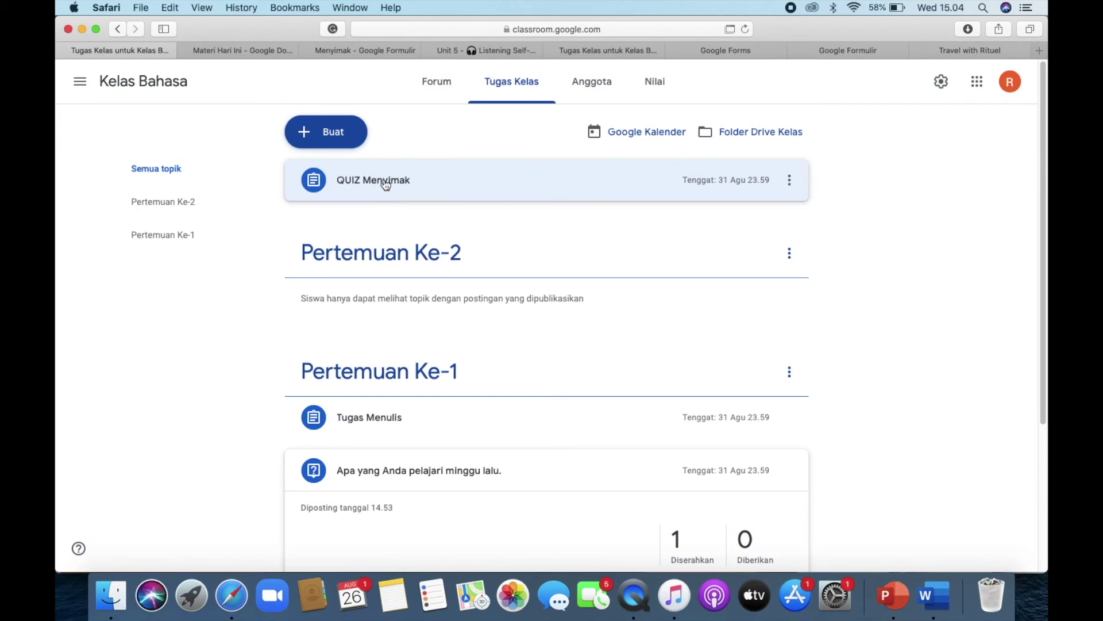
left_click_drag(385, 184, 403, 349)
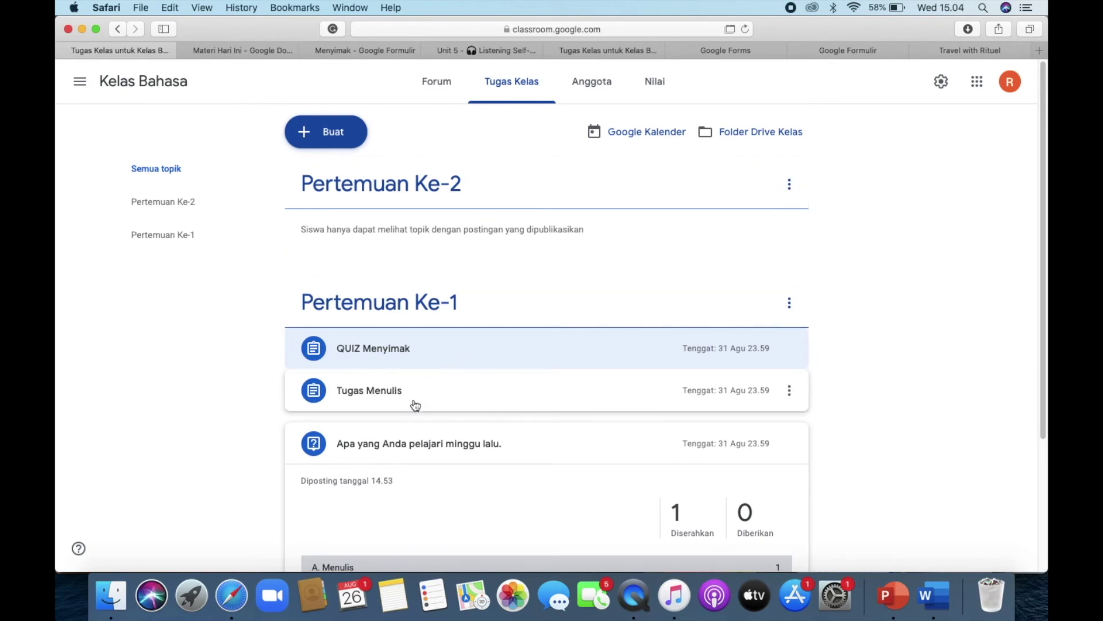
- Move the Tugas Menulis assignment to Pertemuan Ke-2 and return it to Pertemuan Ke-1 below QUIZ Menyimak
left_click_drag(412, 414, 409, 229)
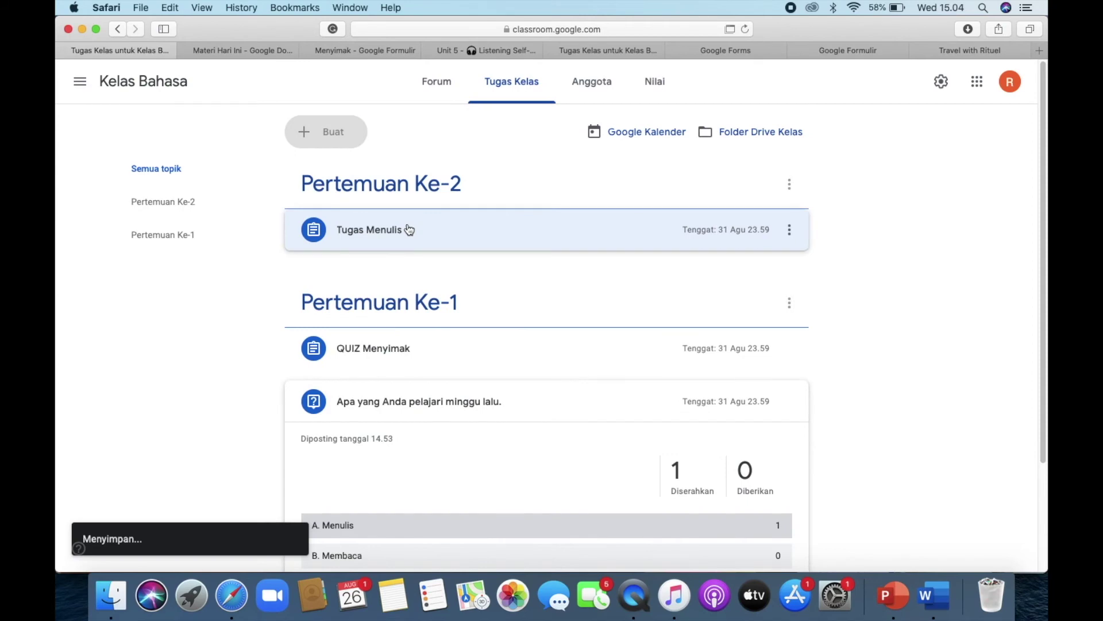
left_click_drag(406, 232, 411, 386)
left_click(339, 133)
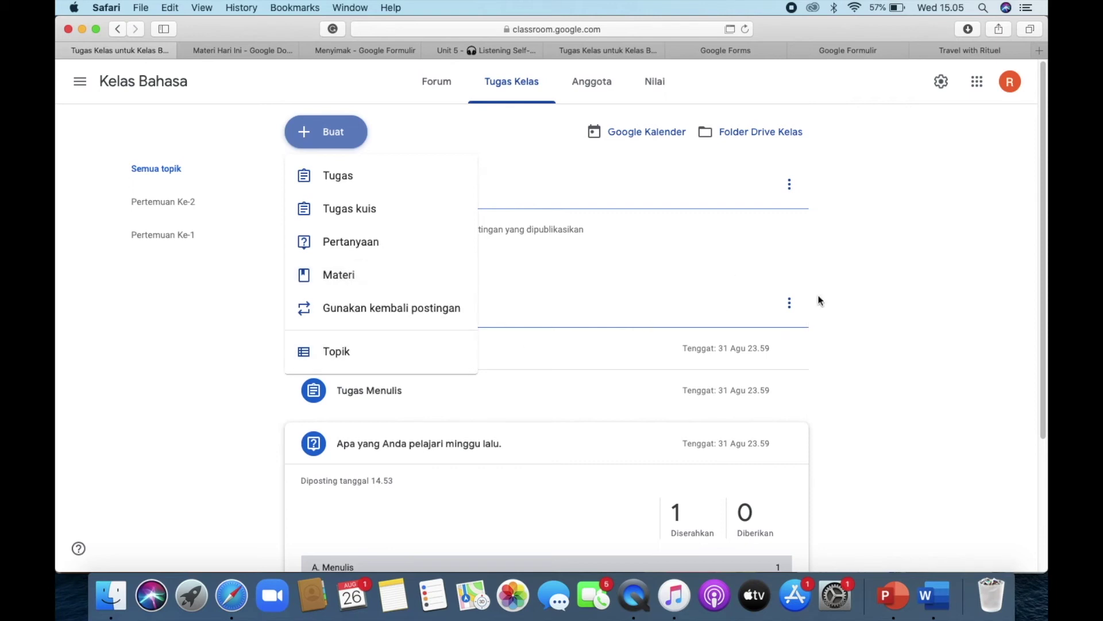
left_click(888, 322)
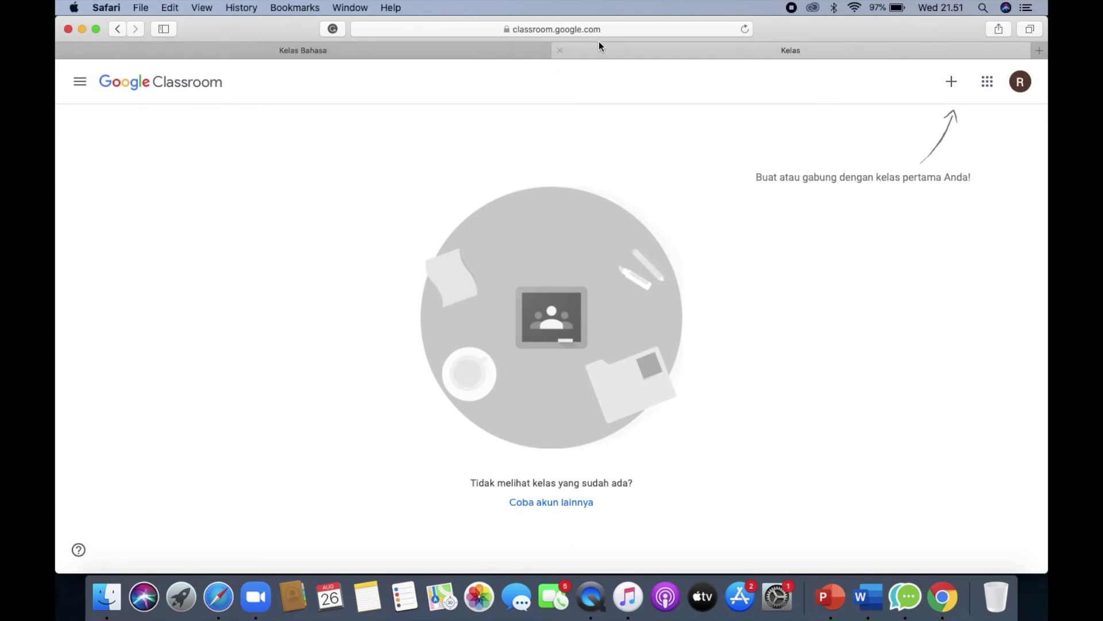
- Join Kelas Bahasa as a student, entering the class code copied from the teacher's class page
left_click(952, 82)
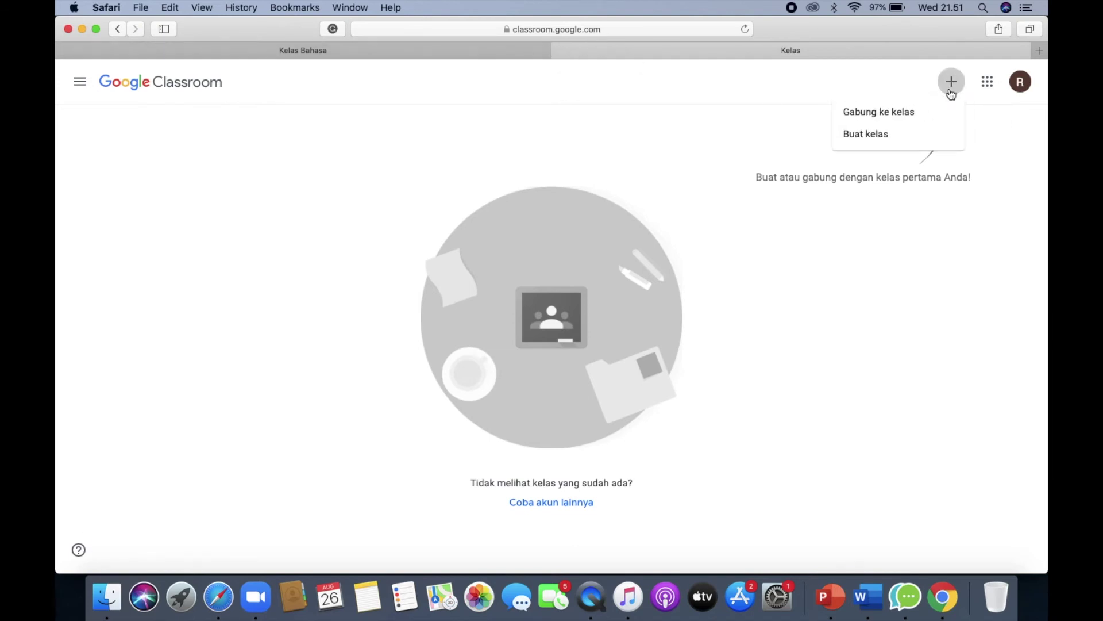
left_click(902, 117)
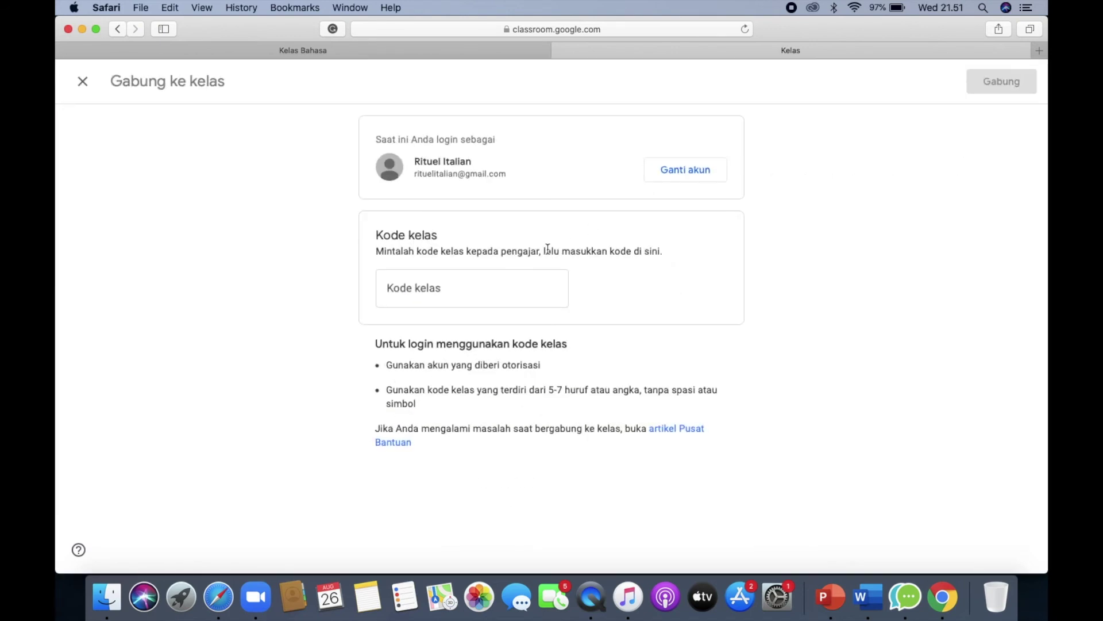
left_click(452, 277)
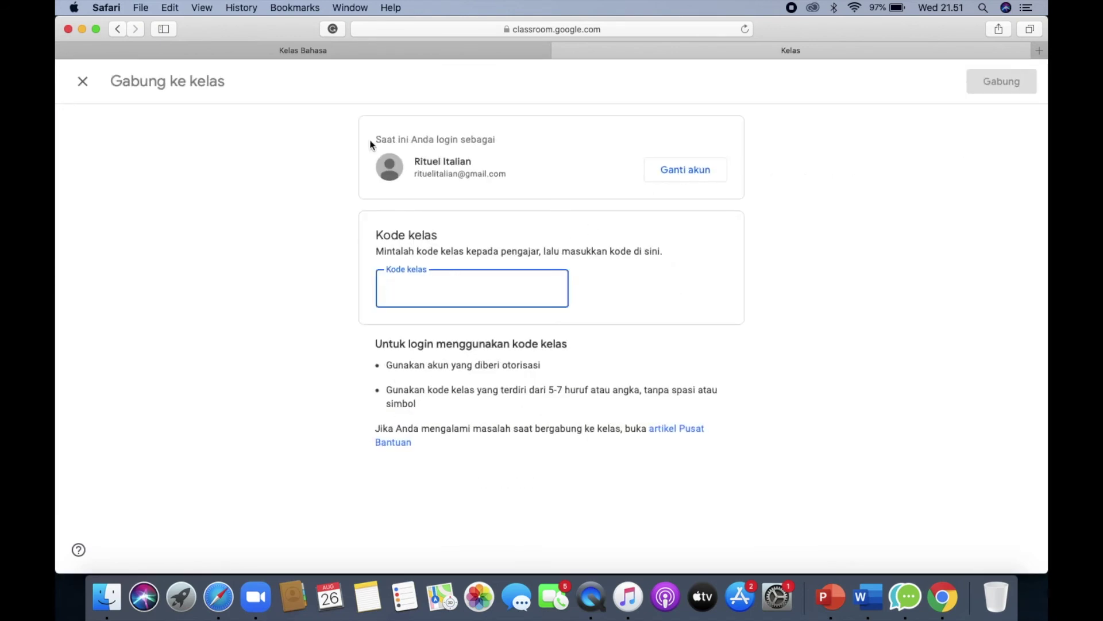
left_click(361, 57)
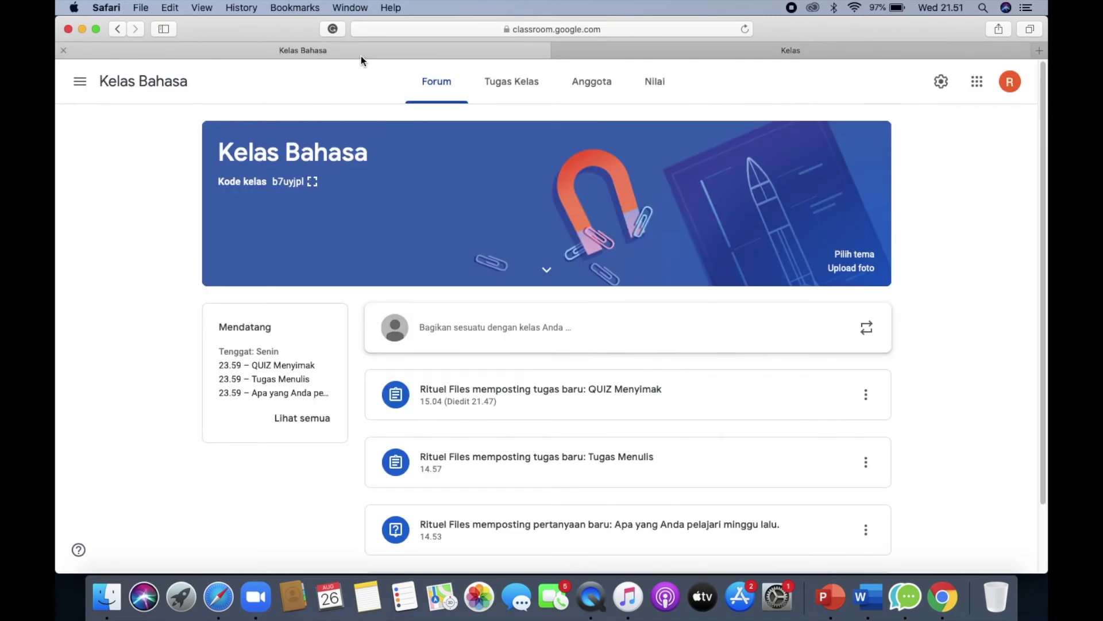
left_click(313, 183)
left_click_drag(695, 315, 382, 297)
key("super+c")
key("ctrl+Tab")
key("super+v")
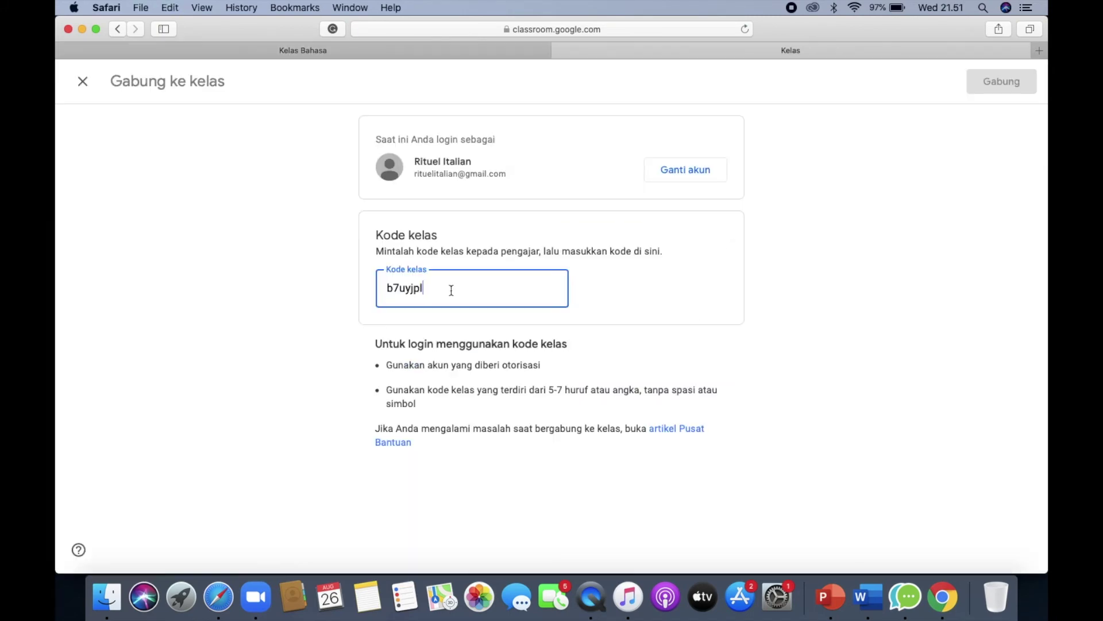
left_click(997, 82)
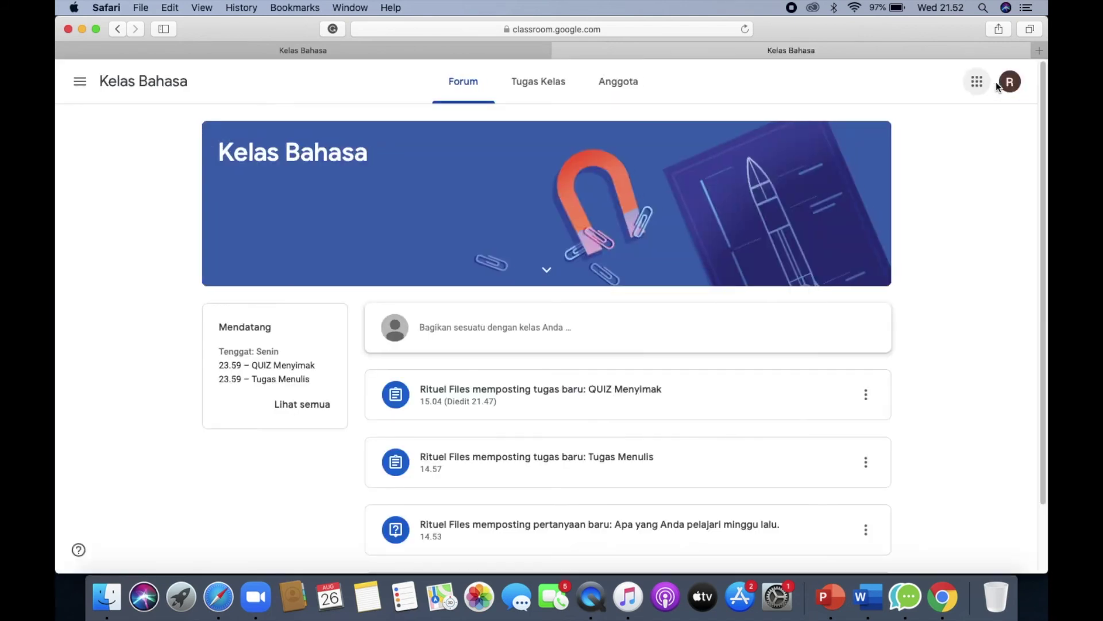
- View the attachment Bonjour à tous.docx from the Materi Hari Ini - Rabu, 26 Agustus 2020 classwork material and open it in a new window
left_click(550, 92)
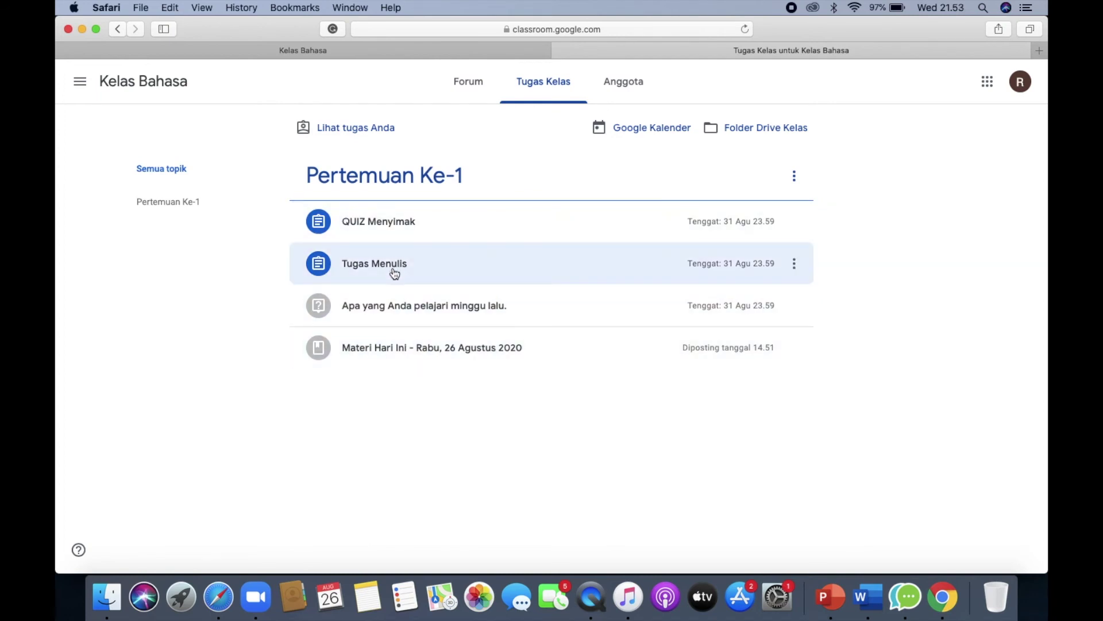
left_click(431, 357)
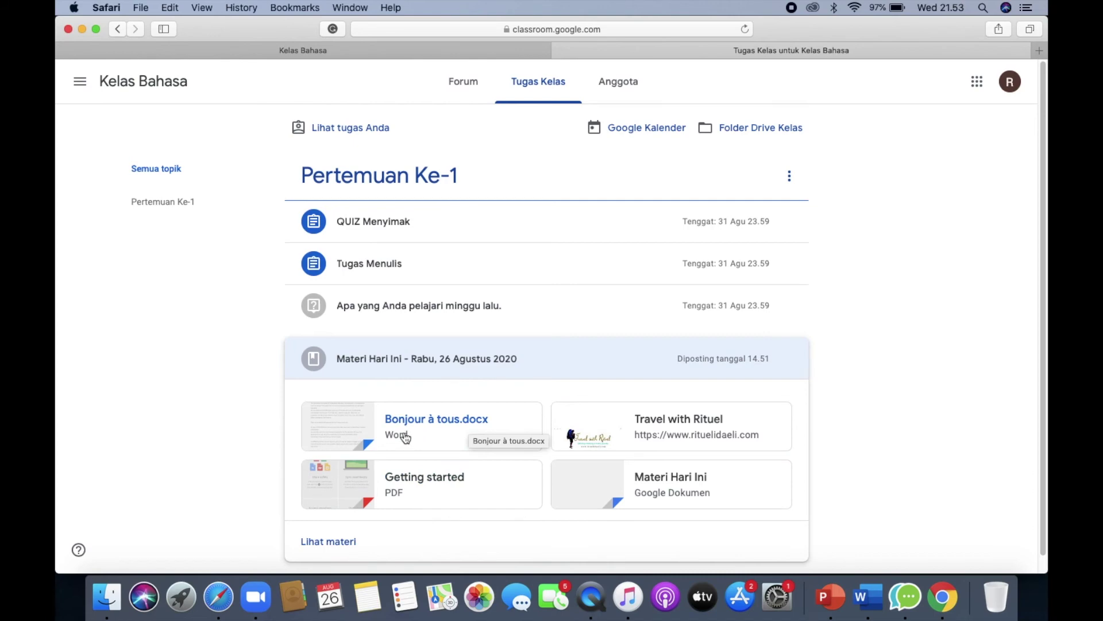
scroll(405, 437, "down", 1)
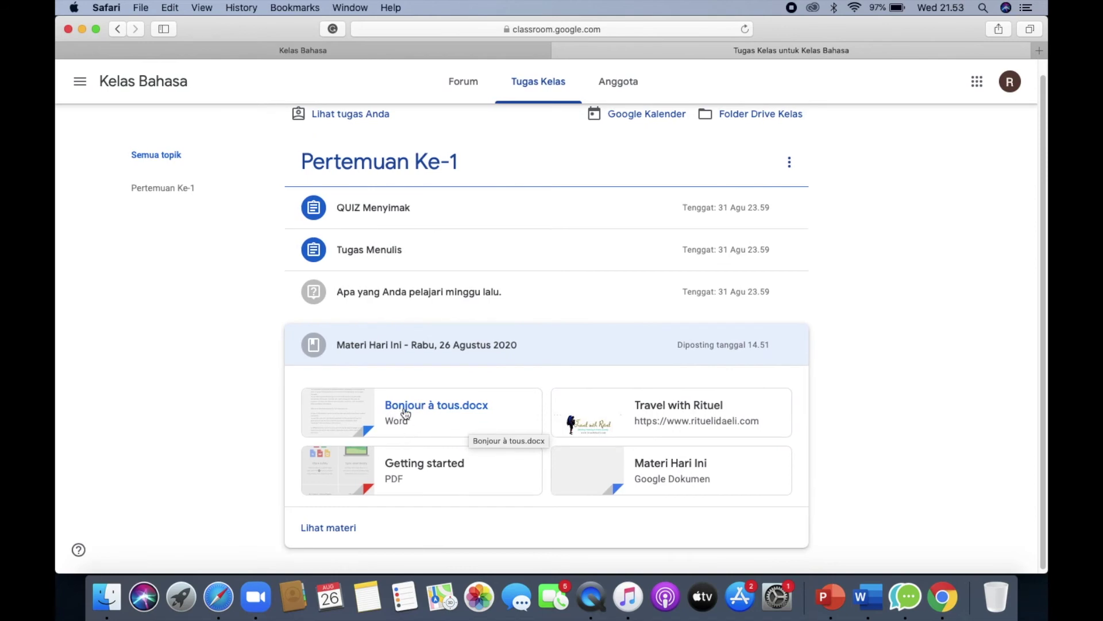
left_click(406, 412)
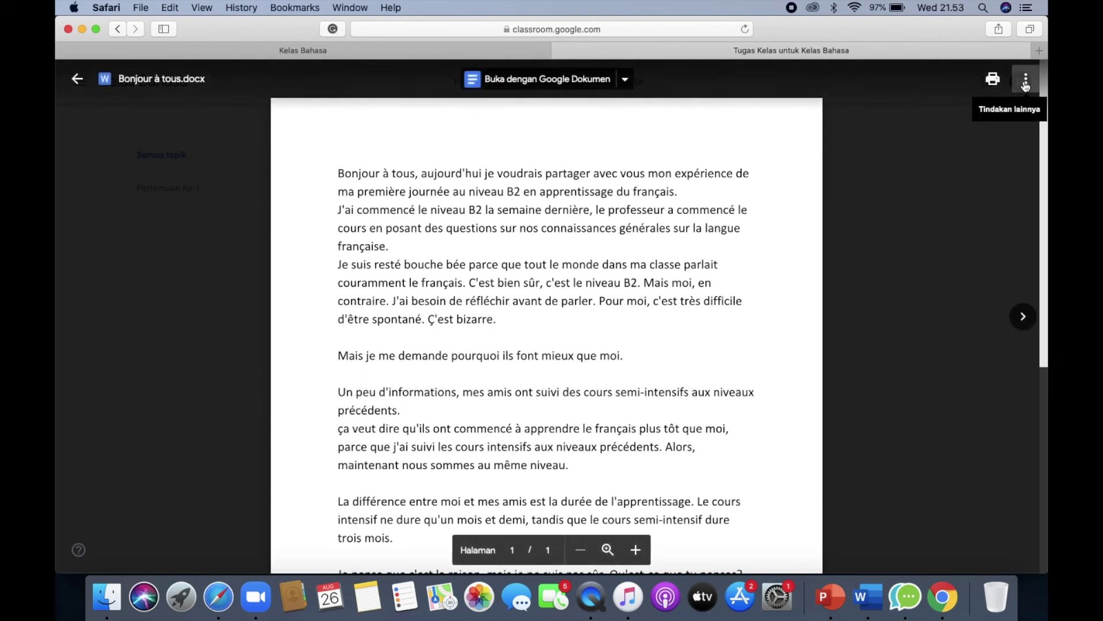
left_click(1026, 83)
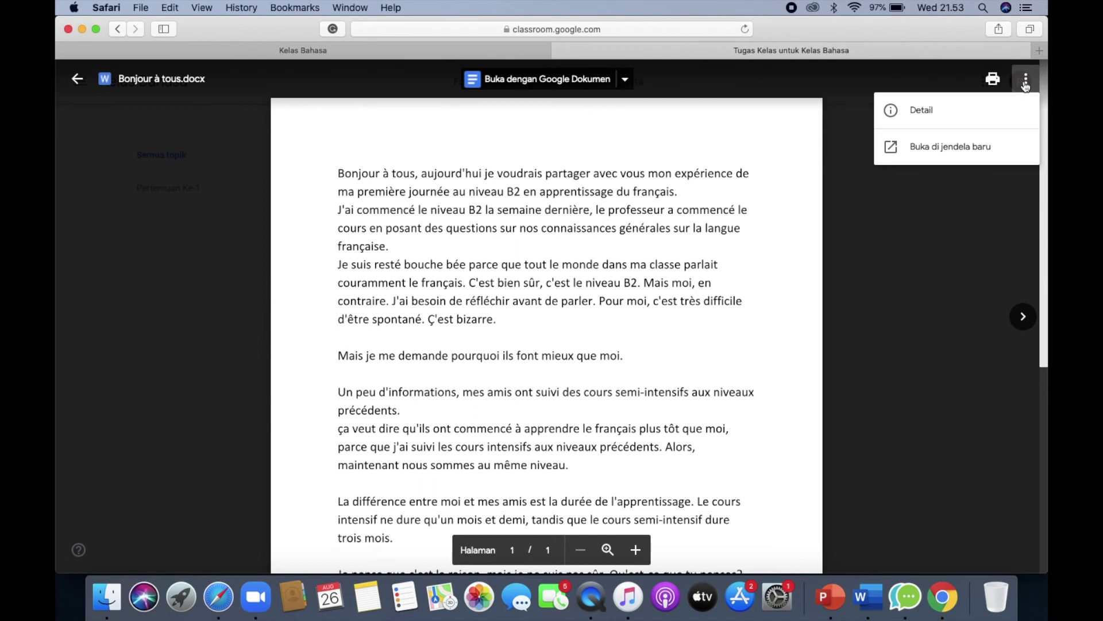
left_click(940, 148)
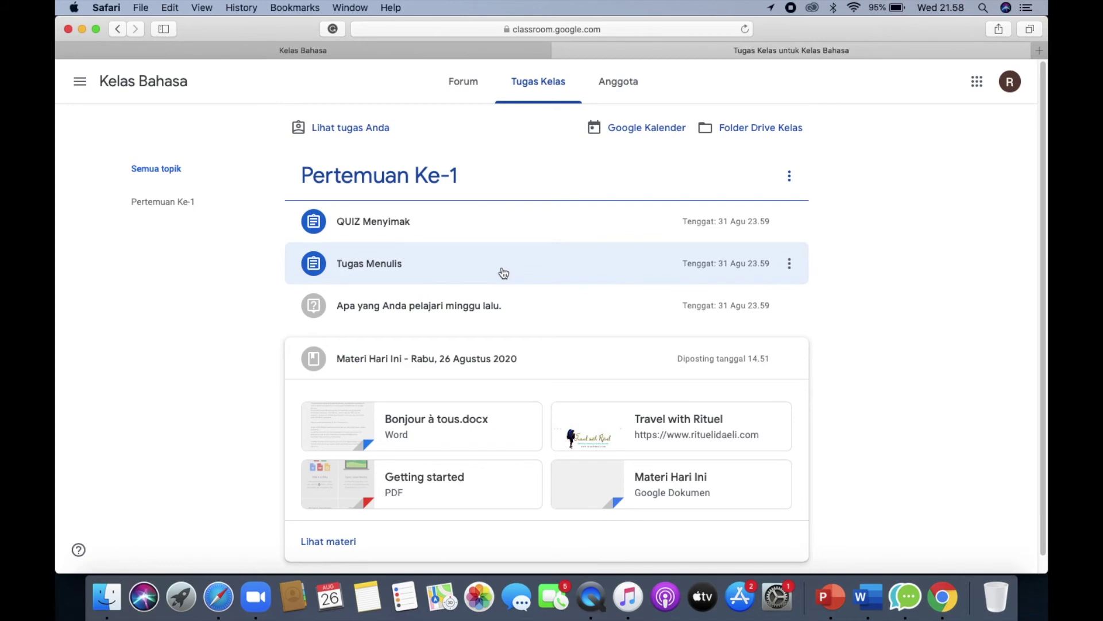
- Open the full page of the Tugas Menulis assignment and dismiss the hint about adding files
left_click(504, 272)
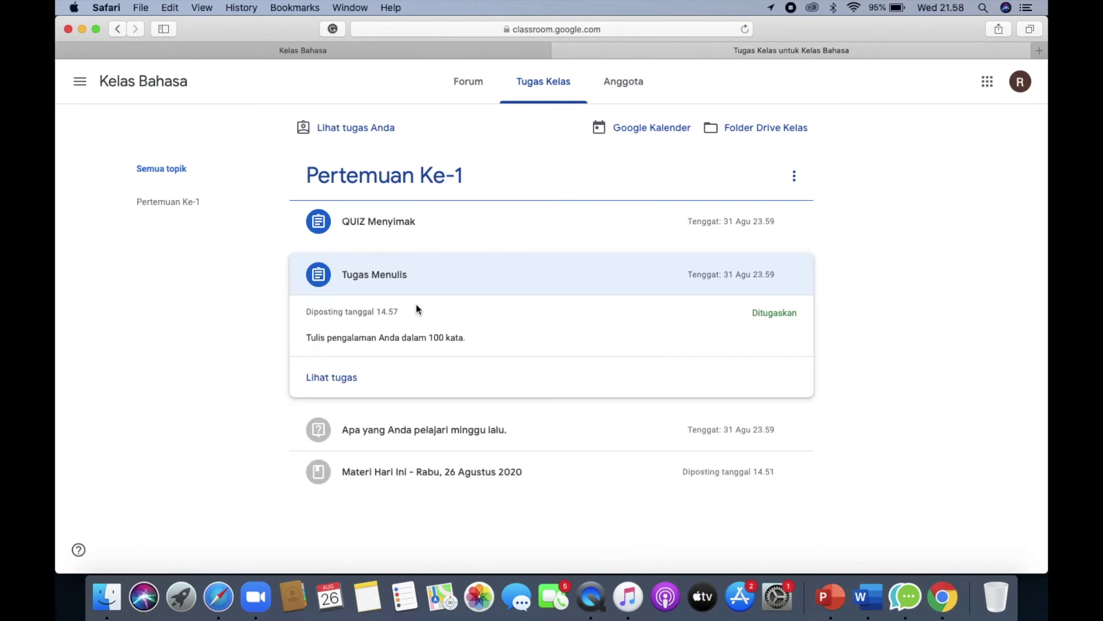
left_click(334, 378)
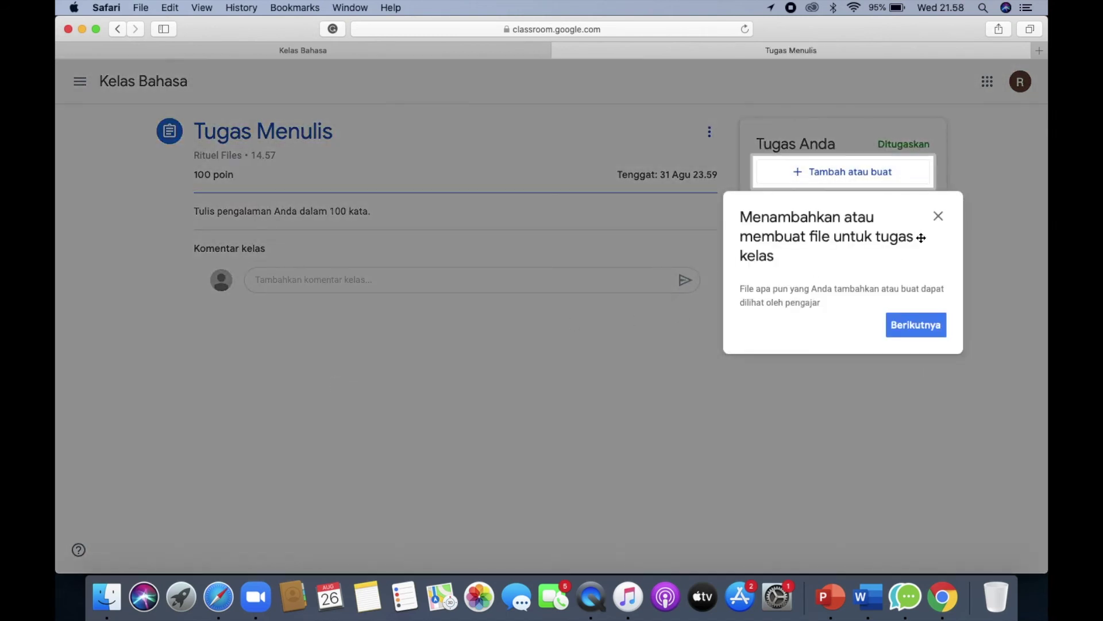
left_click(939, 216)
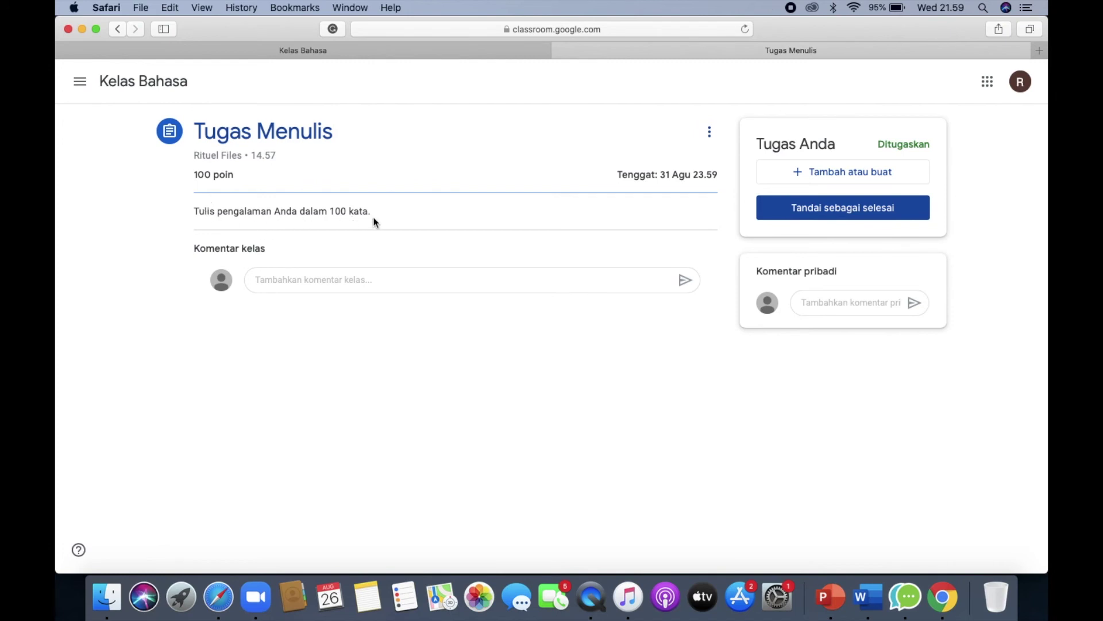
- Examine the class comment and private comment fields of the Tugas Menulis assignment
left_click(359, 277)
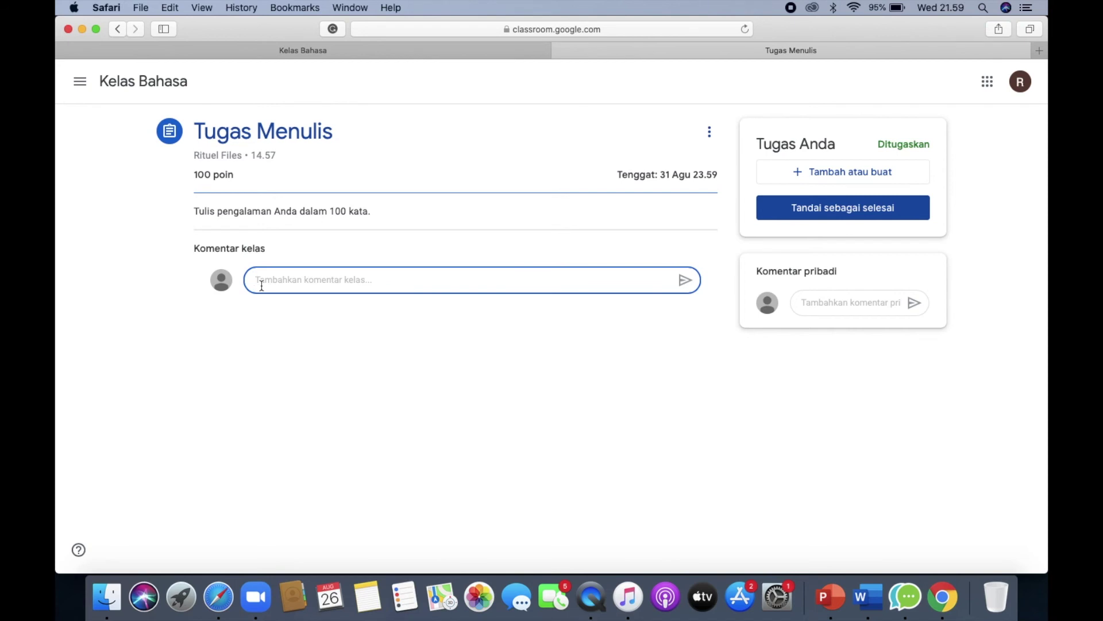
left_click(840, 302)
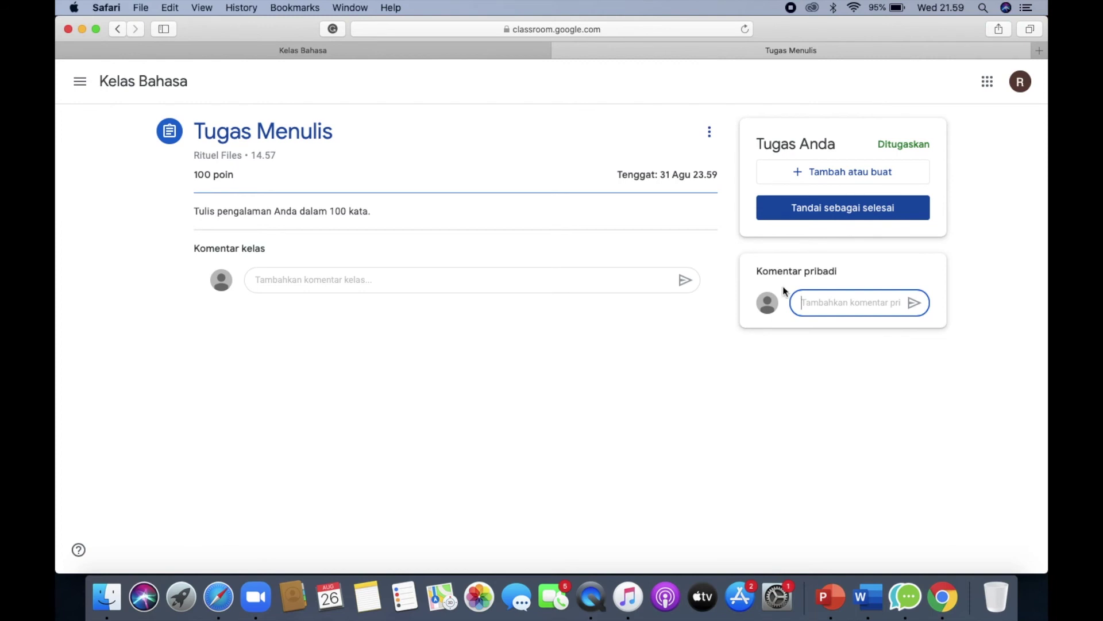
left_click(432, 256)
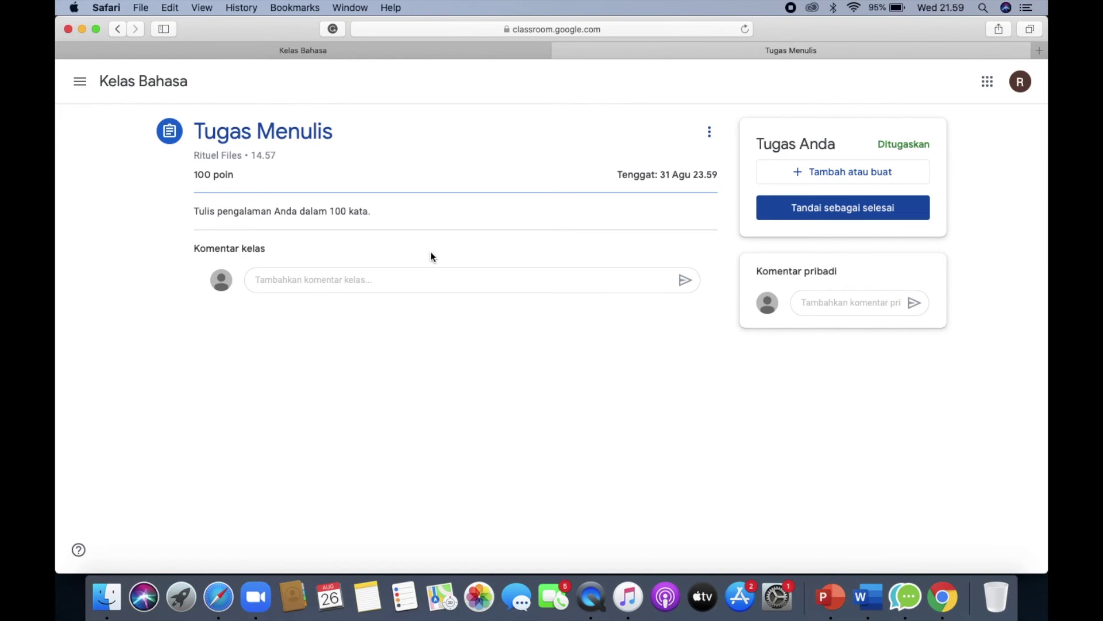
left_click(859, 175)
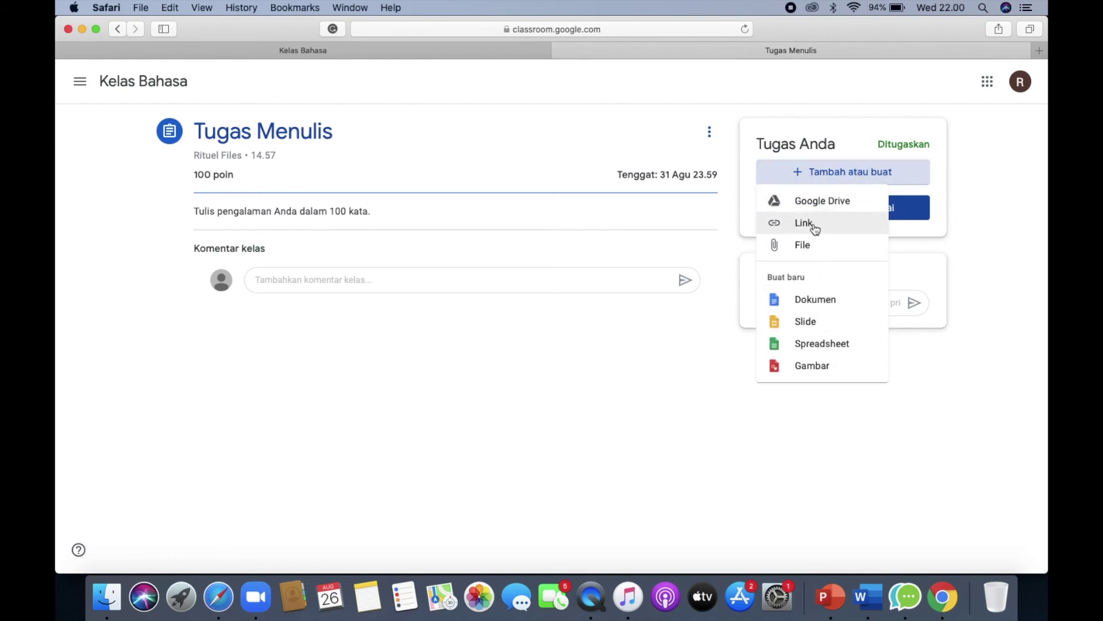
left_click(815, 253)
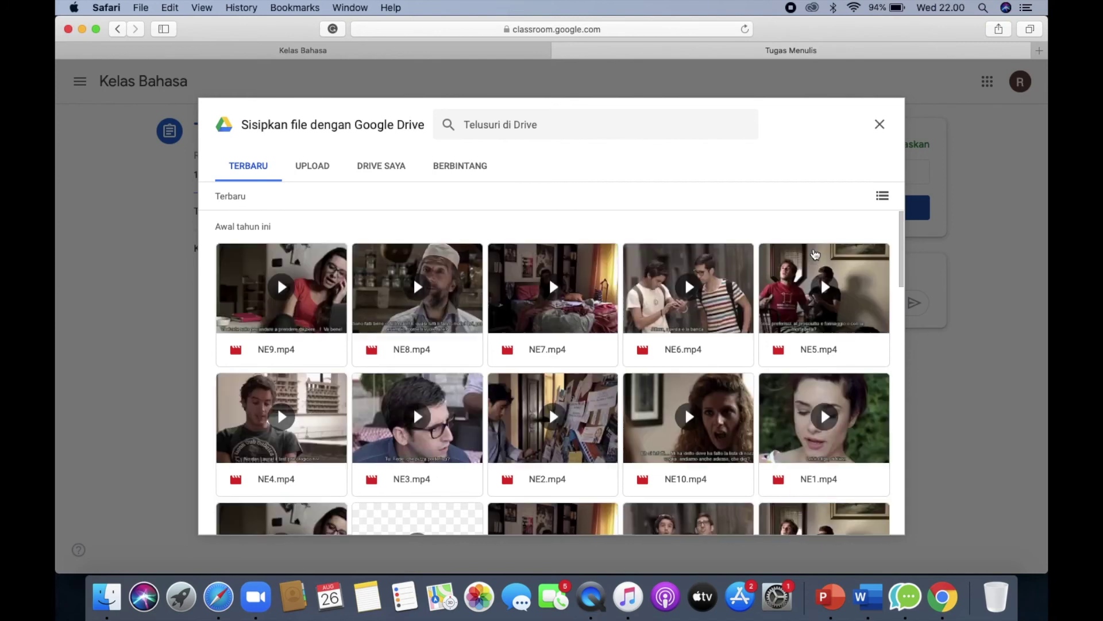
left_click(310, 167)
left_click(550, 406)
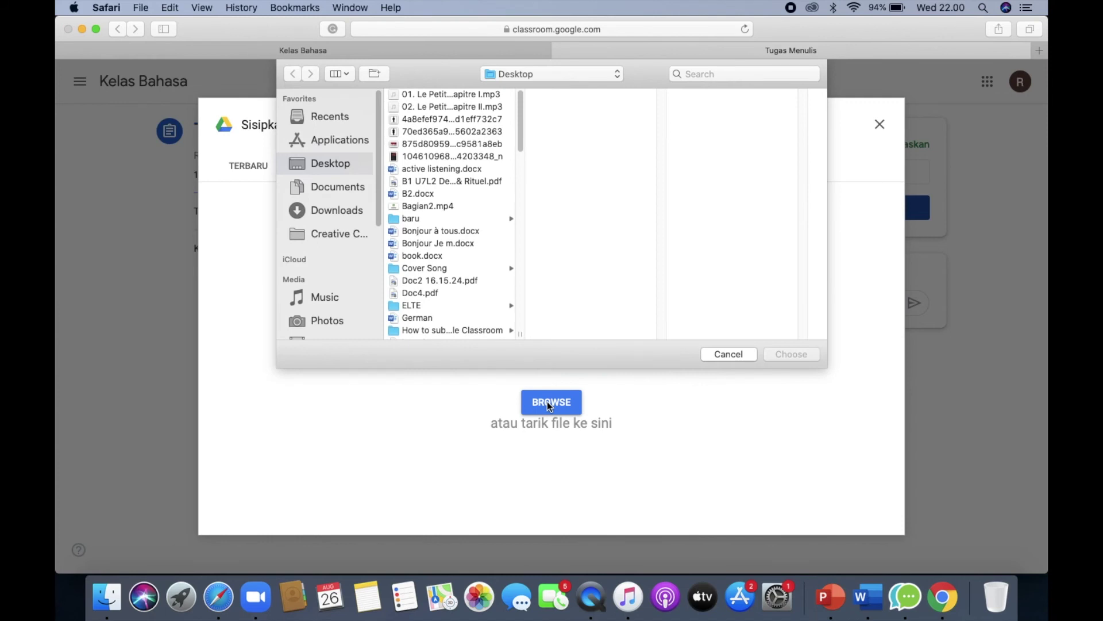
left_click(717, 350)
left_click(878, 128)
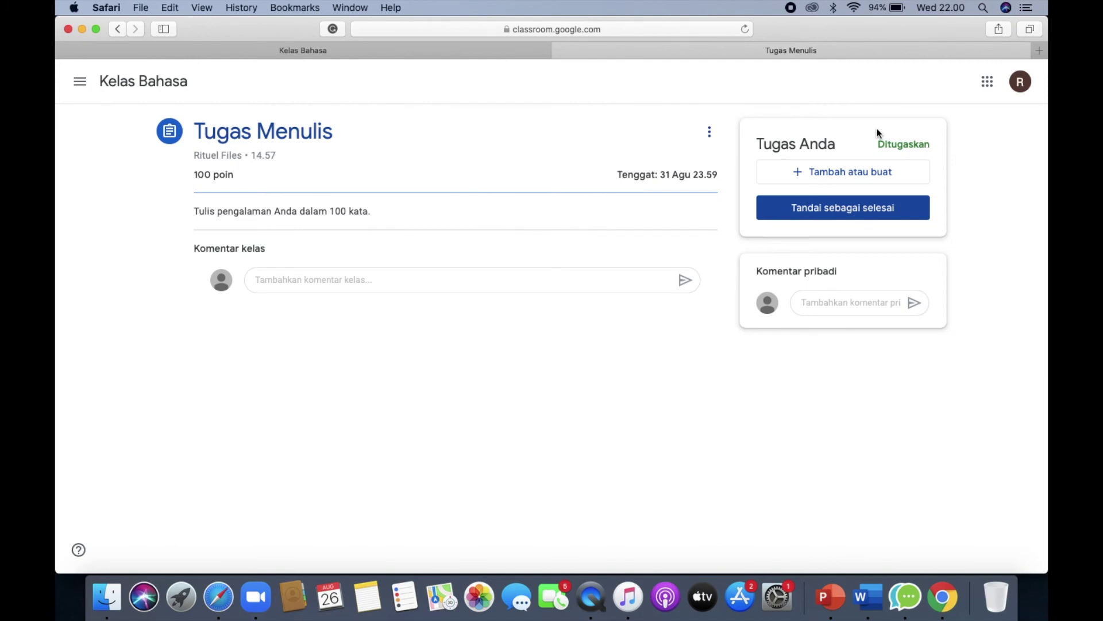
- Create a new Google document as the student's work for Tugas Menulis and open it for writing
left_click(845, 171)
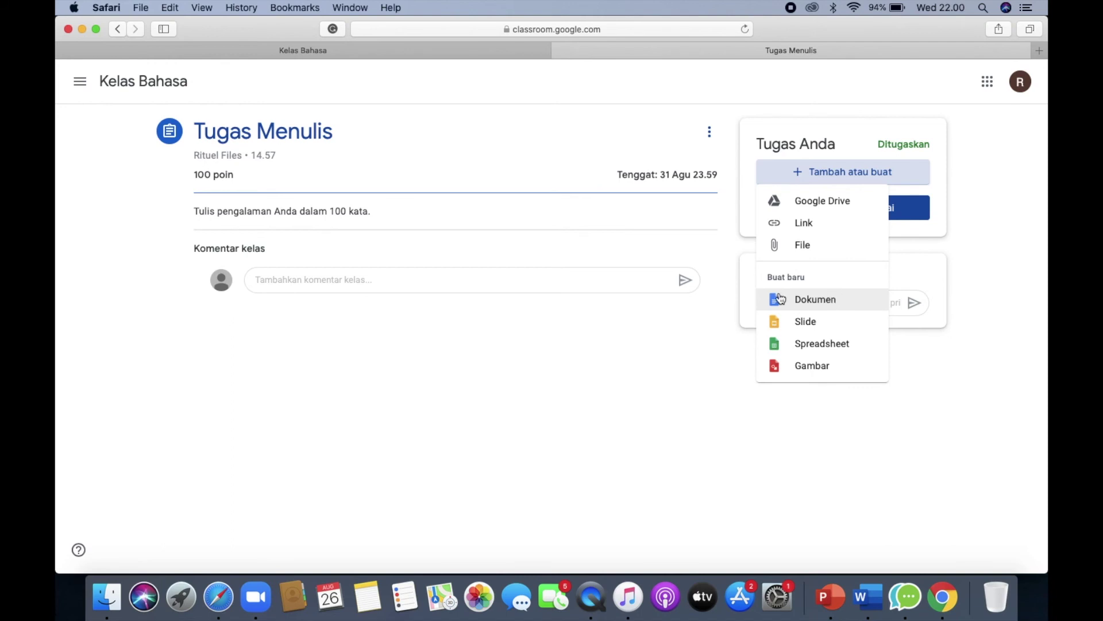
left_click(883, 172)
left_click(885, 171)
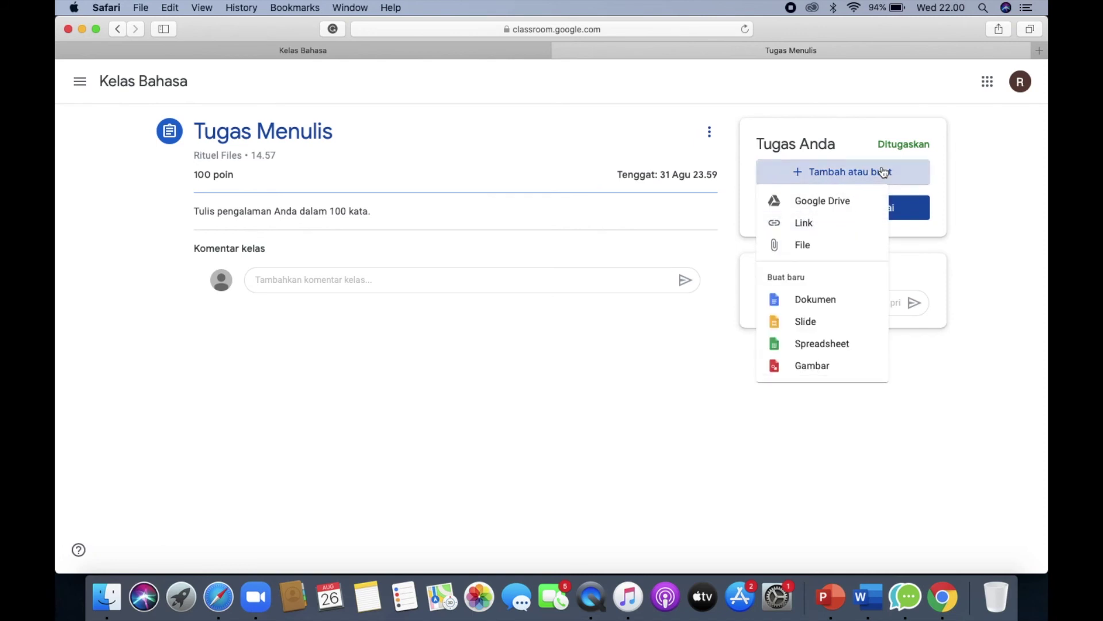
left_click(813, 304)
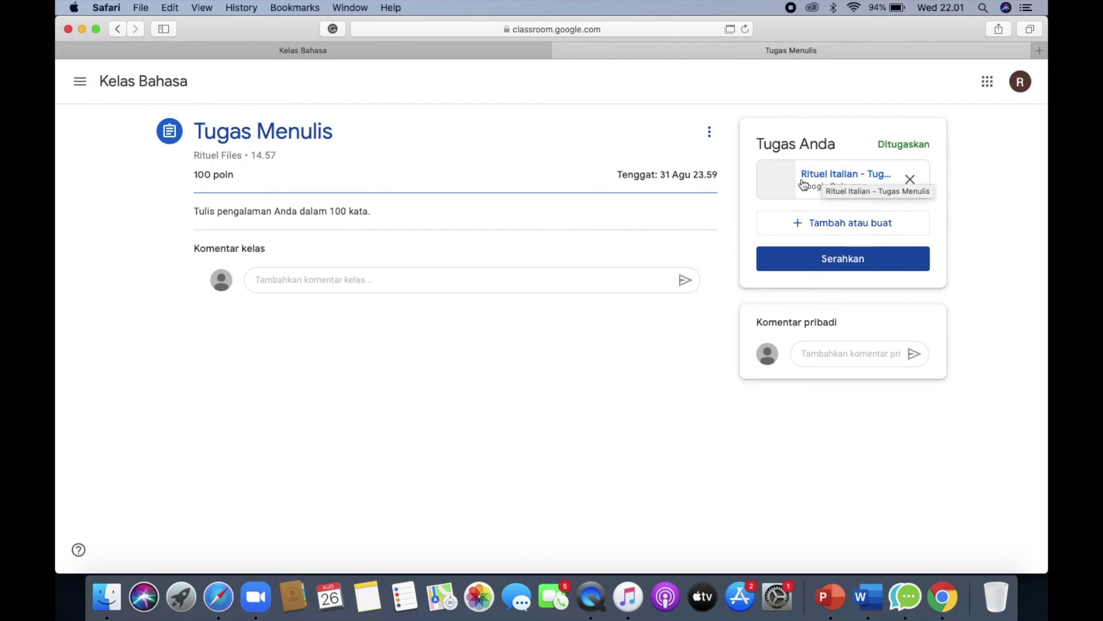
left_click(837, 182)
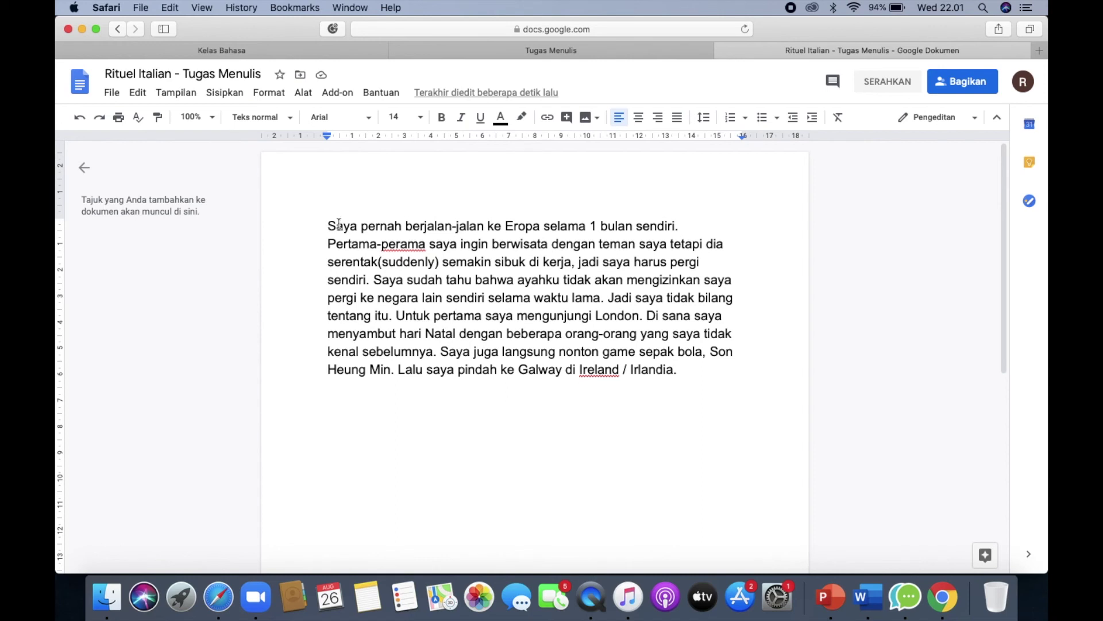
- Submit the written Tugas Menulis document to the teacher and confirm handing it in
left_click_drag(714, 373, 358, 248)
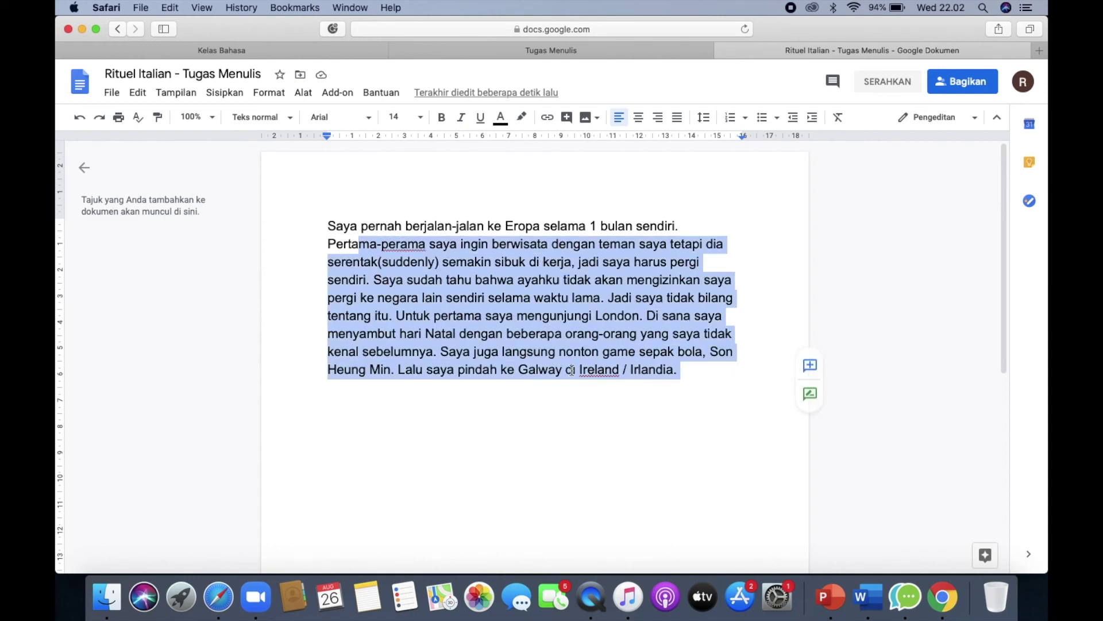
left_click(722, 374)
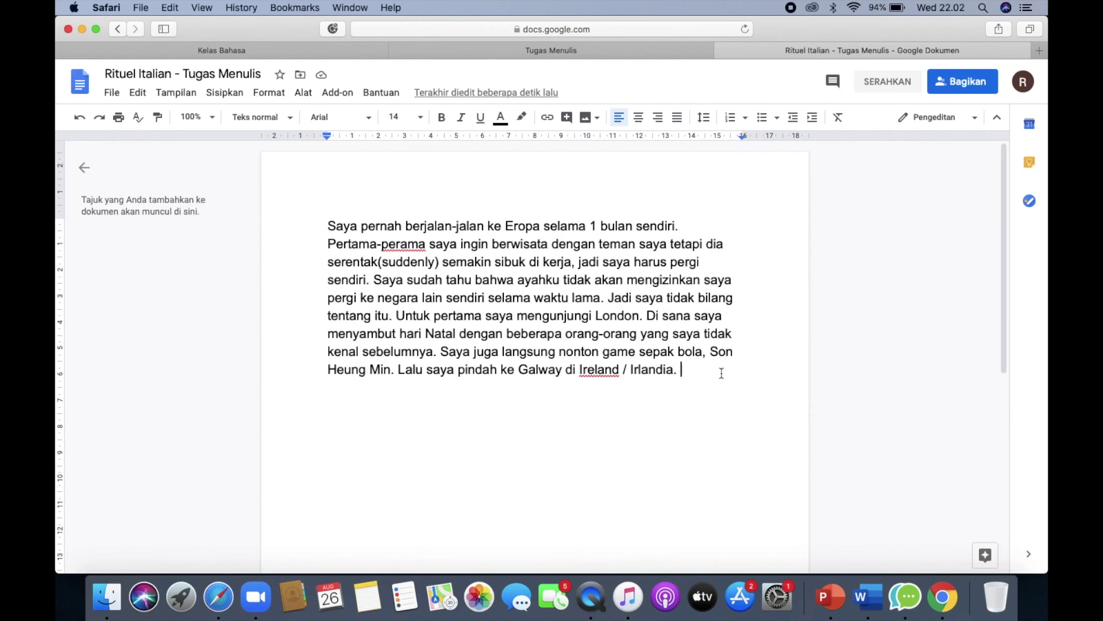
left_click(874, 82)
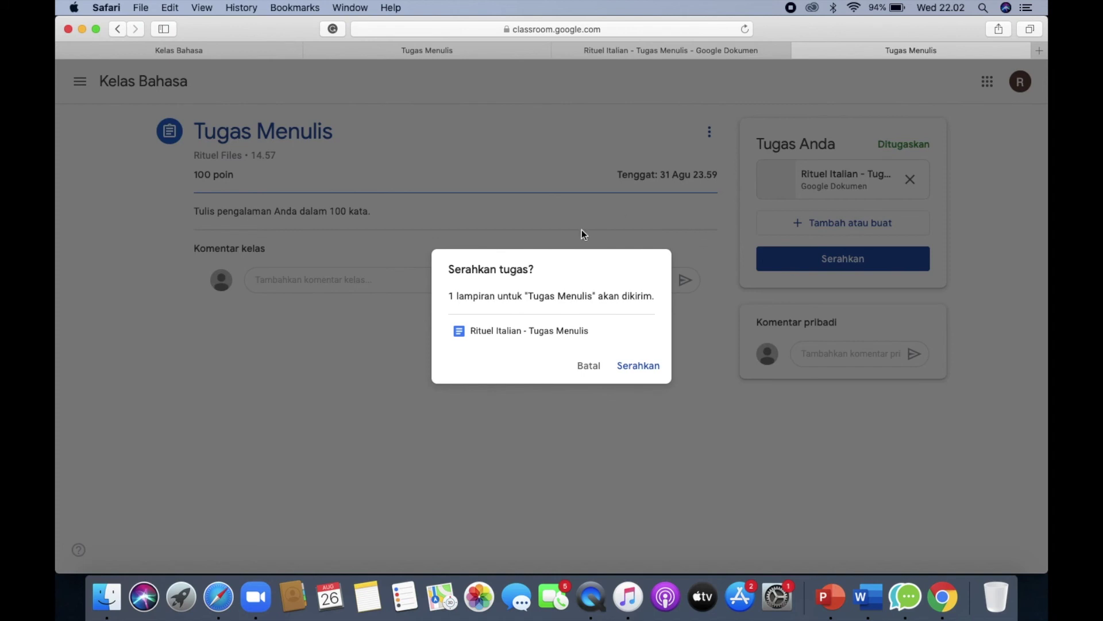
left_click(642, 367)
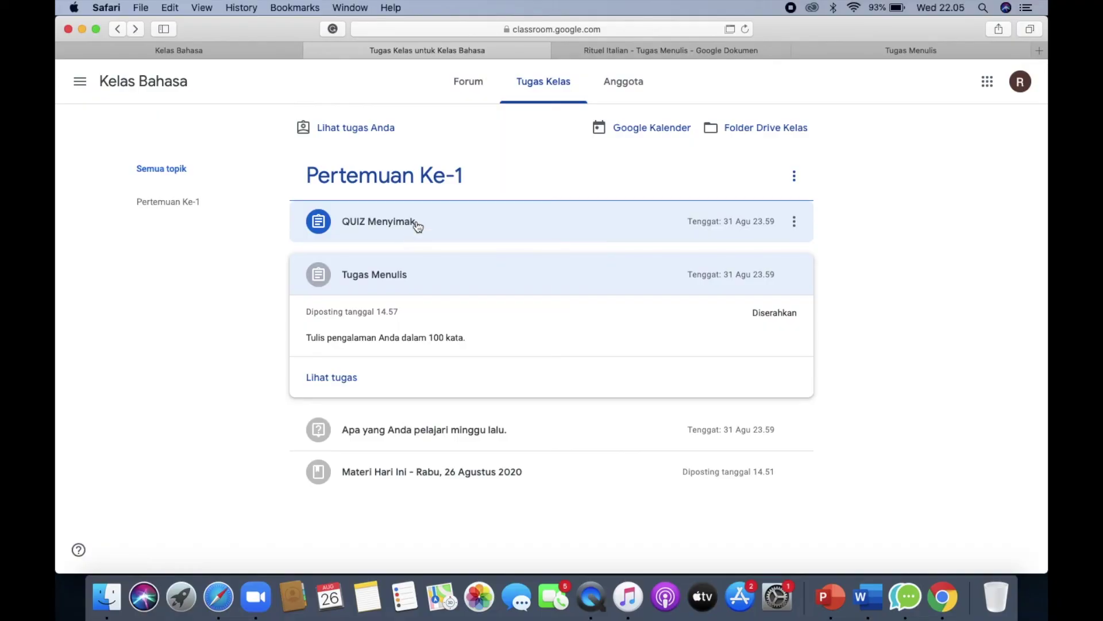
- Open the full page of the QUIZ Menyimak assignment and dismiss the hint about private comments
left_click(415, 224)
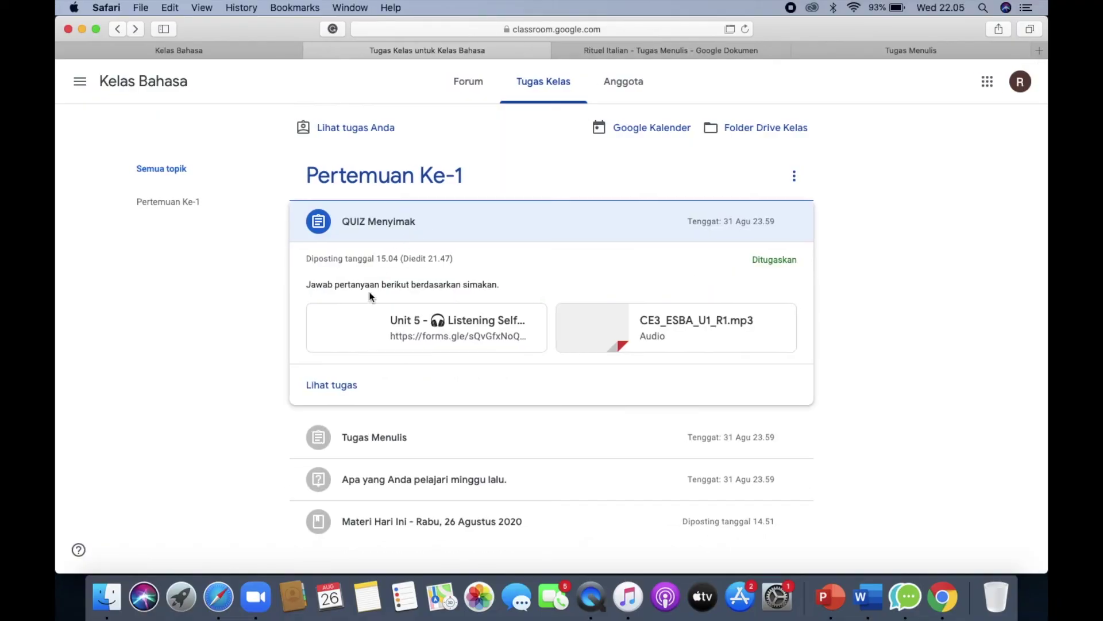
left_click(334, 391)
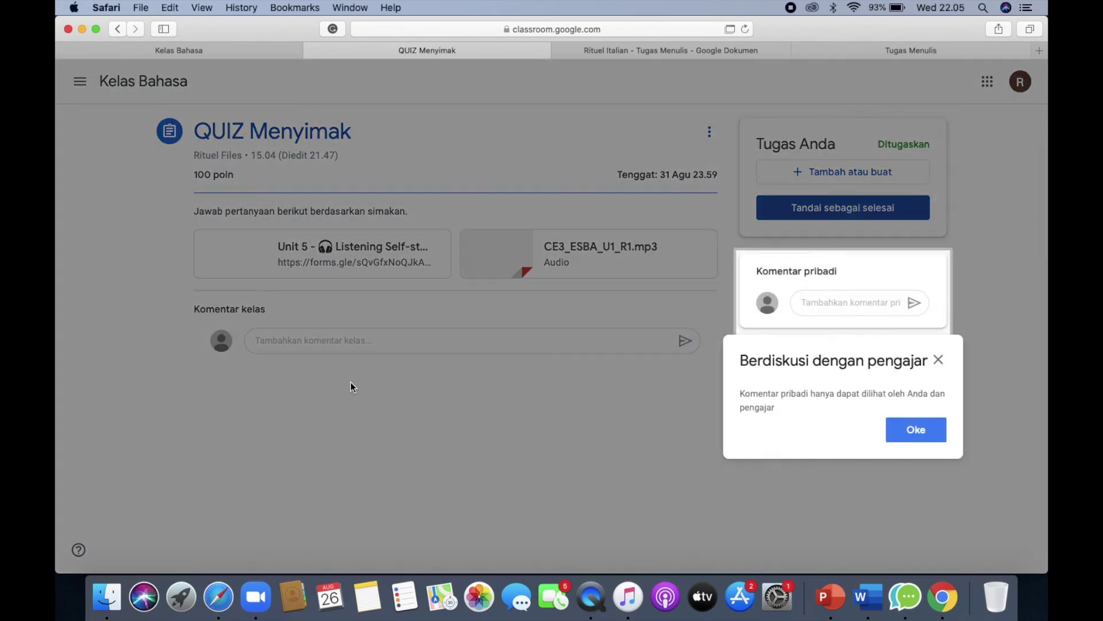
left_click(333, 387)
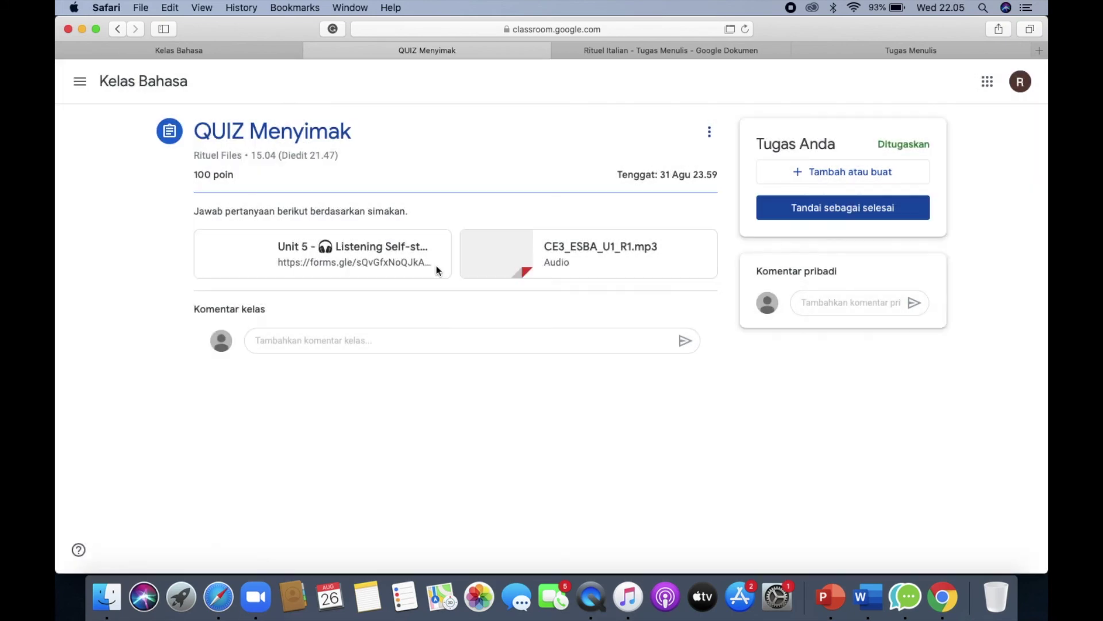
- Open the attached audio CE3_ESBA_U1_R1.mp3 of QUIZ Menyimak and move its player to a new window
left_click(576, 247)
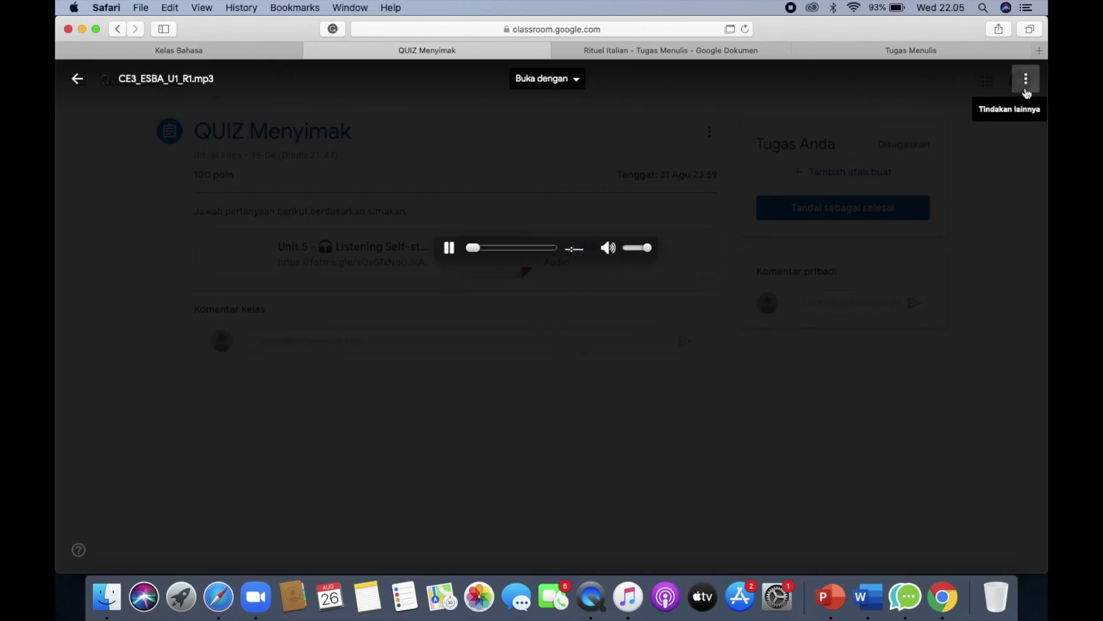
left_click(1027, 80)
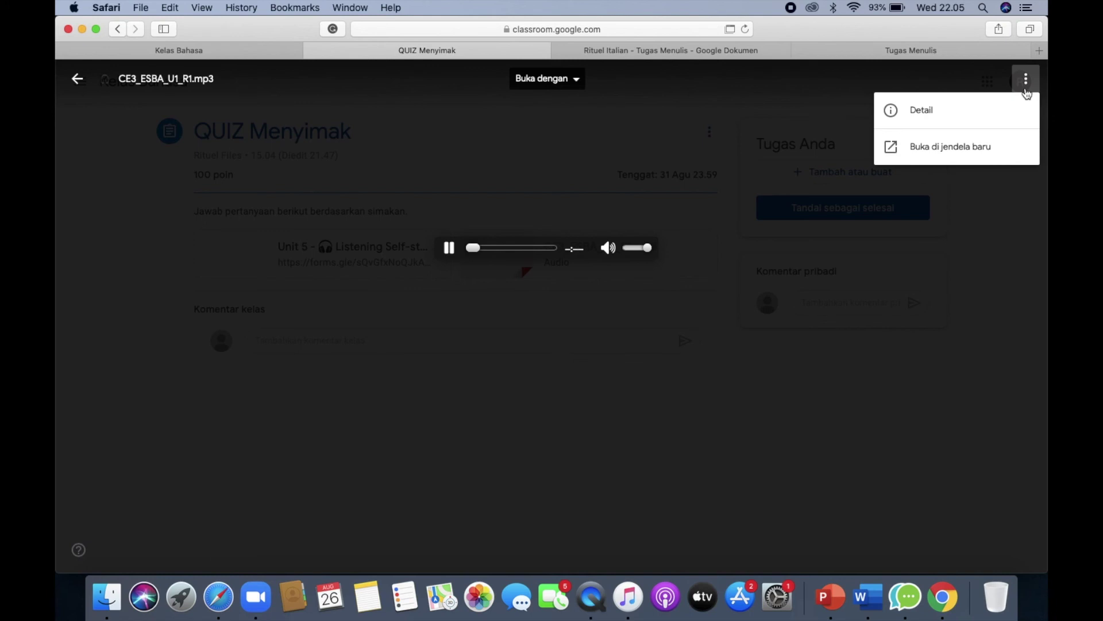
left_click(952, 149)
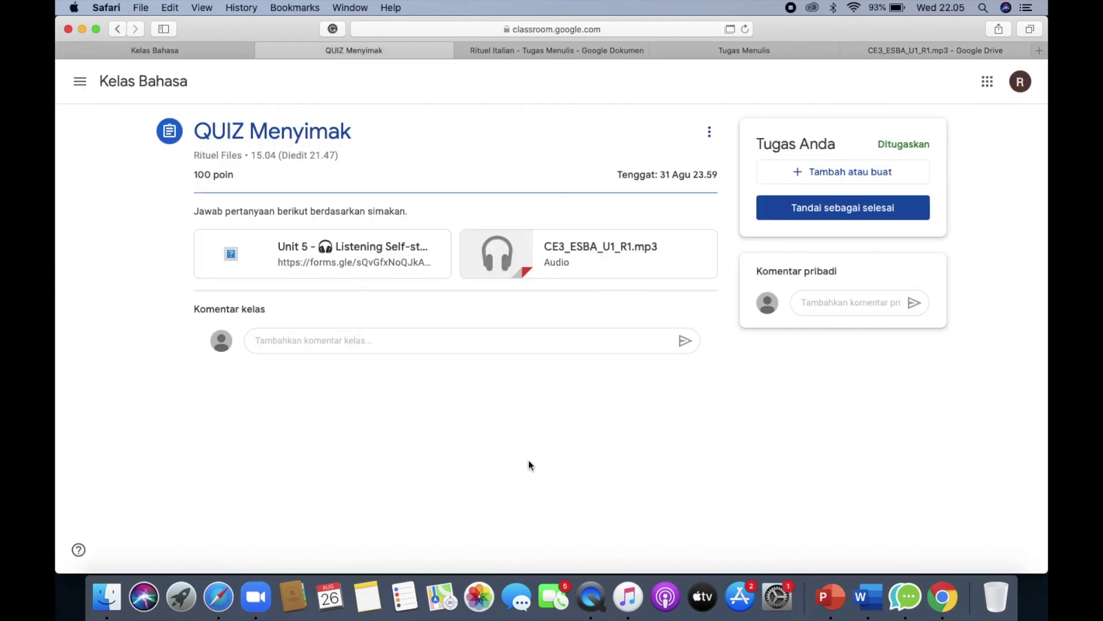
- Open the Unit 5 Listening Self-study form from QUIZ Menyimak and enter the student's name
left_click(315, 254)
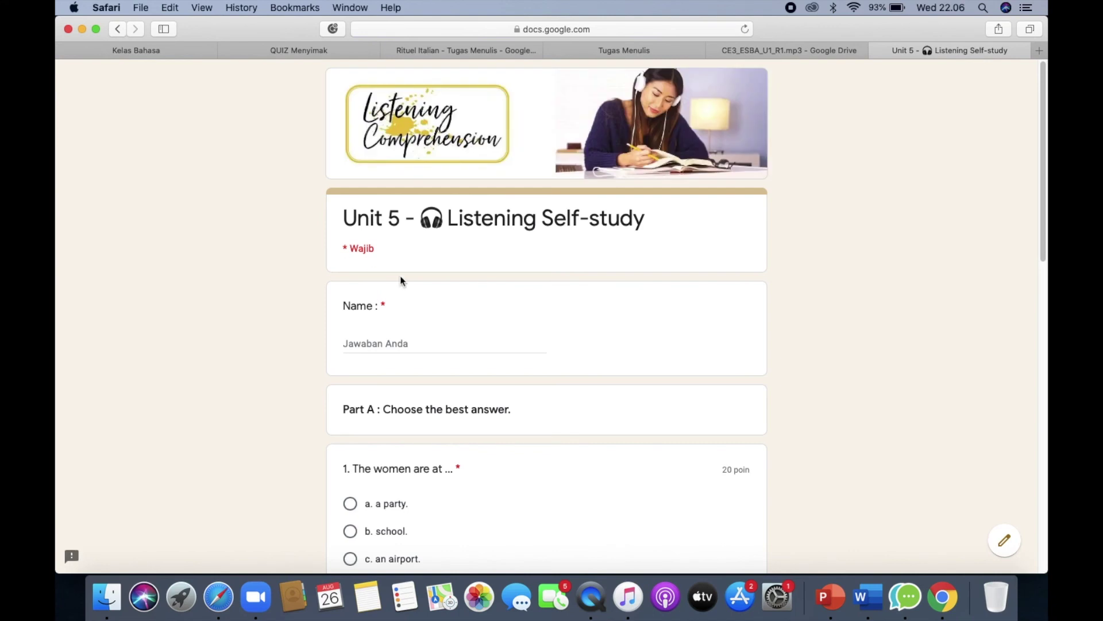
left_click(410, 335)
type("l")
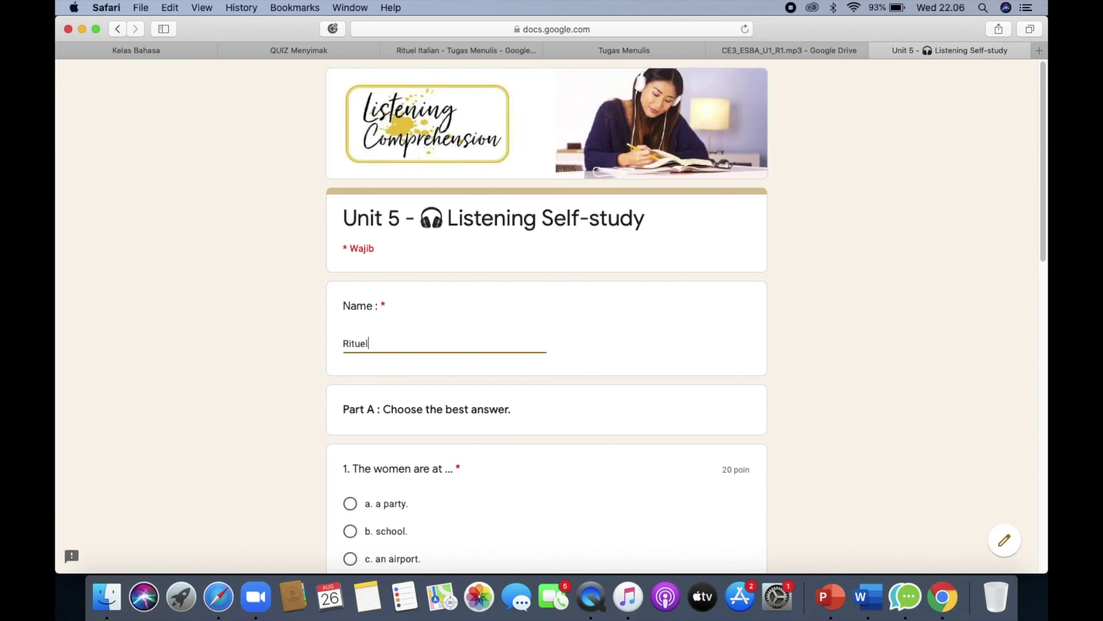
scroll(407, 351, "down", 6)
scroll(407, 351, "up", 3)
scroll(407, 350, "up", 2)
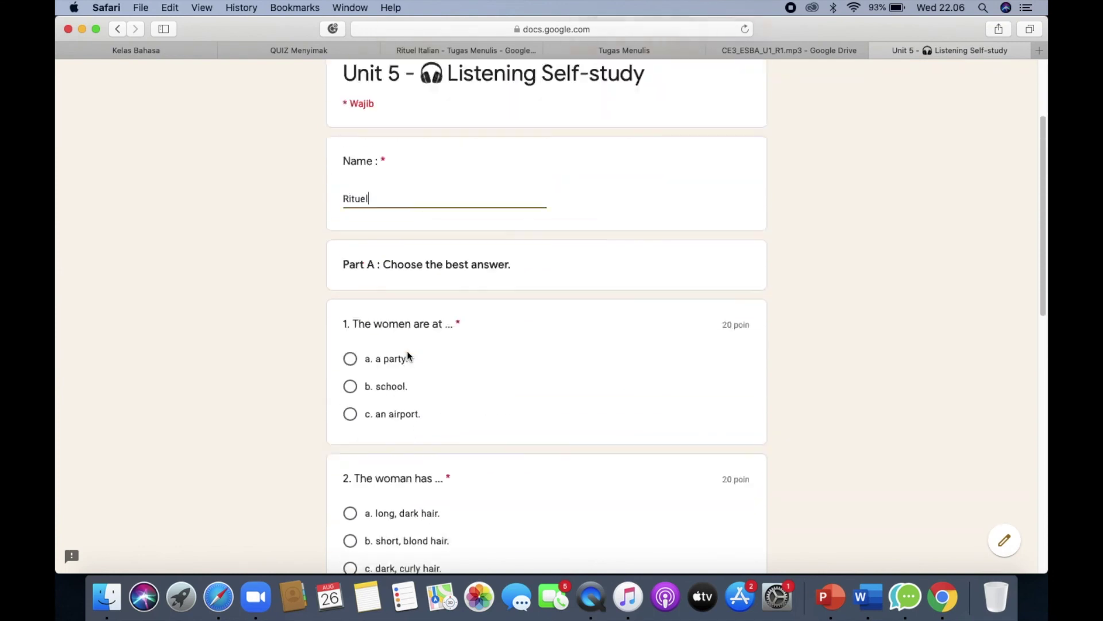
- Answer all five questions of the listening form with option b
scroll(407, 350, "down", 10)
left_click(398, 376)
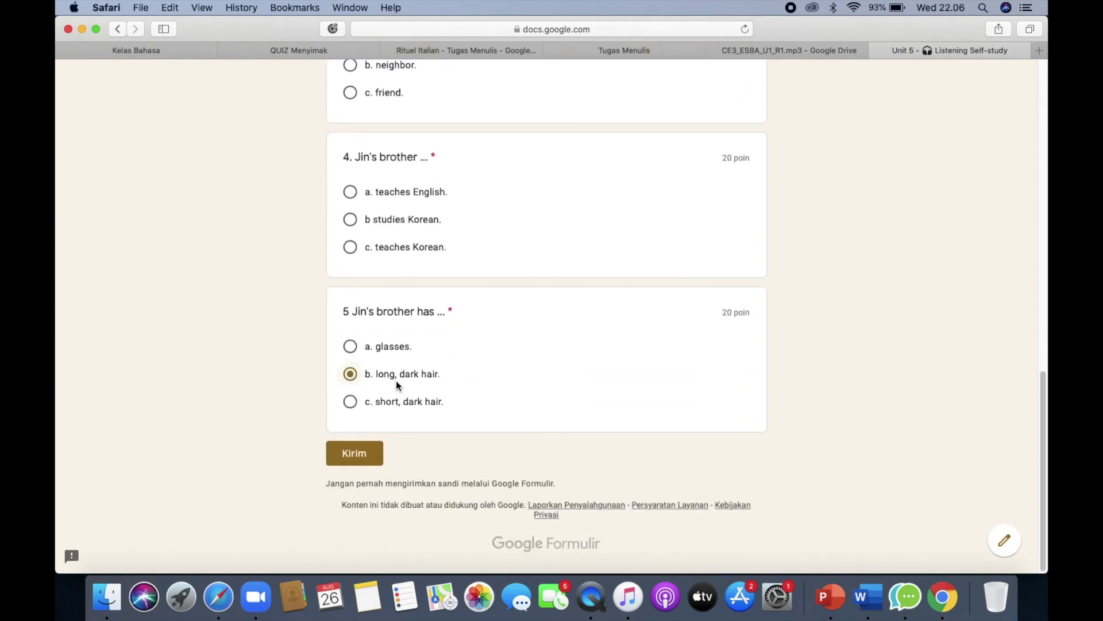
left_click(410, 217)
scroll(409, 215, "up", 3)
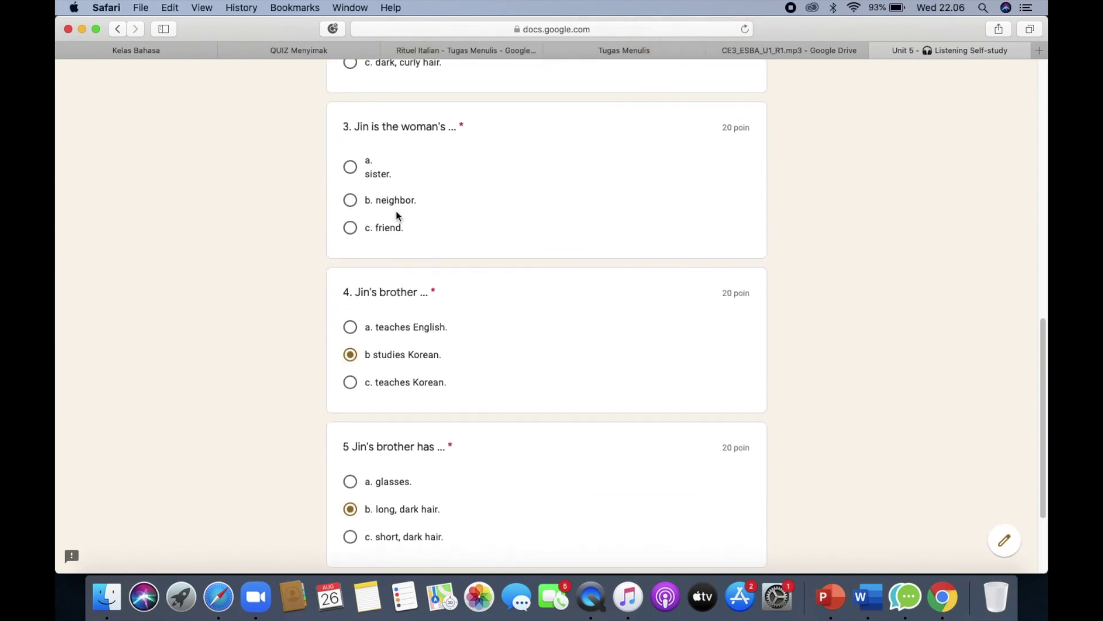
left_click(395, 201)
scroll(395, 201, "up", 3)
scroll(394, 182, "up", 3)
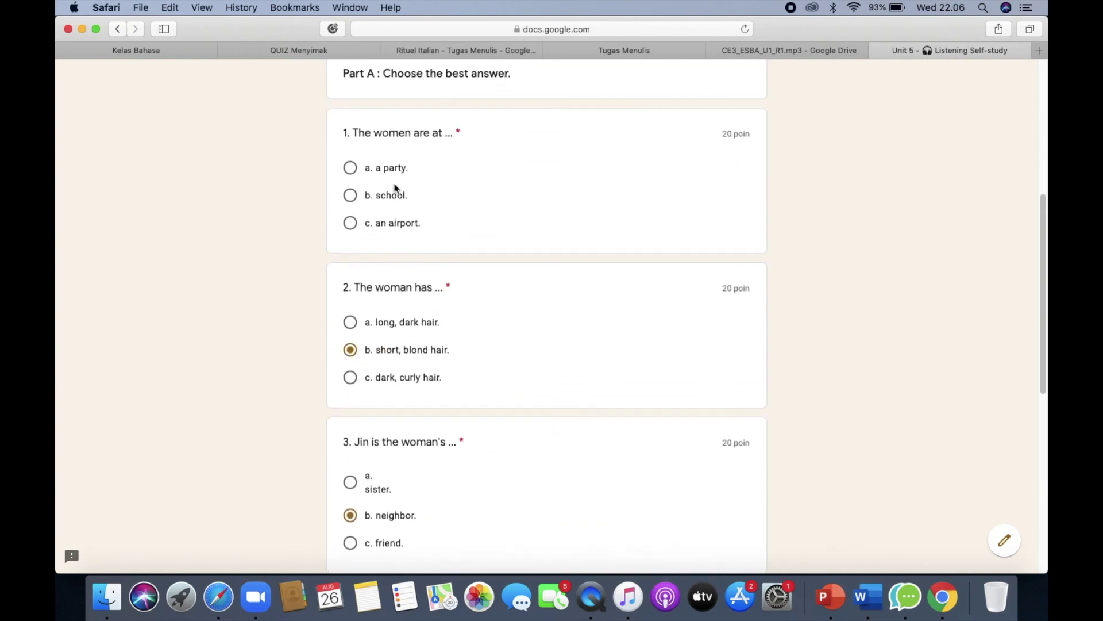
left_click(387, 194)
- Submit the completed listening form and view its score
scroll(387, 195, "down", 10)
left_click(369, 458)
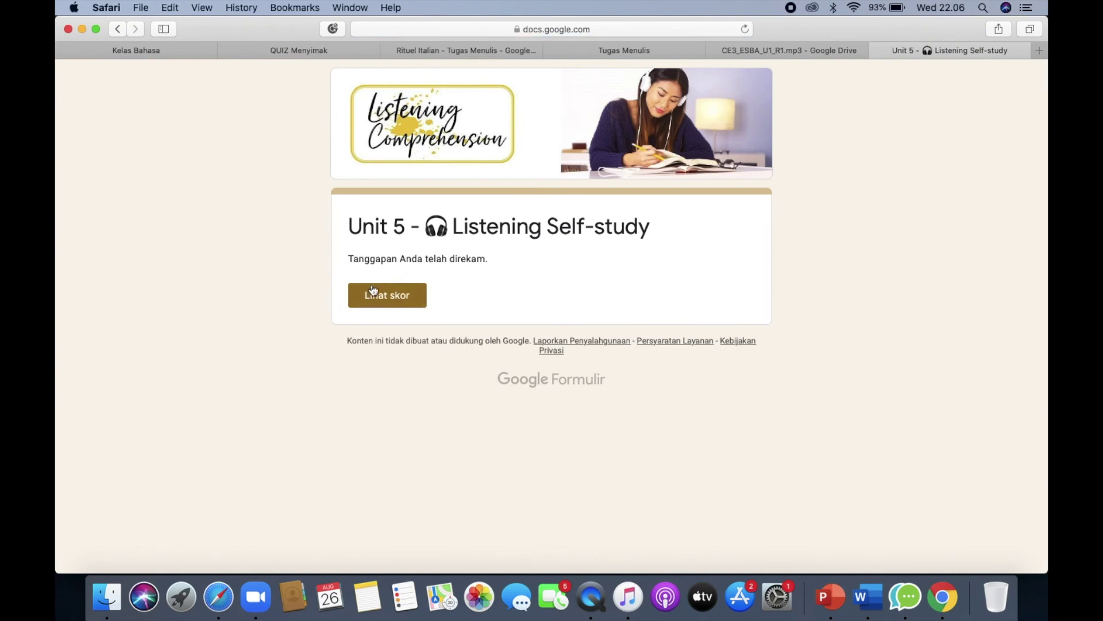
left_click(379, 307)
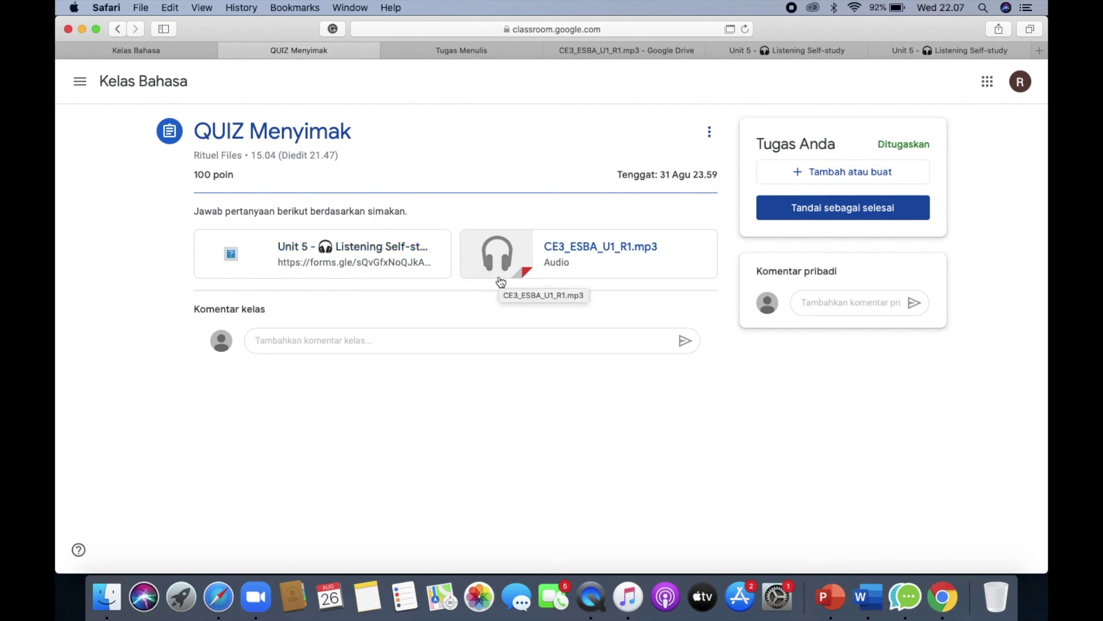
- Mark the QUIZ Menyimak assignment as done and confirm it without an attachment
left_click(862, 210)
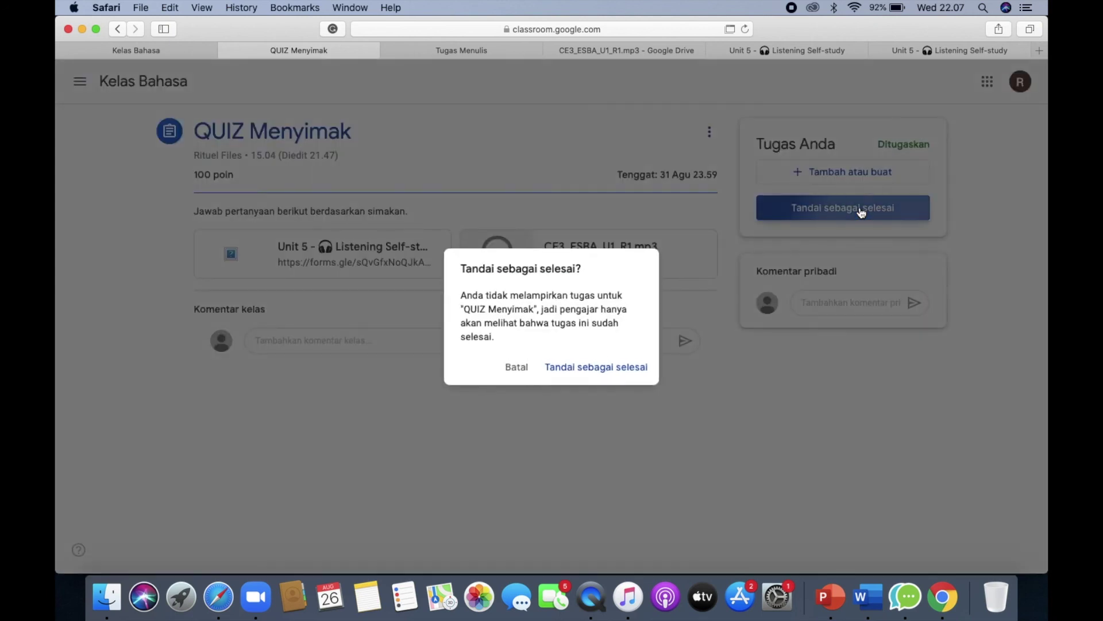
left_click(603, 368)
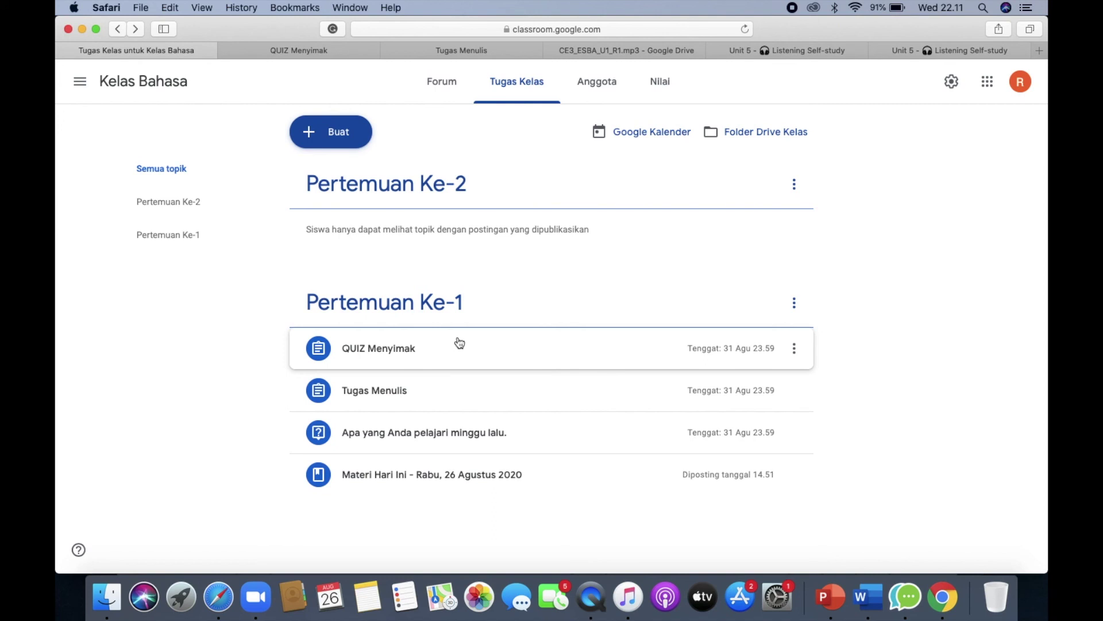
- Open the student's submitted Tugas Menulis document from the teacher's gradebook for Kelas Bahasa
left_click(664, 89)
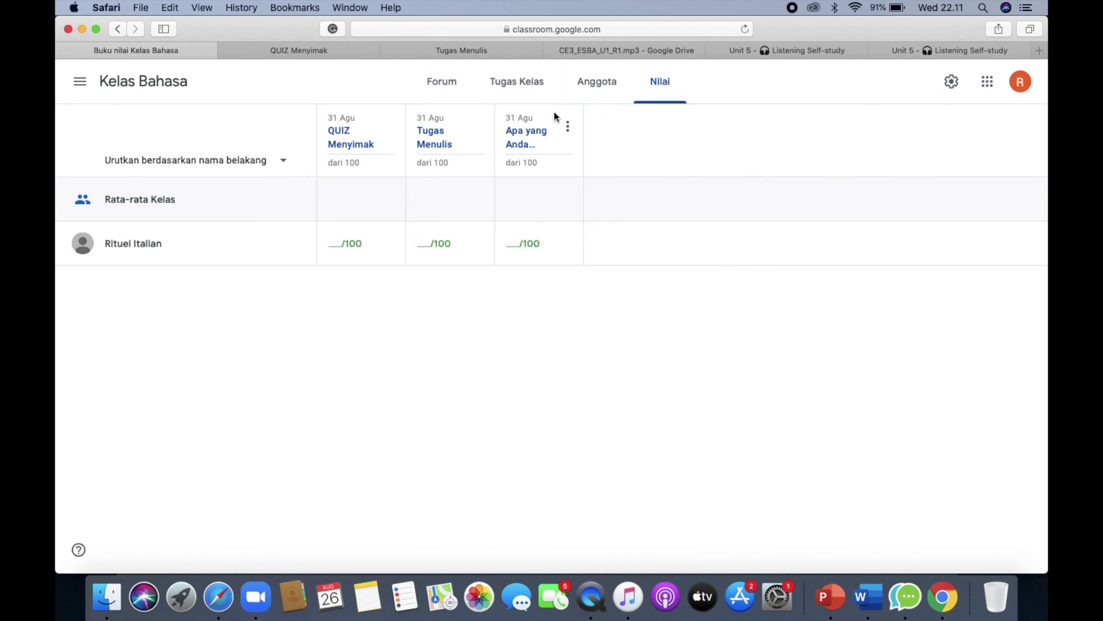
left_click(436, 144)
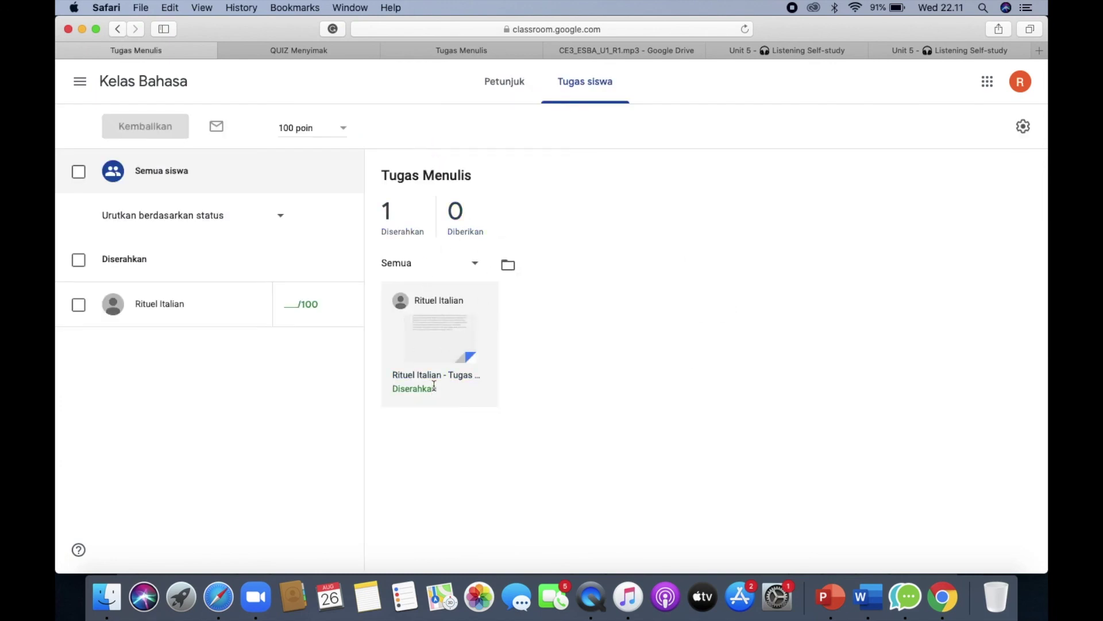
left_click(439, 330)
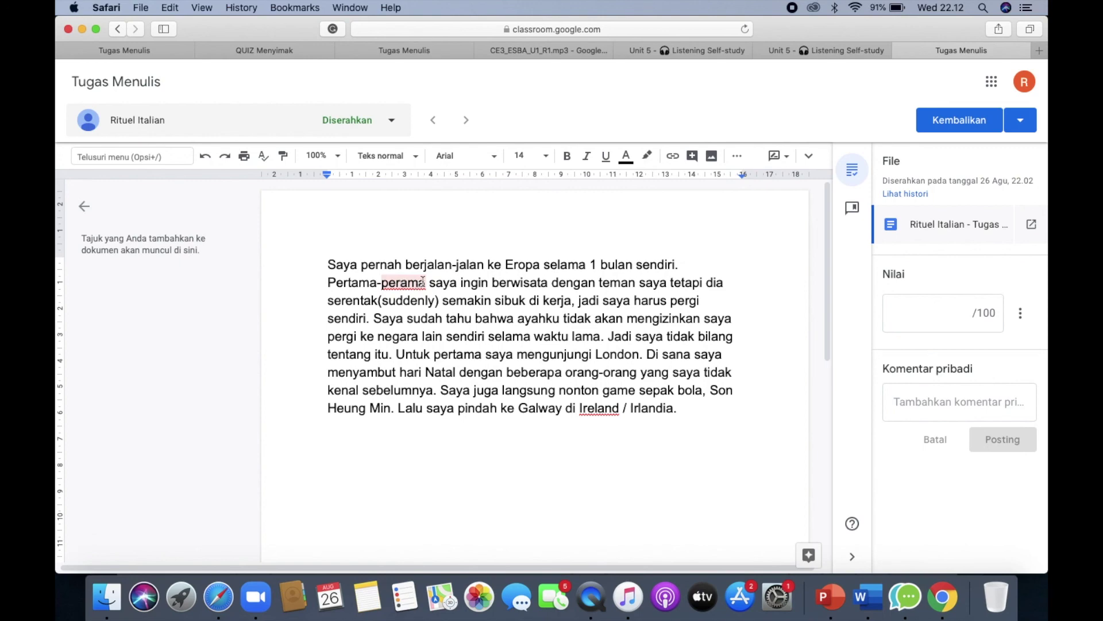
- Correct the misspelled "perama" in the student's text to "tama" as a suggestion
left_click_drag(426, 283, 382, 284)
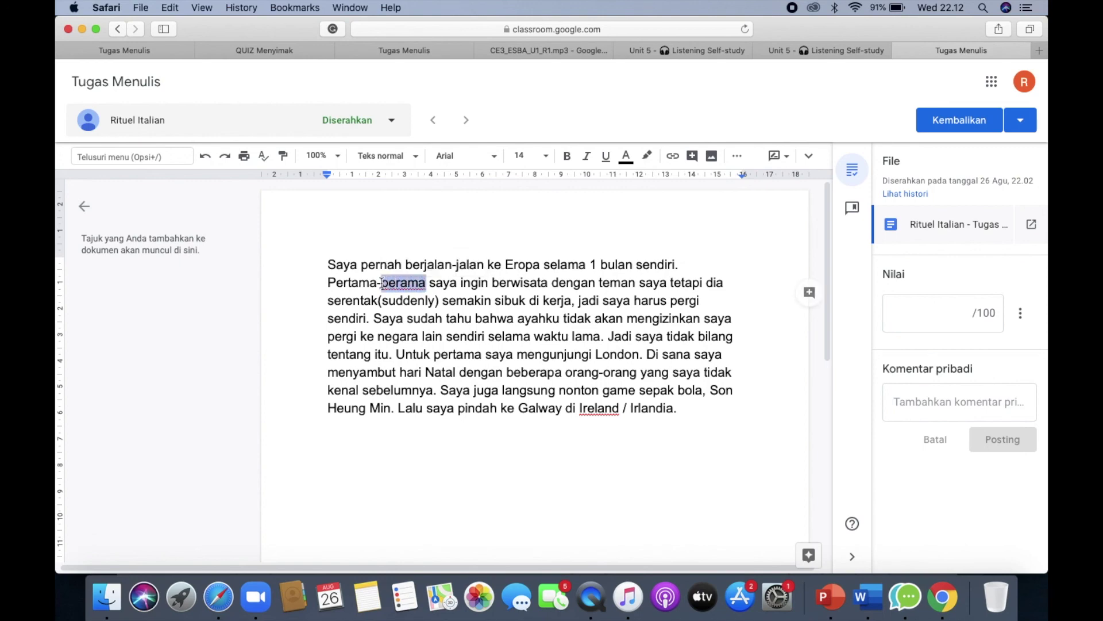
type("tama")
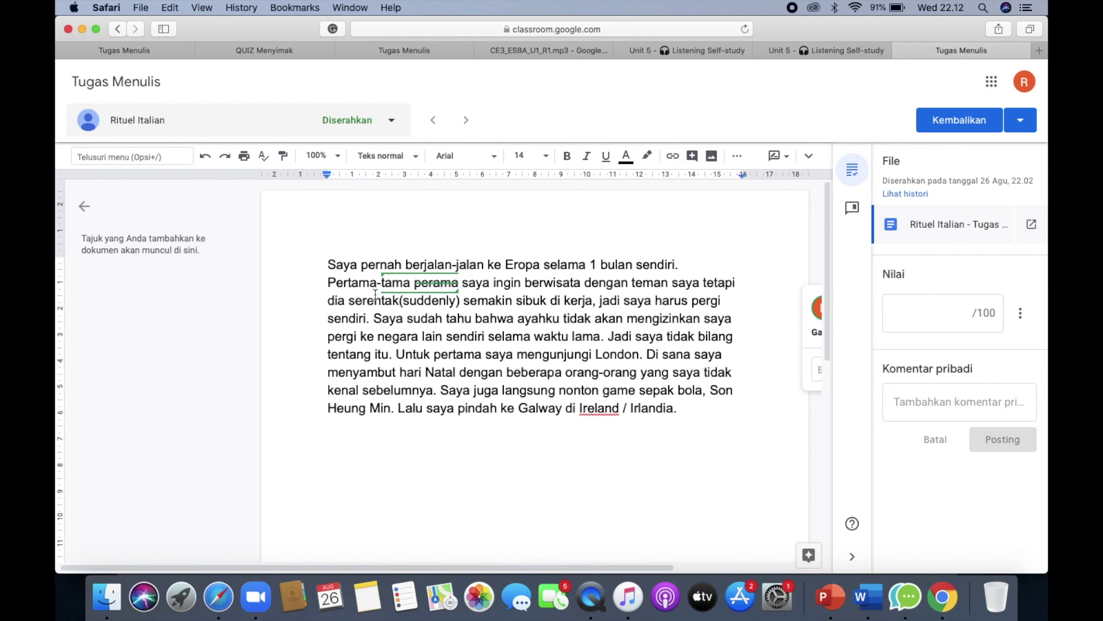
left_click(419, 422)
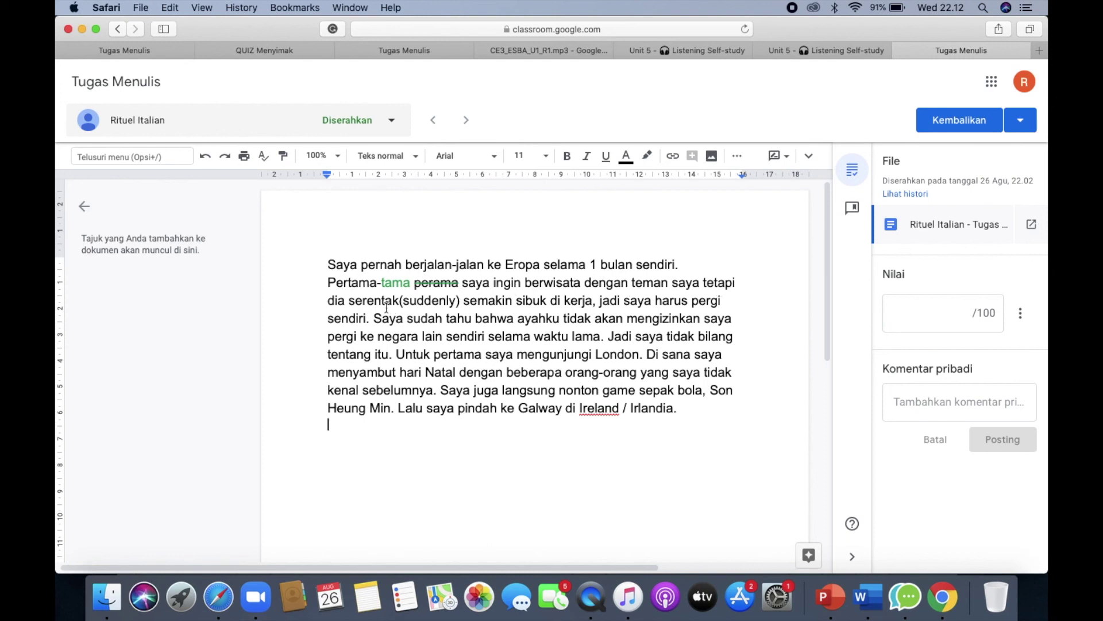
- Replace "serentak(suddenly)" in the student's text with "tiba-tiba" as a suggestion
left_click_drag(459, 299, 348, 303)
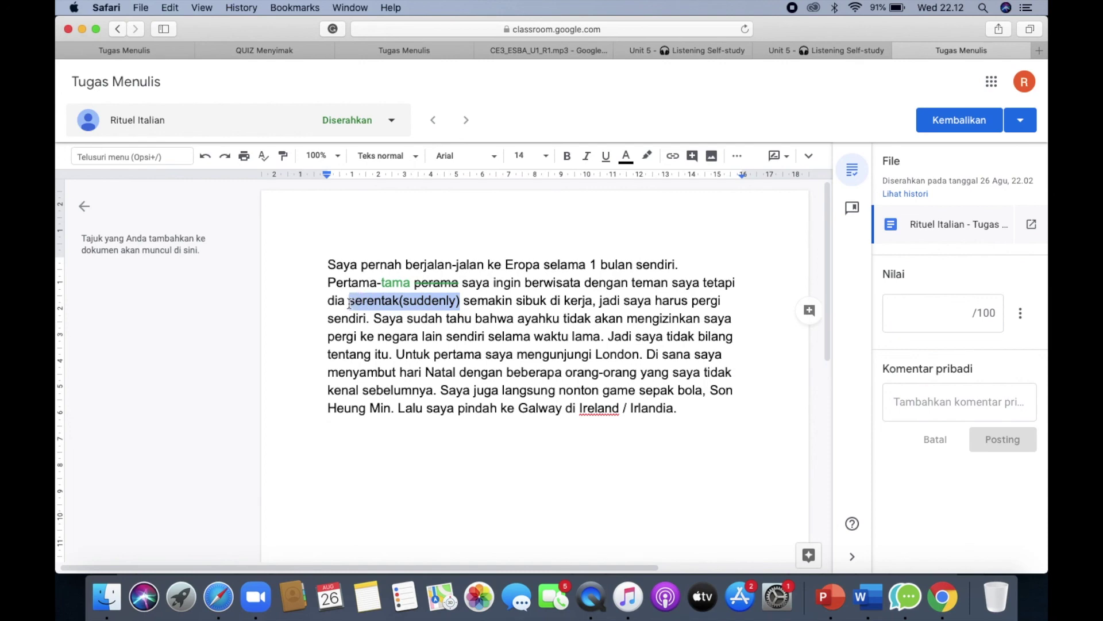
left_click(426, 425)
left_click_drag(460, 300, 351, 302)
key("BackSpace")
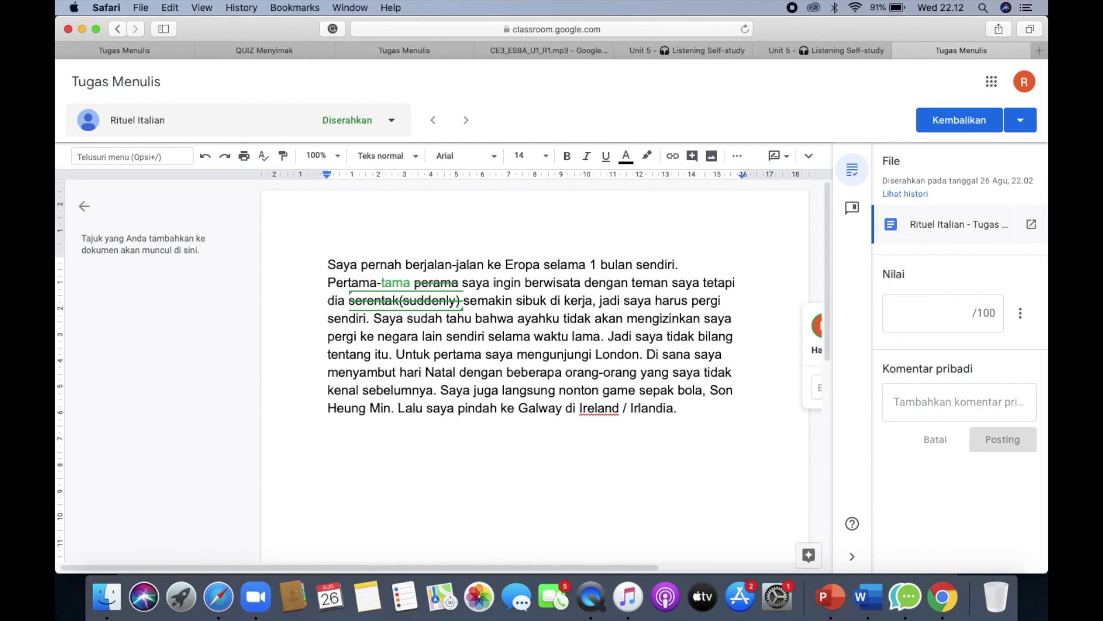
type("tiba-tiba")
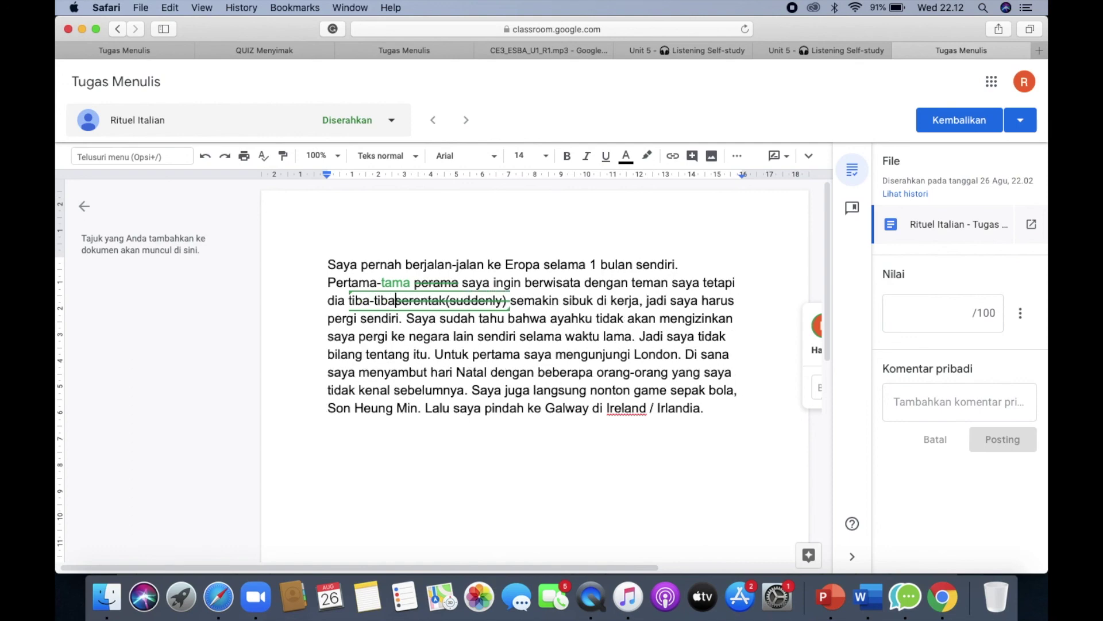
- Expand "kerja" to "pekerjaannya" in the student's text by adding "pe" before and "annya" after it
left_click(616, 301)
type("pe")
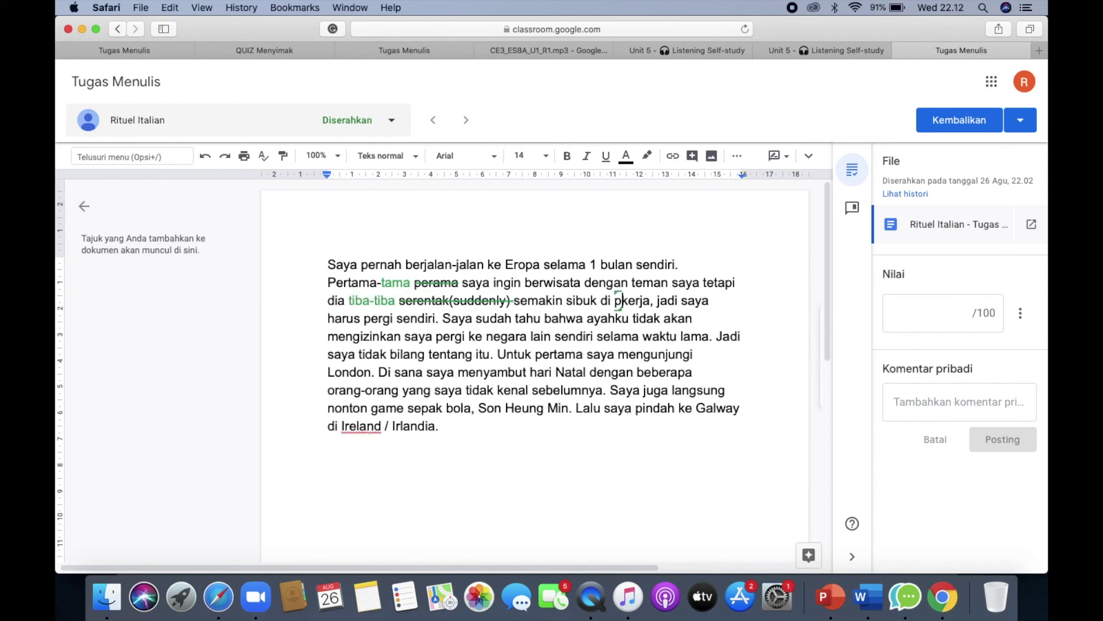
key("Right")
key("Right")
key("Right")
key("Right")
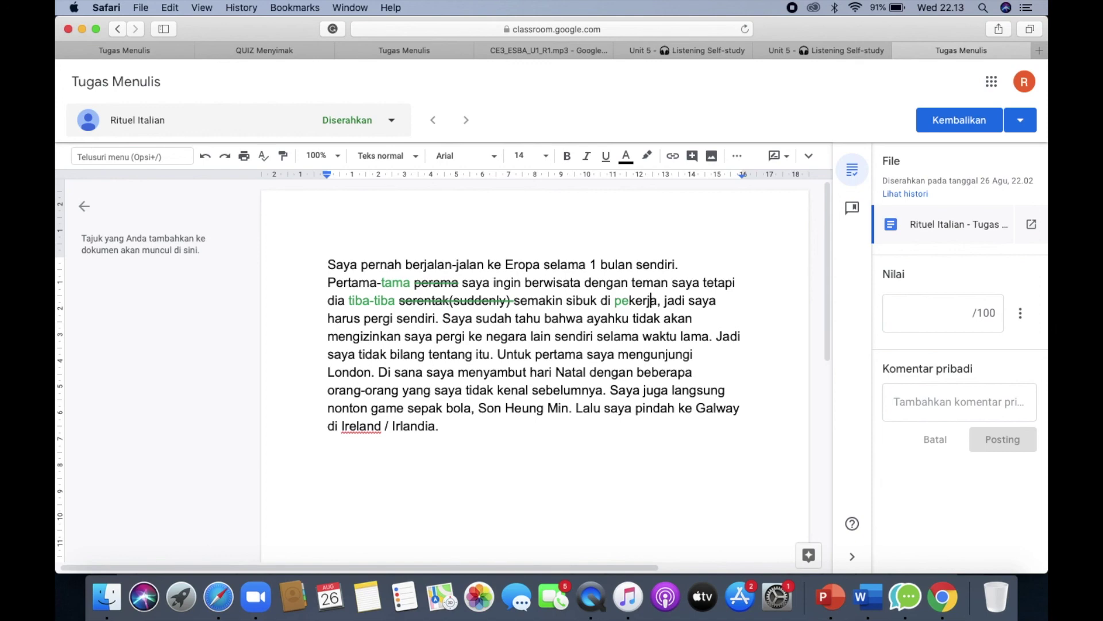
type("annya")
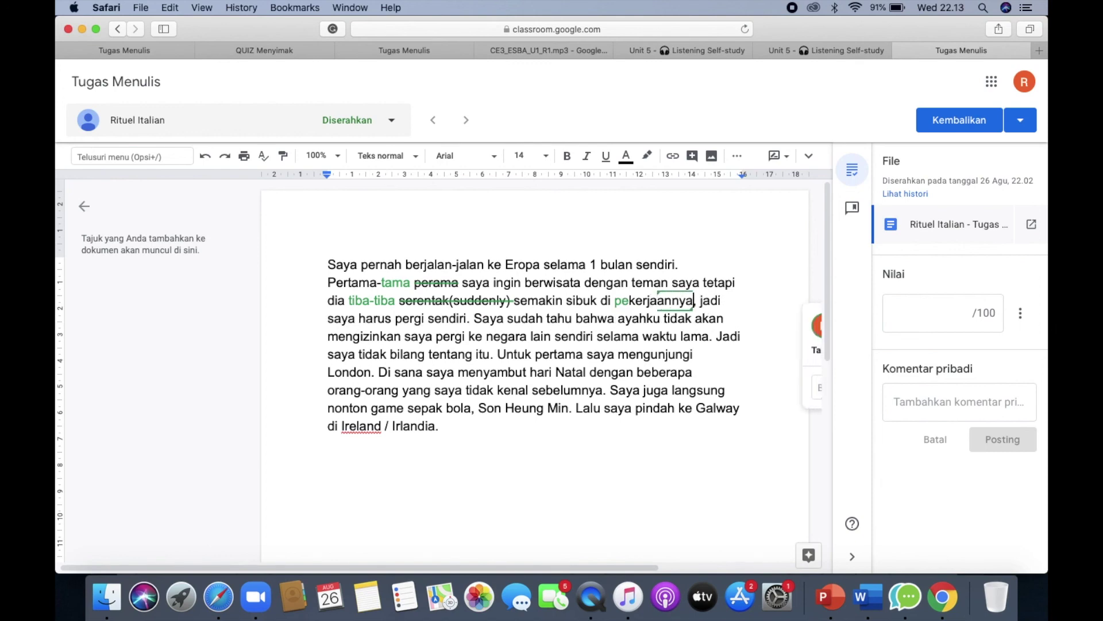
left_click(639, 454)
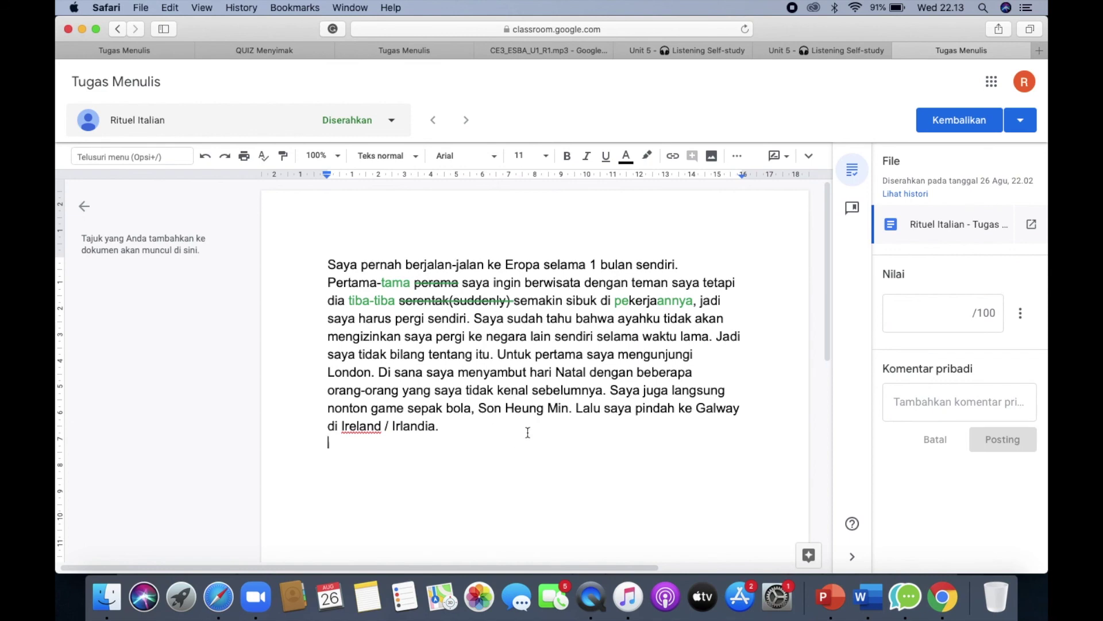
- Add a "Note:" line with an empty dash list item below the student's paragraph
left_click(488, 433)
left_click(947, 404)
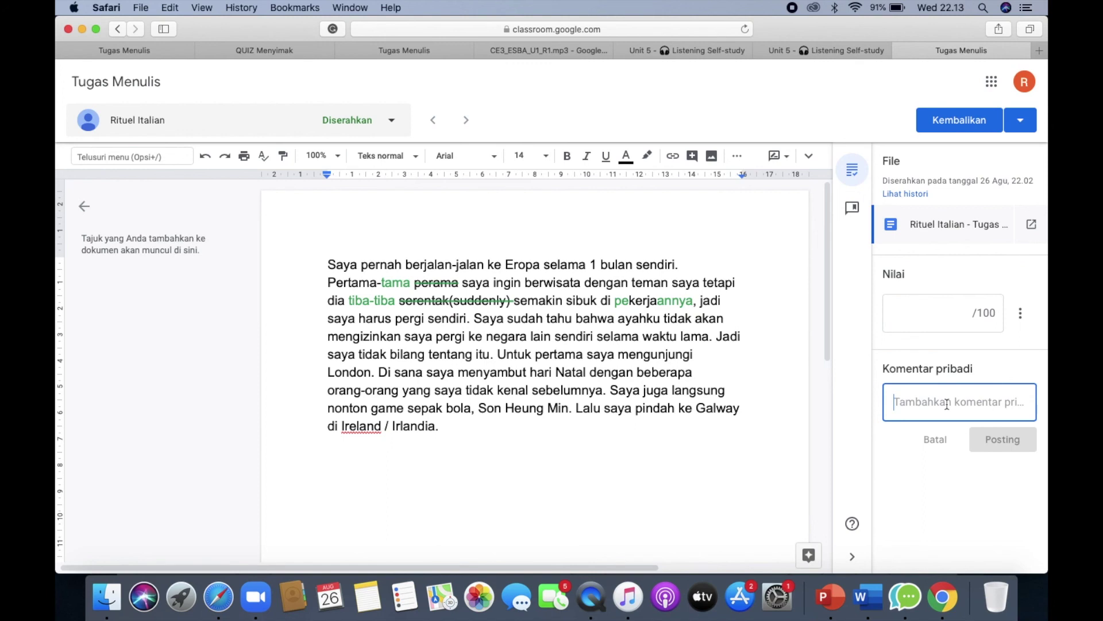
left_click(501, 431)
key("Return")
key("Return")
type("Note:")
key("Return")
type("-")
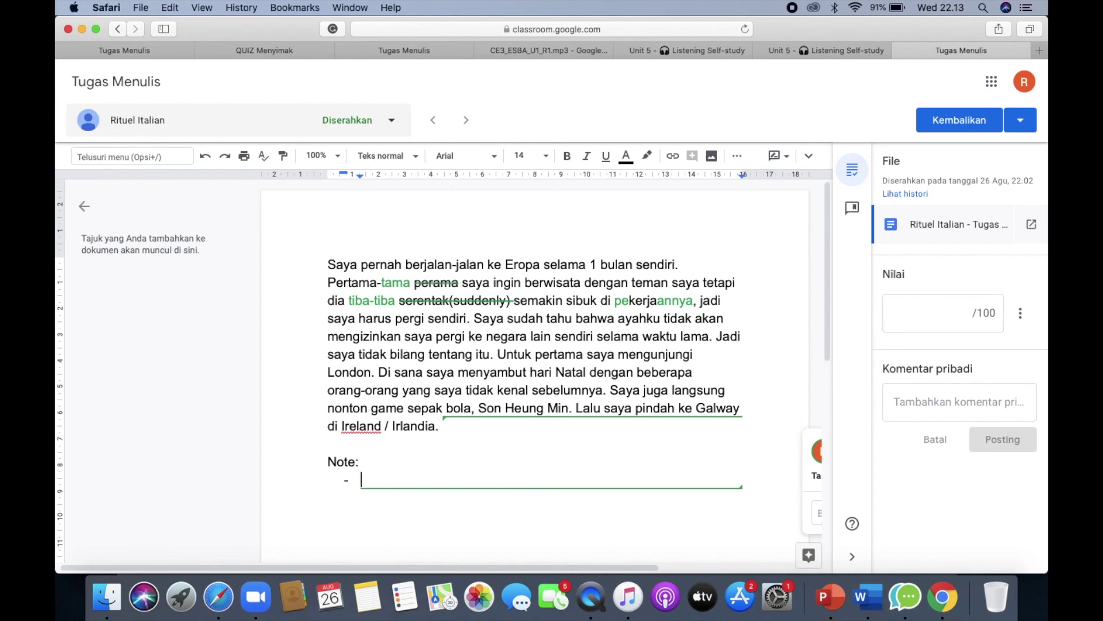
- Grade the student's Tugas Menulis with 90 out of 100 and return it to the student
left_click(970, 312)
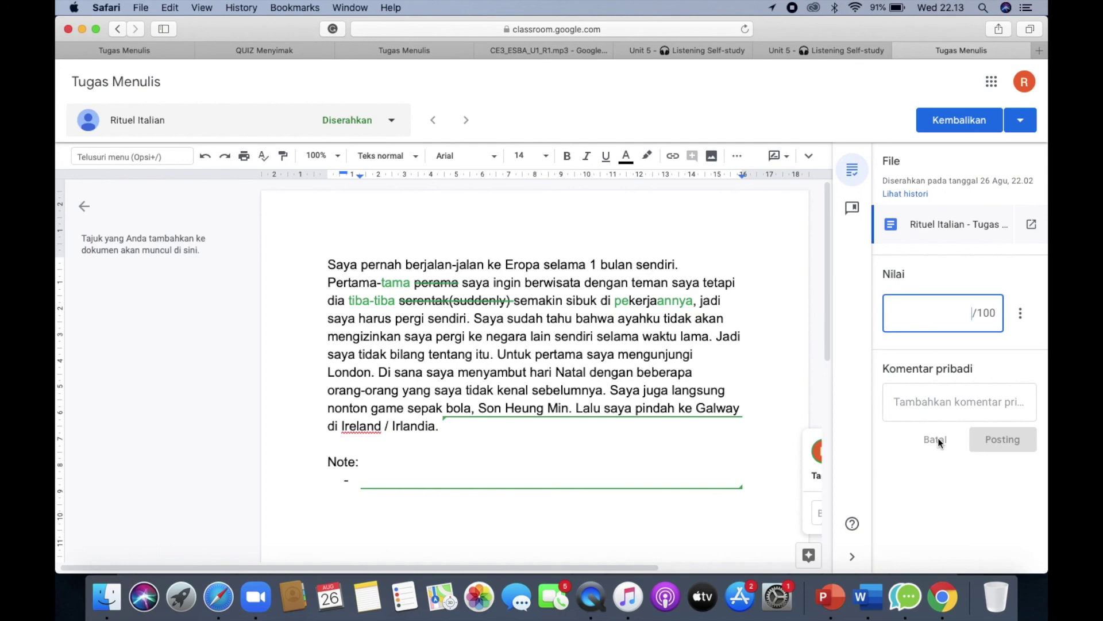
type("90")
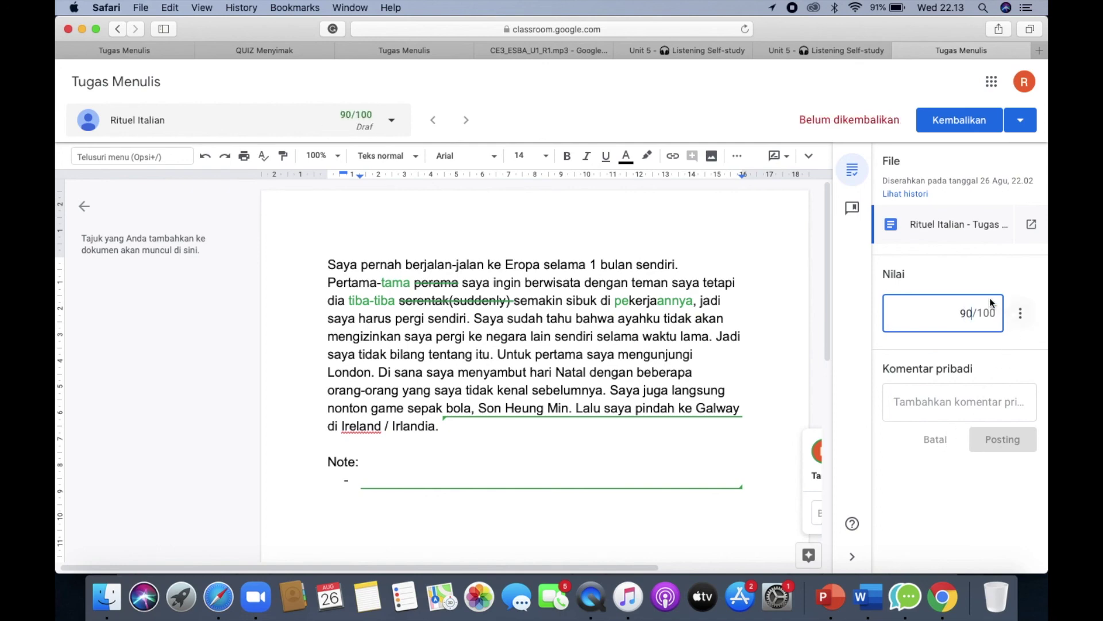
left_click(959, 123)
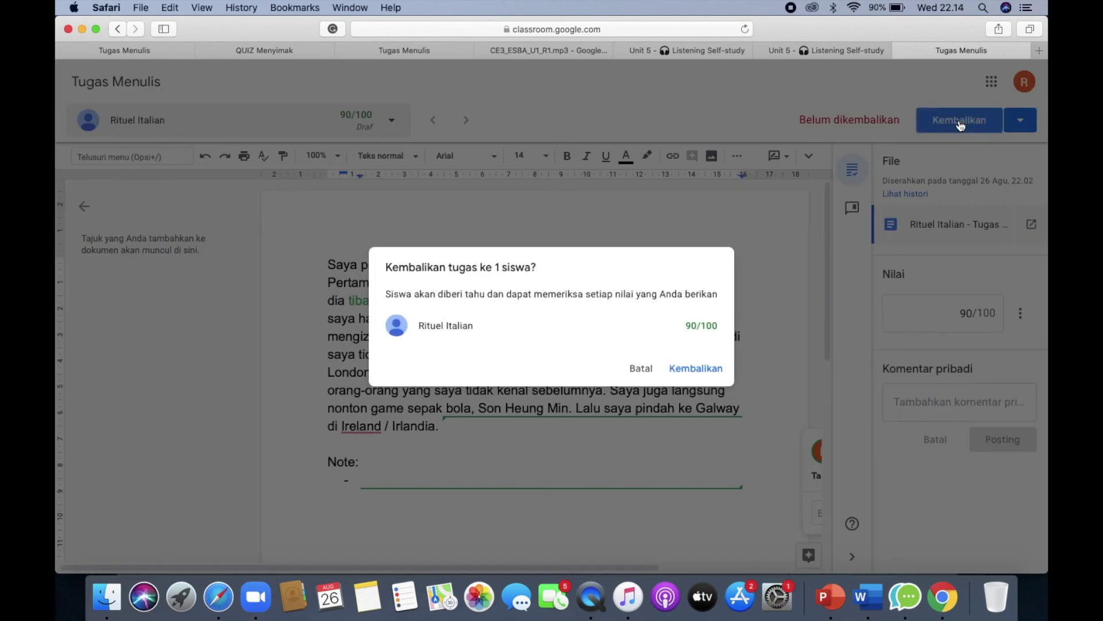
left_click(695, 369)
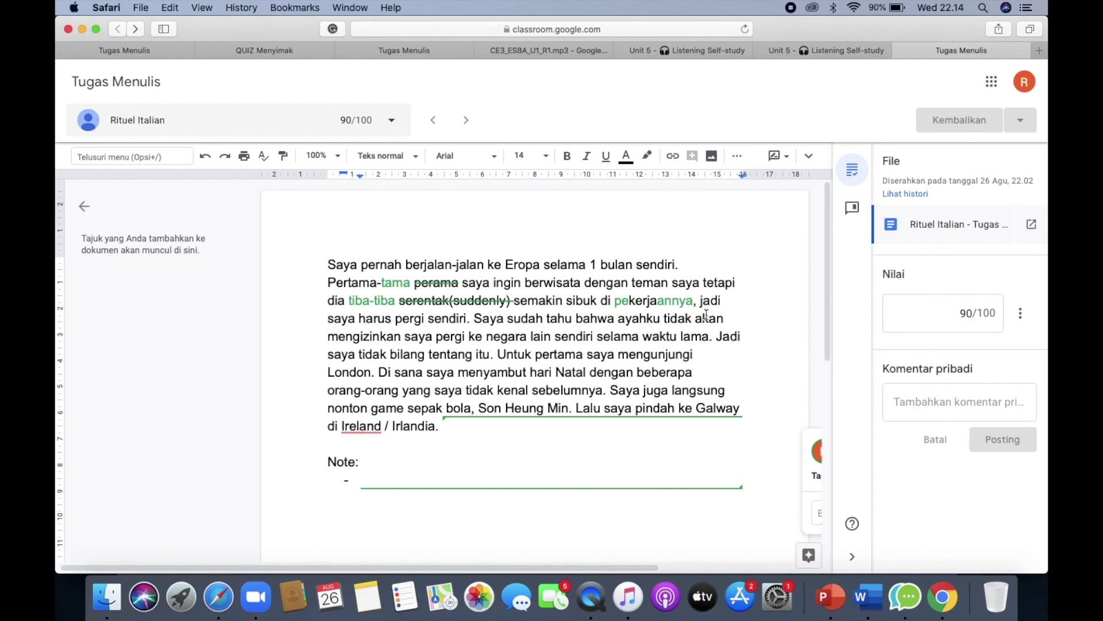
- Switch to the student's class view and open the full page of the returned Tugas Menulis assignment
left_click(436, 50)
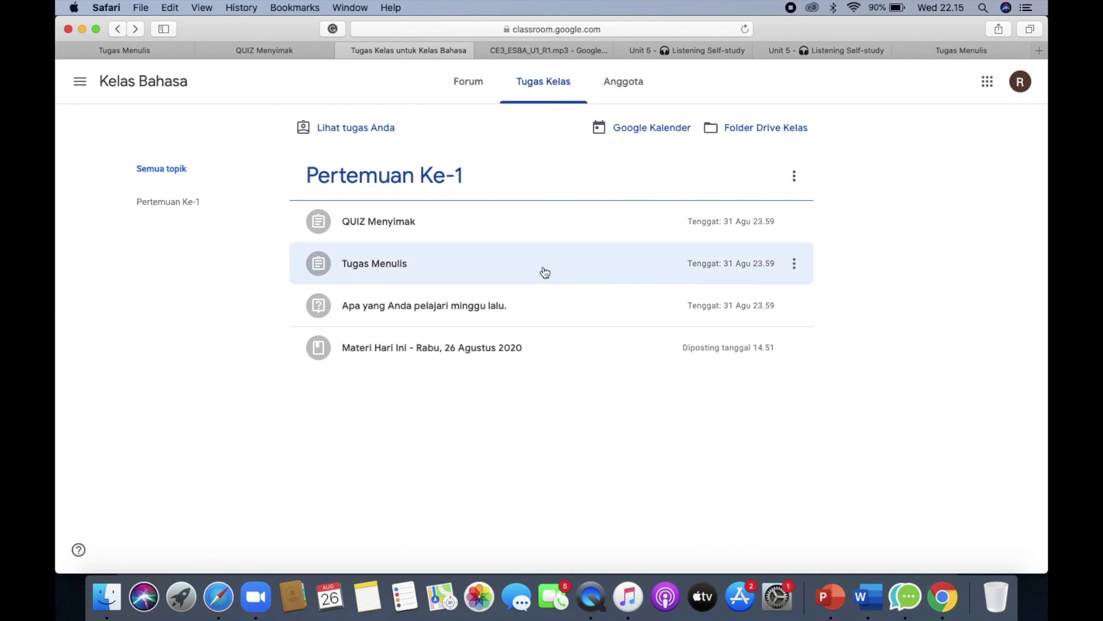
left_click(401, 266)
left_click(331, 376)
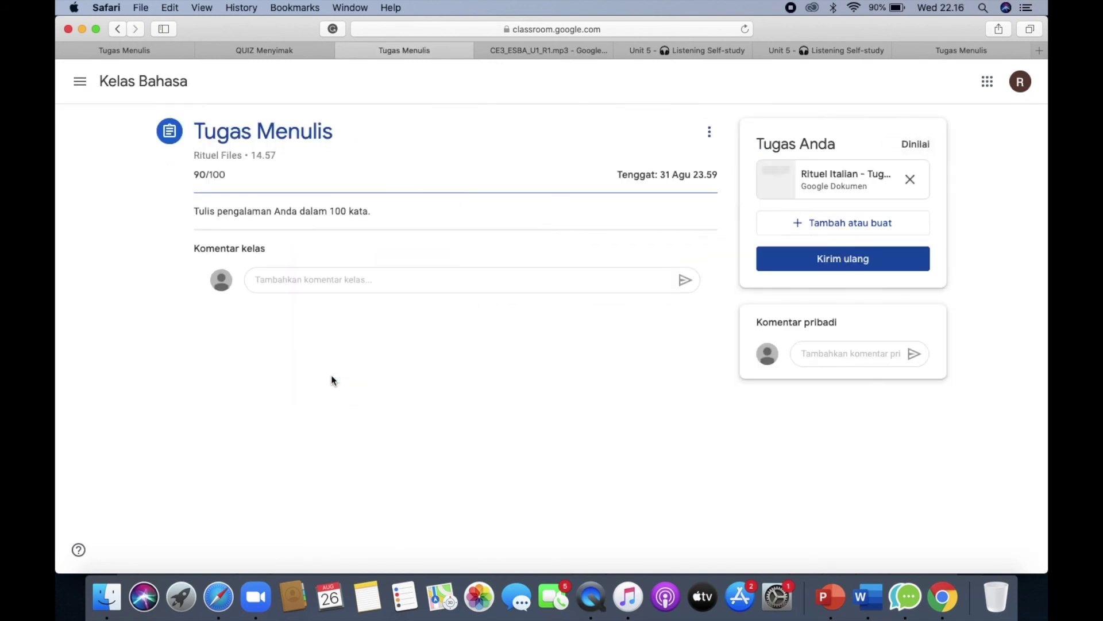
- Check the grade of Tugas Menulis and open the returned document to view the teacher's suggested corrections
left_click_drag(228, 177, 197, 174)
left_click(832, 179)
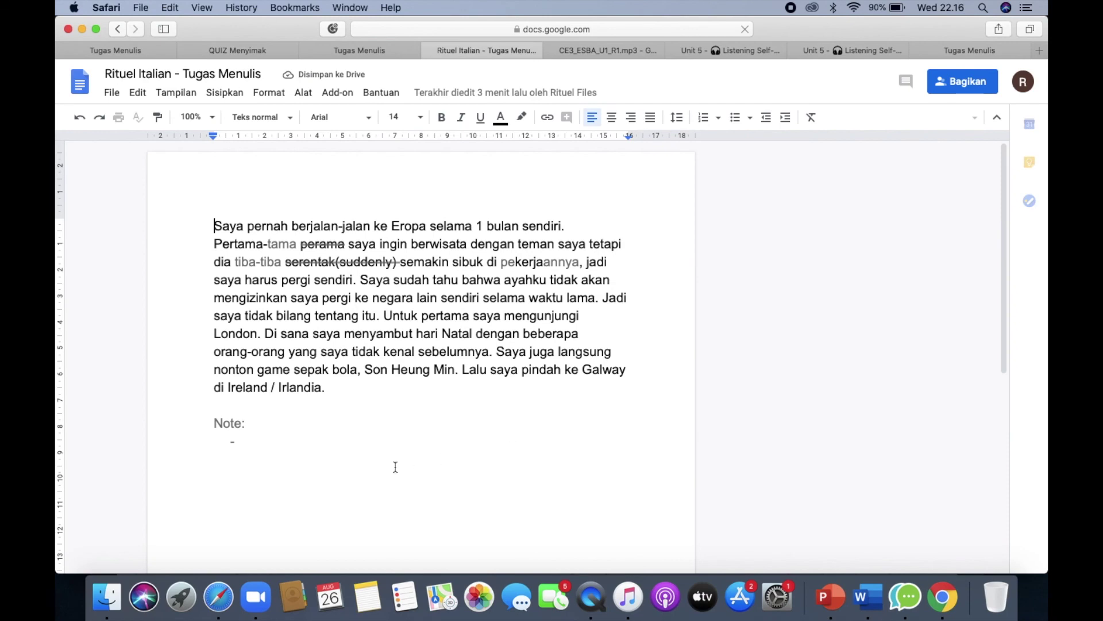
left_click(350, 457)
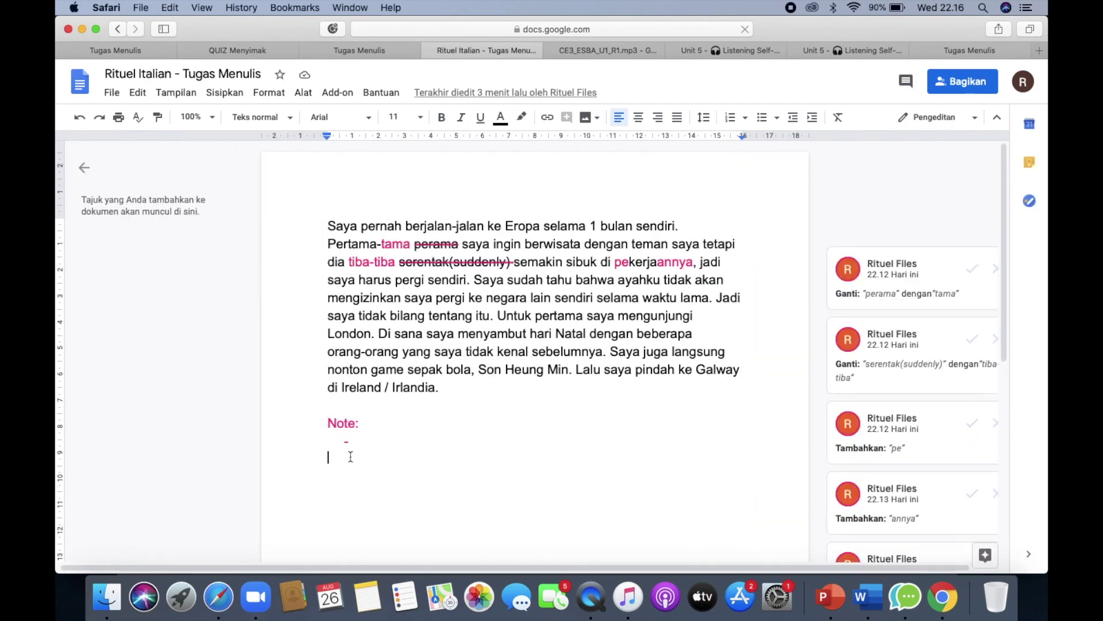